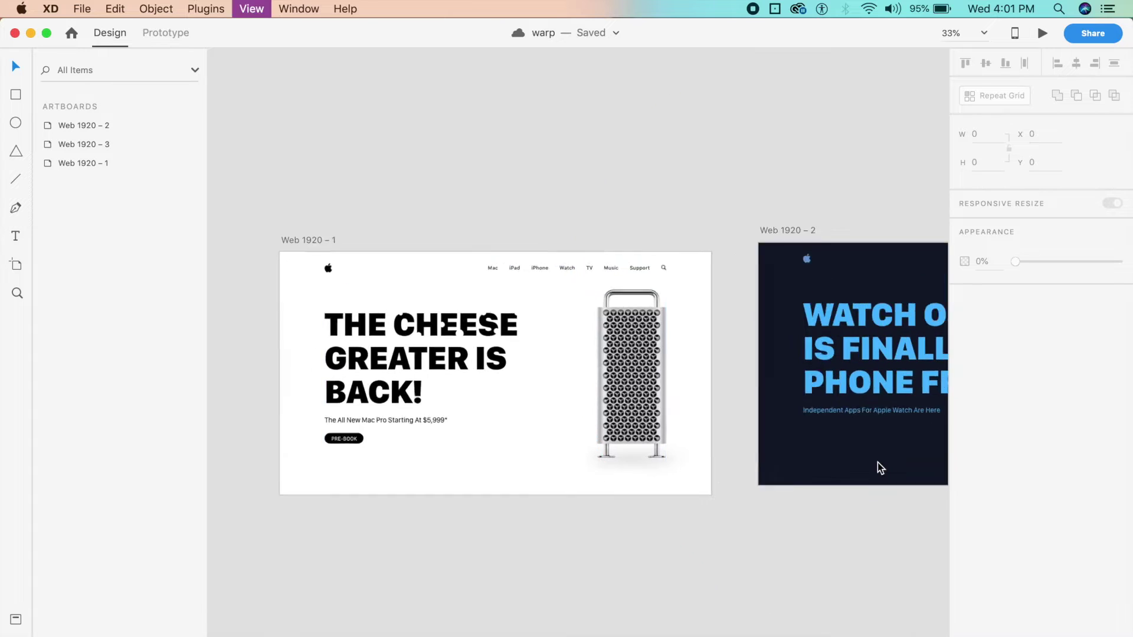
Preview the prototype, switch between the Watch and Mac pages to view the transition, and close the preview
left_click(877, 462)
key("super+z")
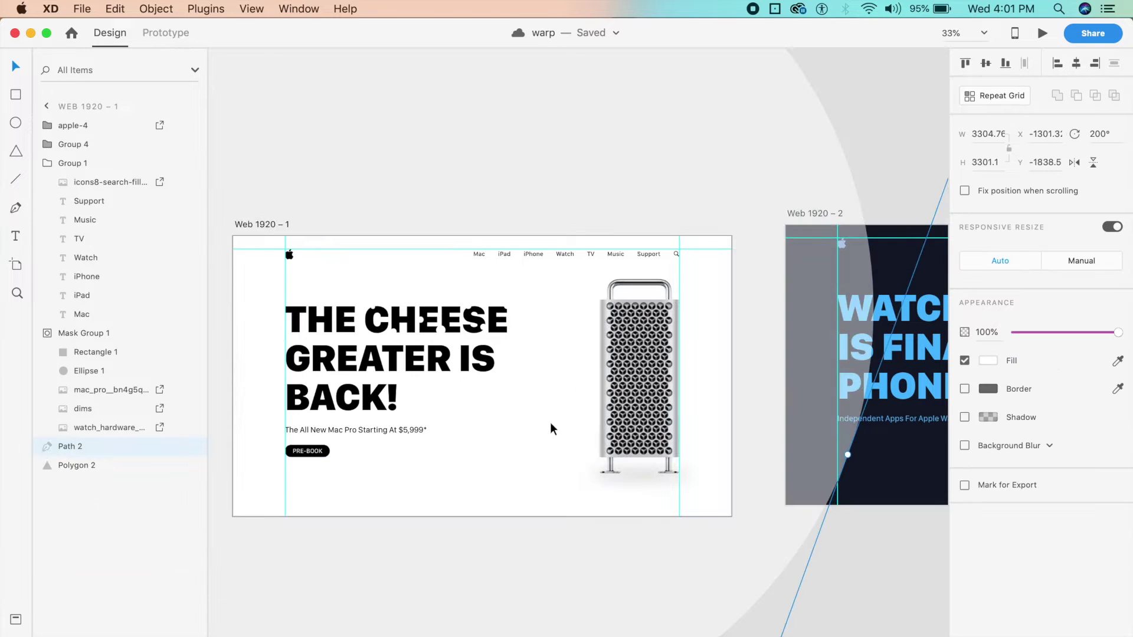
left_click(1044, 34)
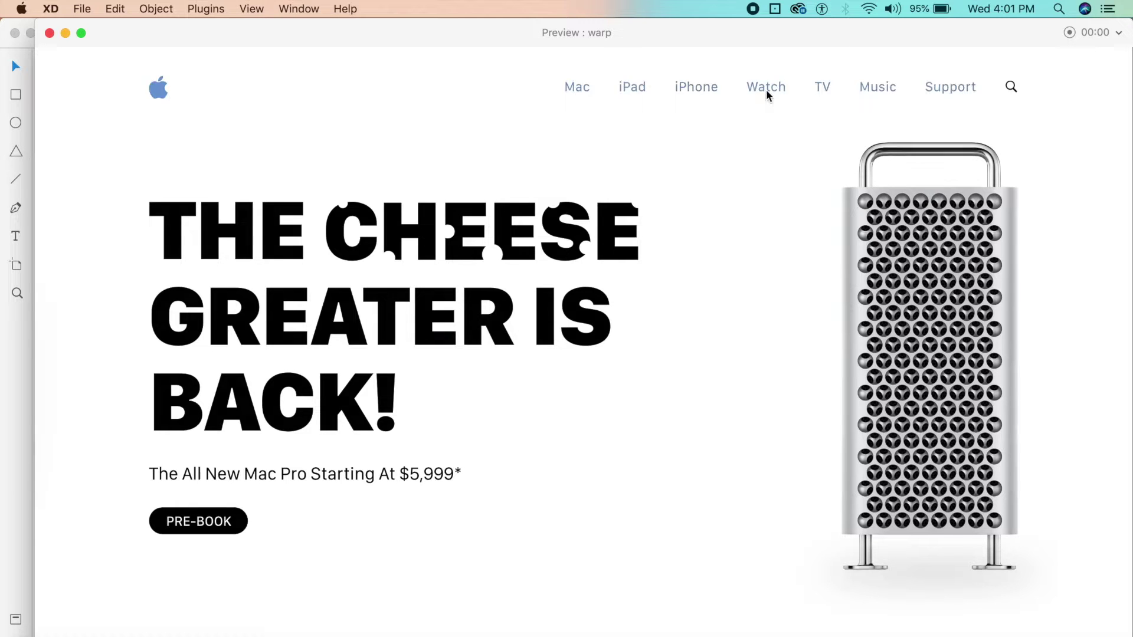
left_click(766, 90)
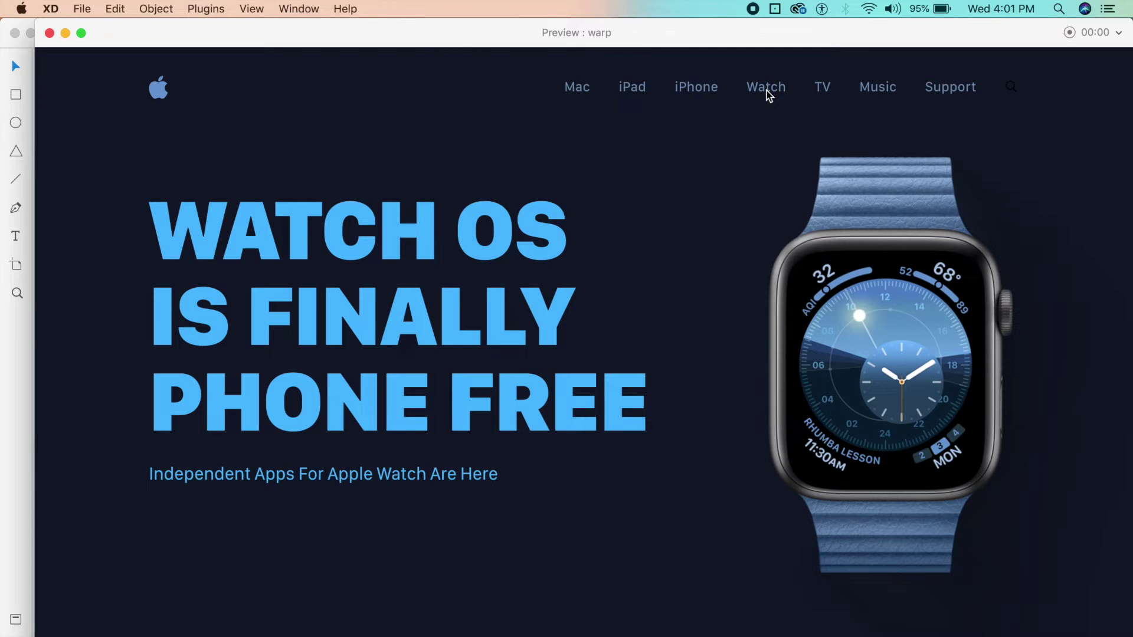
left_click(579, 93)
left_click(763, 98)
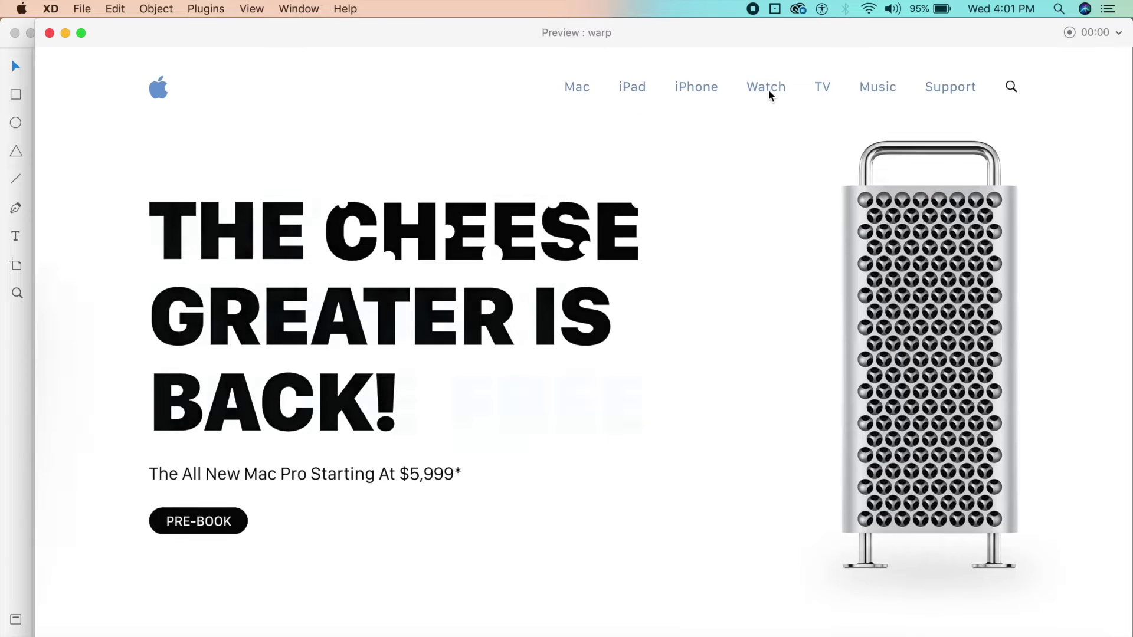
left_click(579, 94)
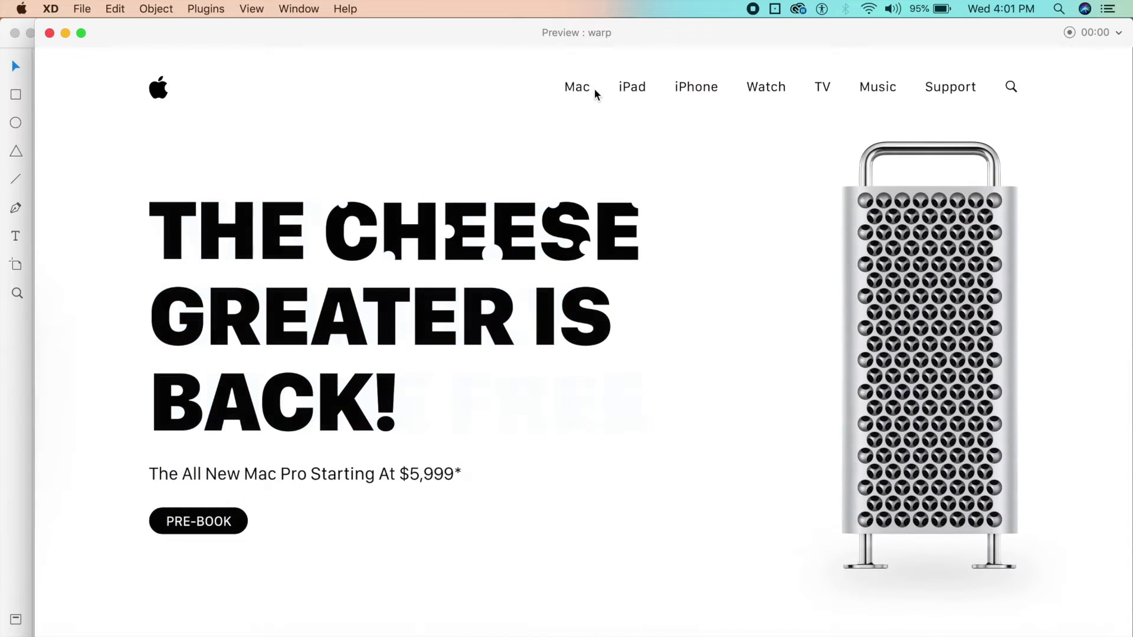
left_click(50, 33)
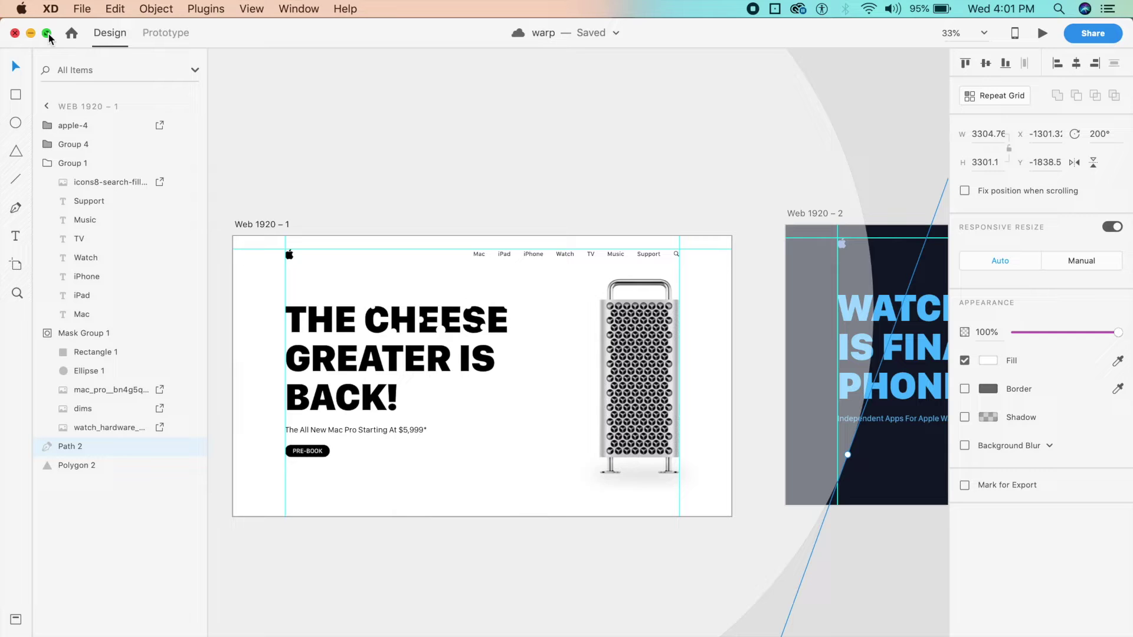
In Prototype mode, set the Auto-Animate duration of the Watch link to Web 1920 – 2 to 2 s
left_click(151, 39)
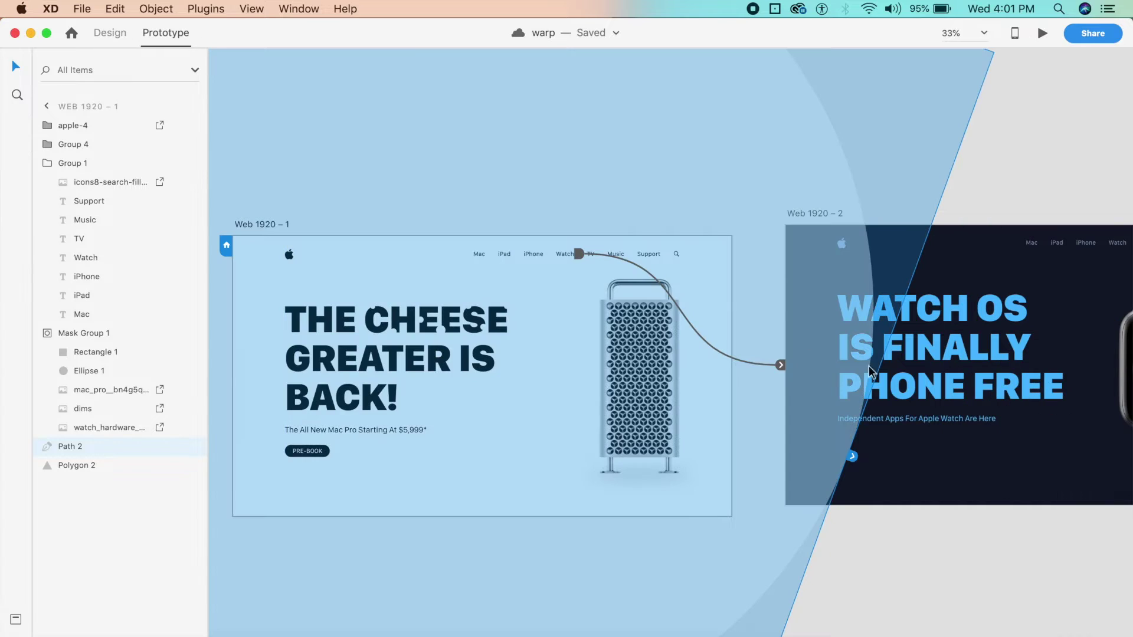
left_click(780, 365)
left_click(834, 584)
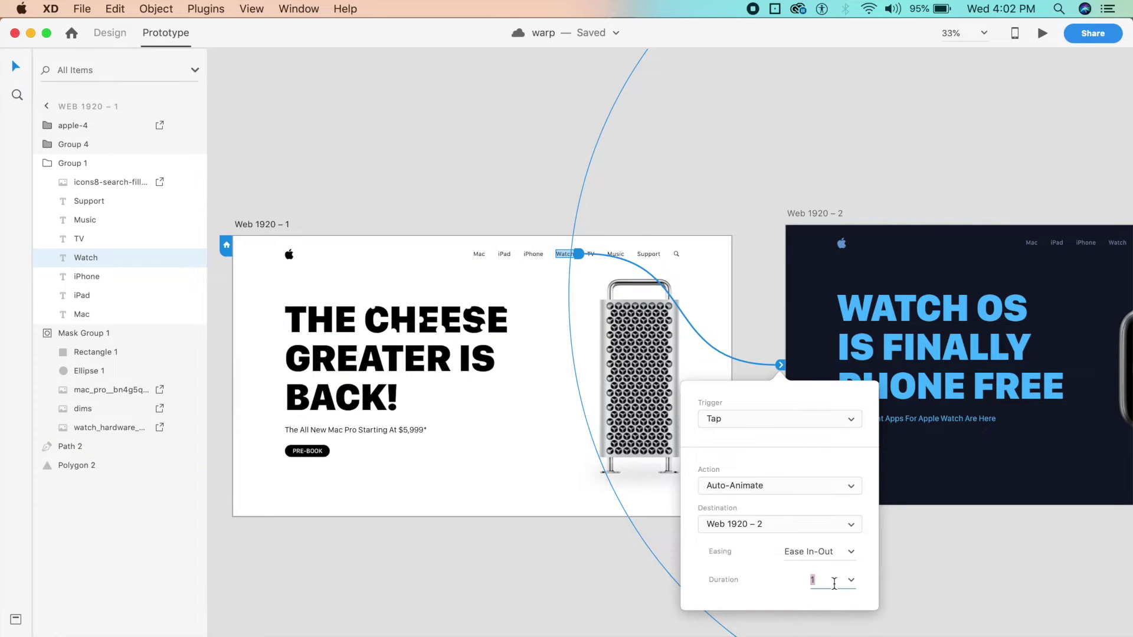
type("2")
key("Return")
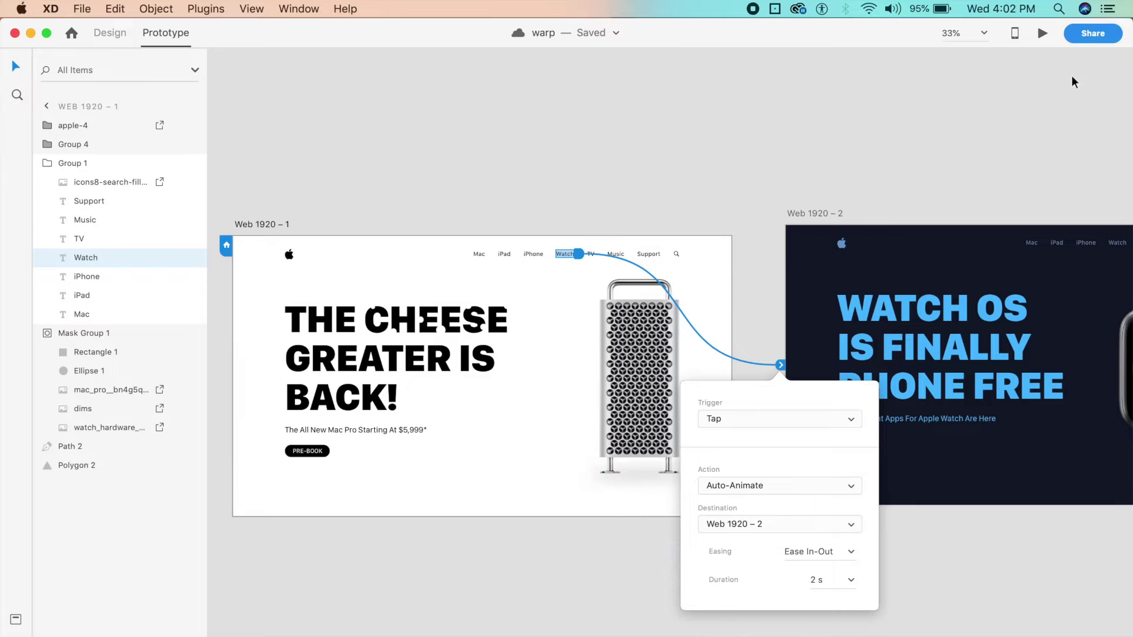
Preview the slower transition from Mac to Watch and back, and close the preview
left_click(1042, 33)
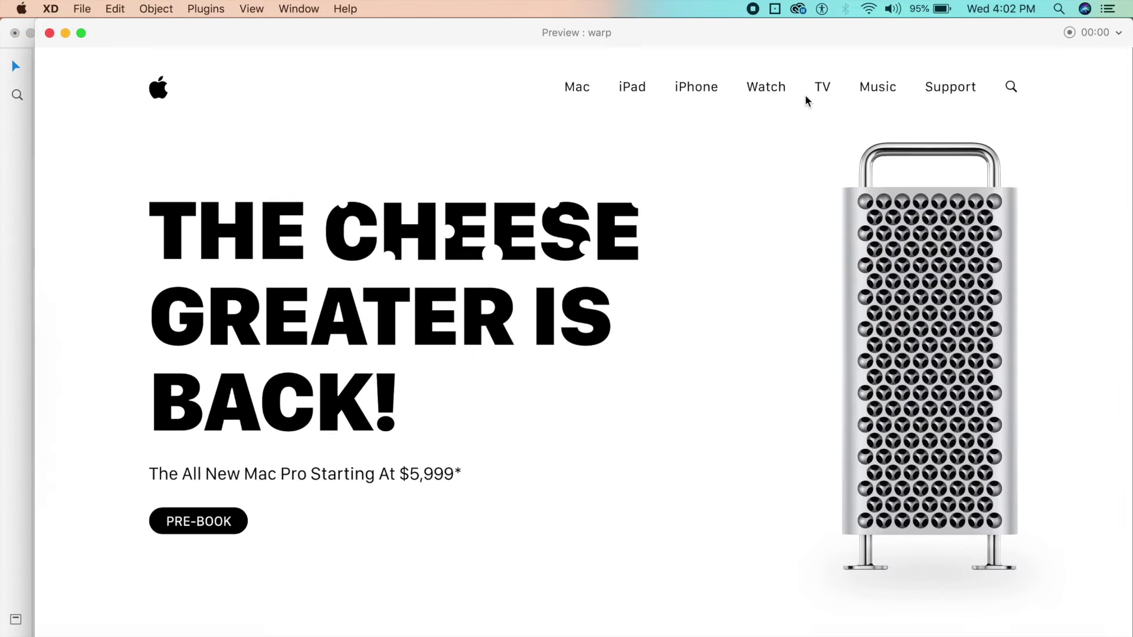
left_click(773, 92)
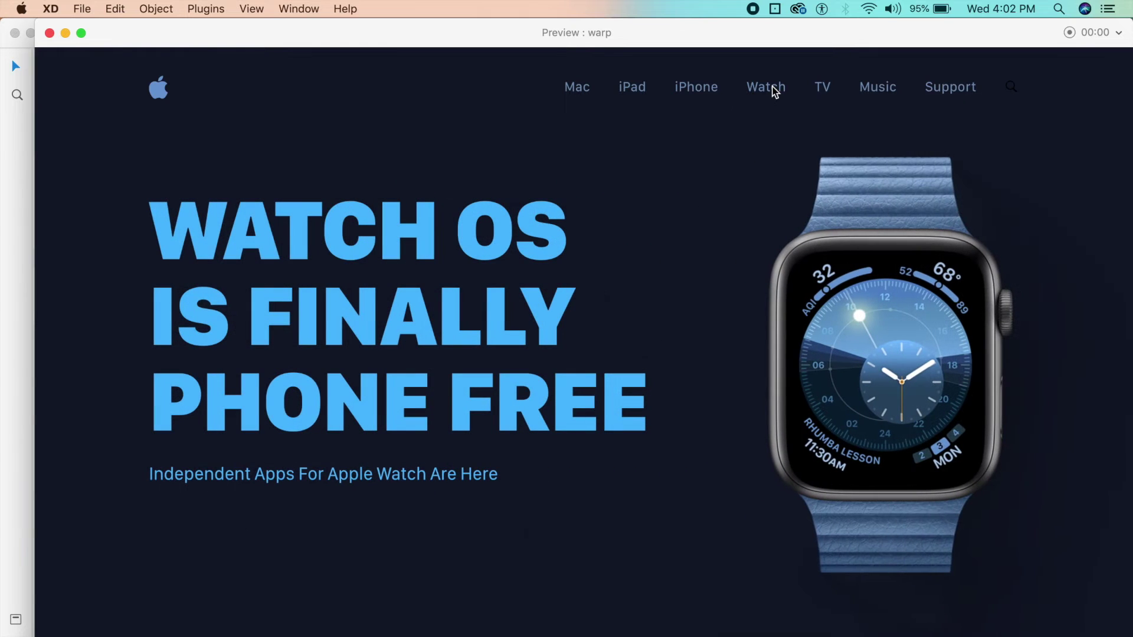
left_click(568, 93)
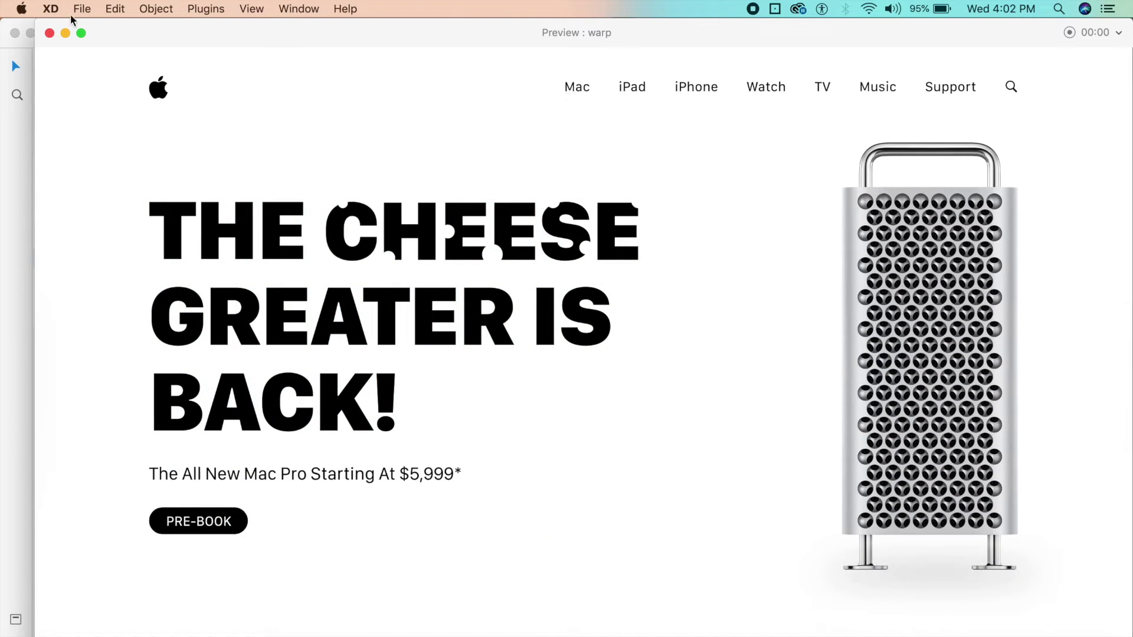
left_click(50, 34)
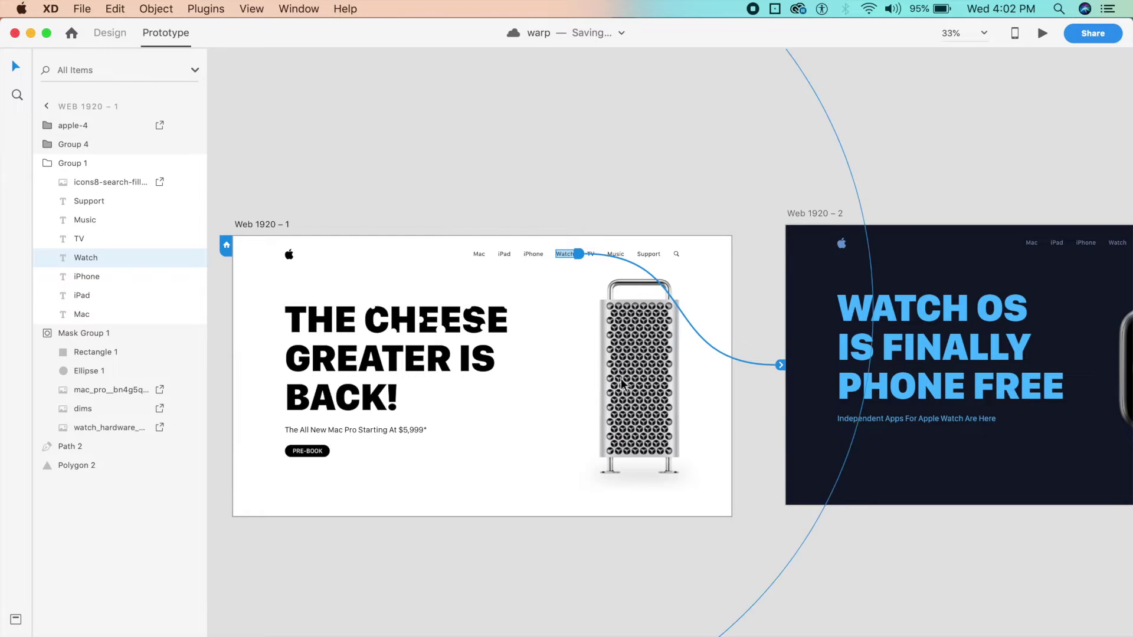
In Design mode, place the downloaded watch hardware image on artboard Web 1920 – 3 at about X 1070, Y 183
scroll(637, 399, "down", 10)
scroll(636, 399, "down", 5)
key("super+equal")
key("super+minus")
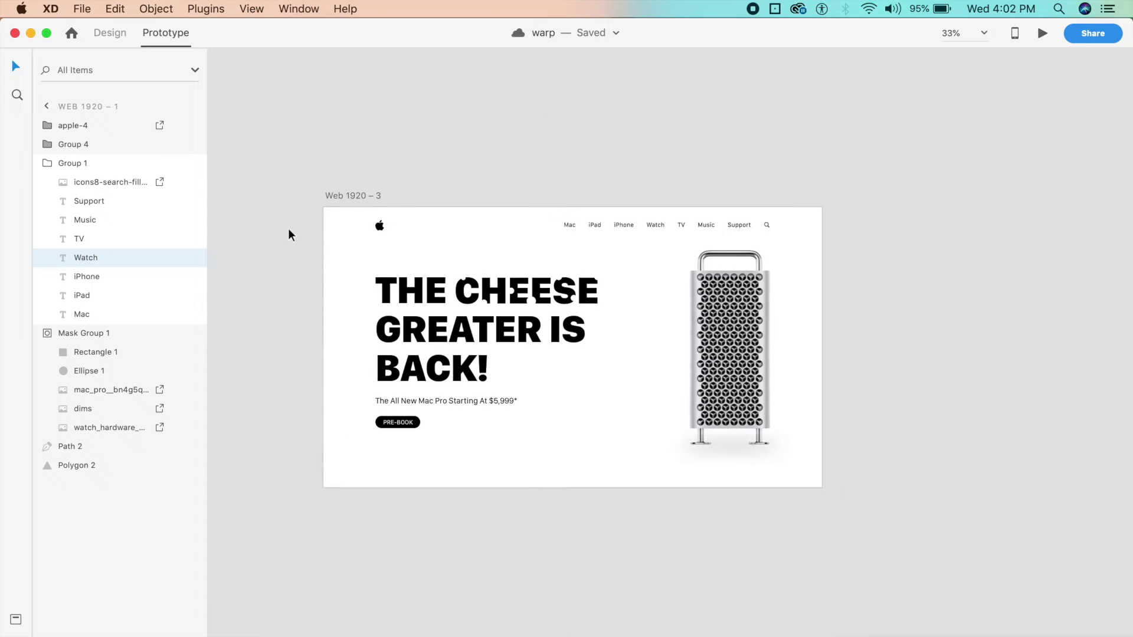
left_click(113, 33)
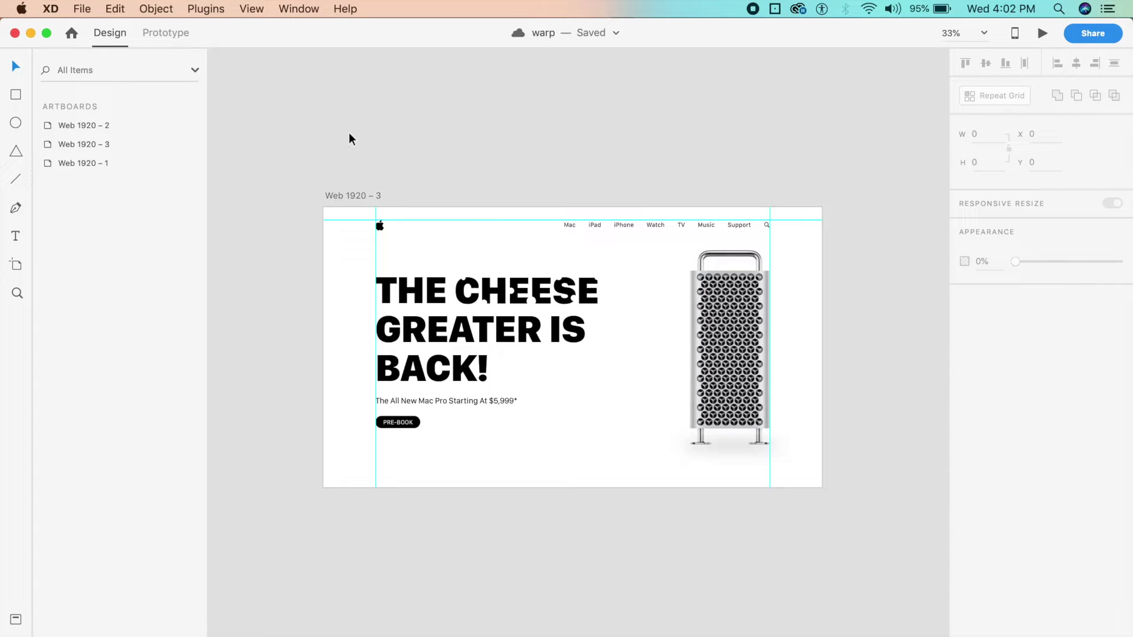
key("super+equal")
key("super+minus")
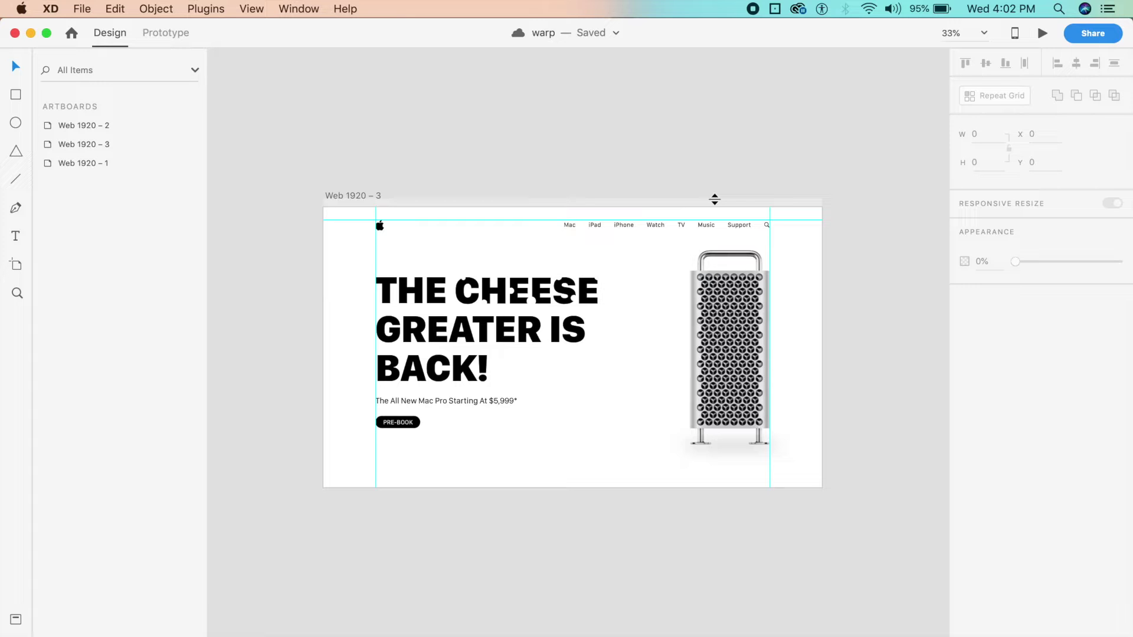
key("super+equal")
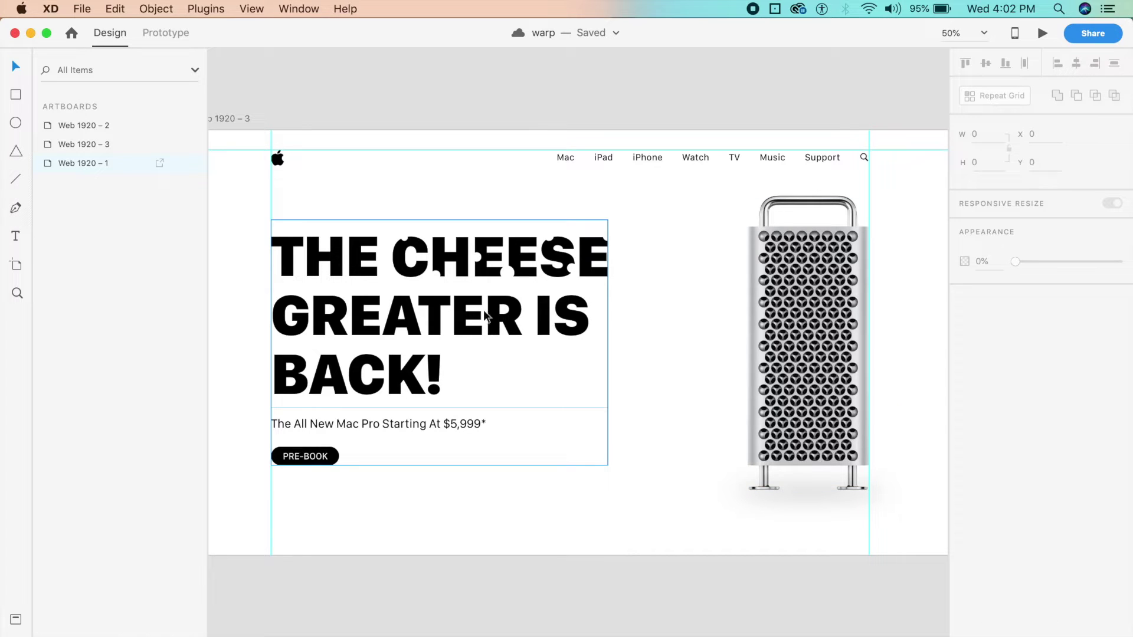
left_click(635, 367)
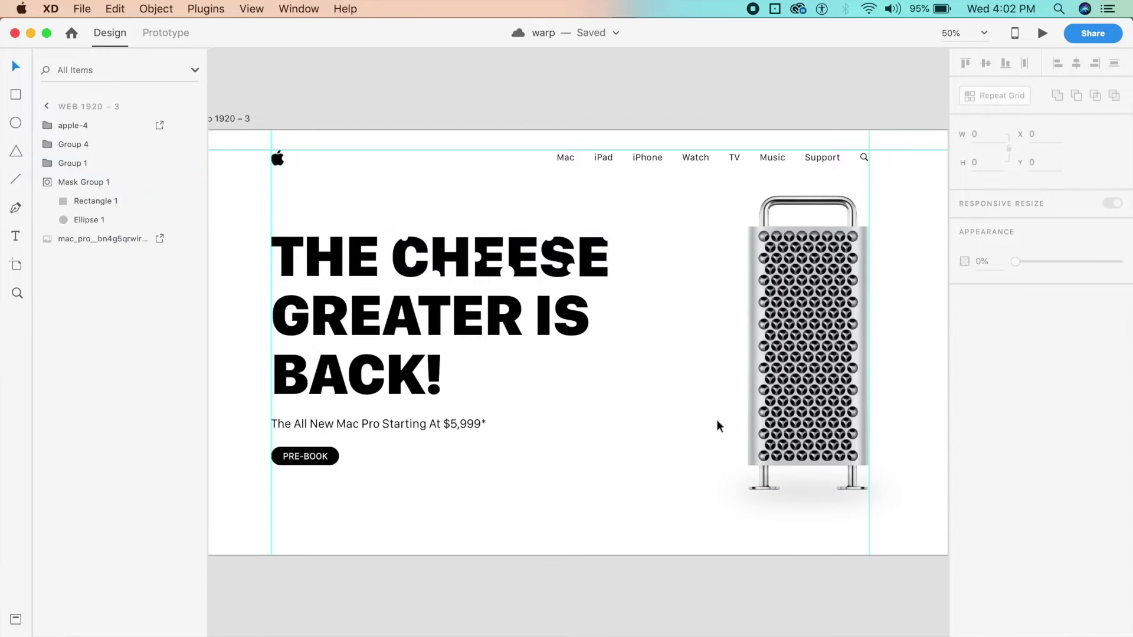
left_click(1006, 628)
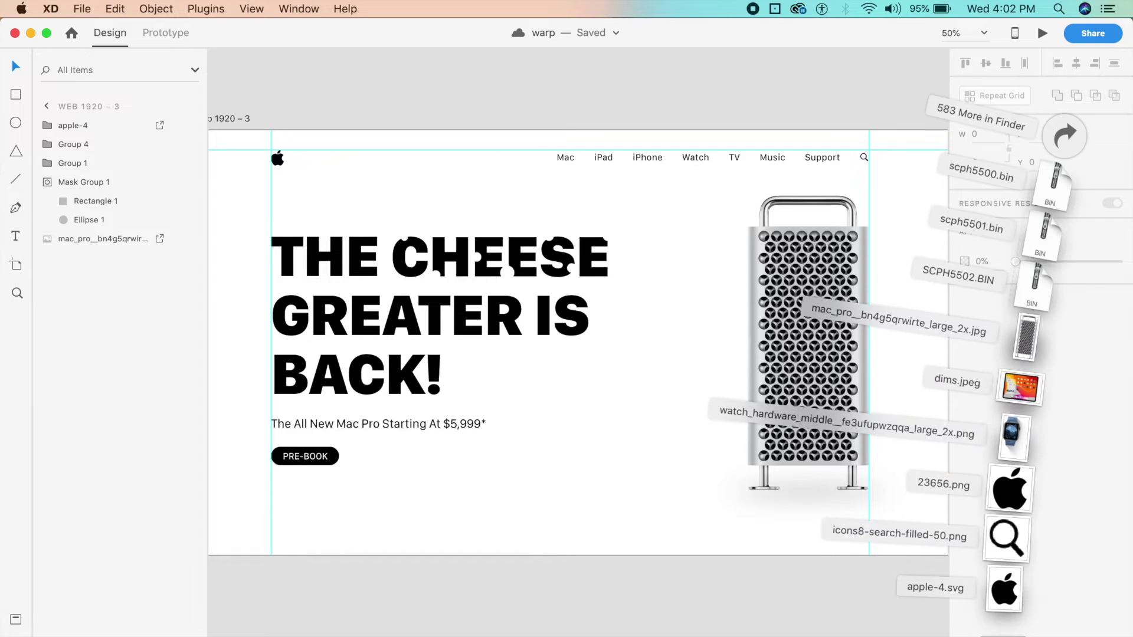
left_click(1003, 433)
left_click_drag(1003, 432, 578, 435)
left_click_drag(670, 507, 677, 275)
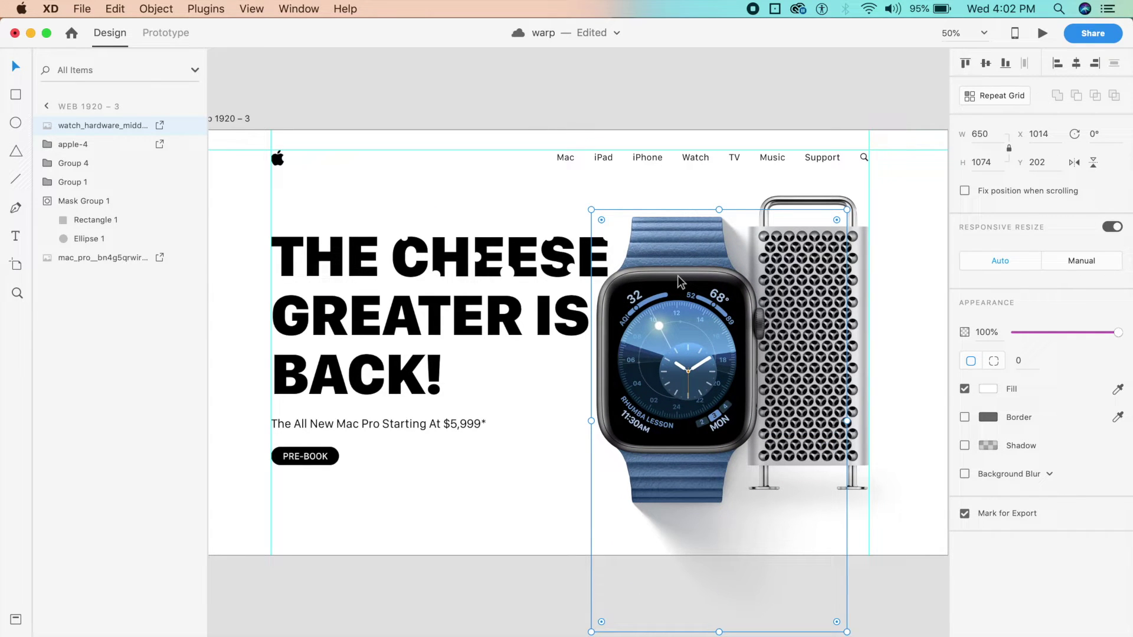
left_click_drag(677, 275, 703, 272)
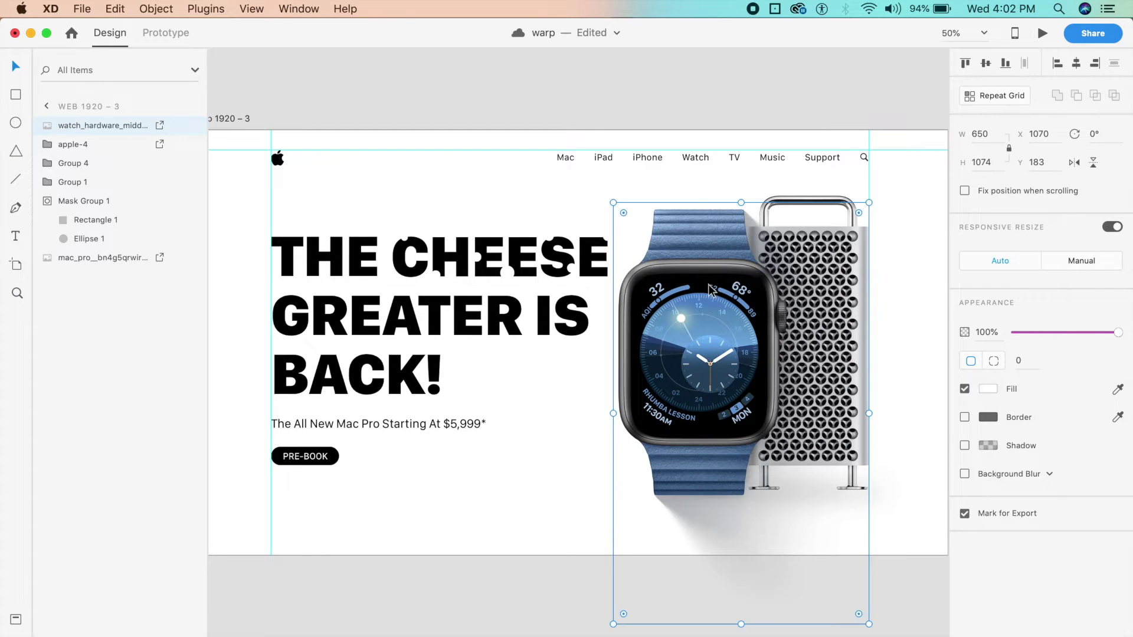
Draw a 1920 × 1080 rectangle covering the whole Web 1920 – 3 artboard
key("super+minus")
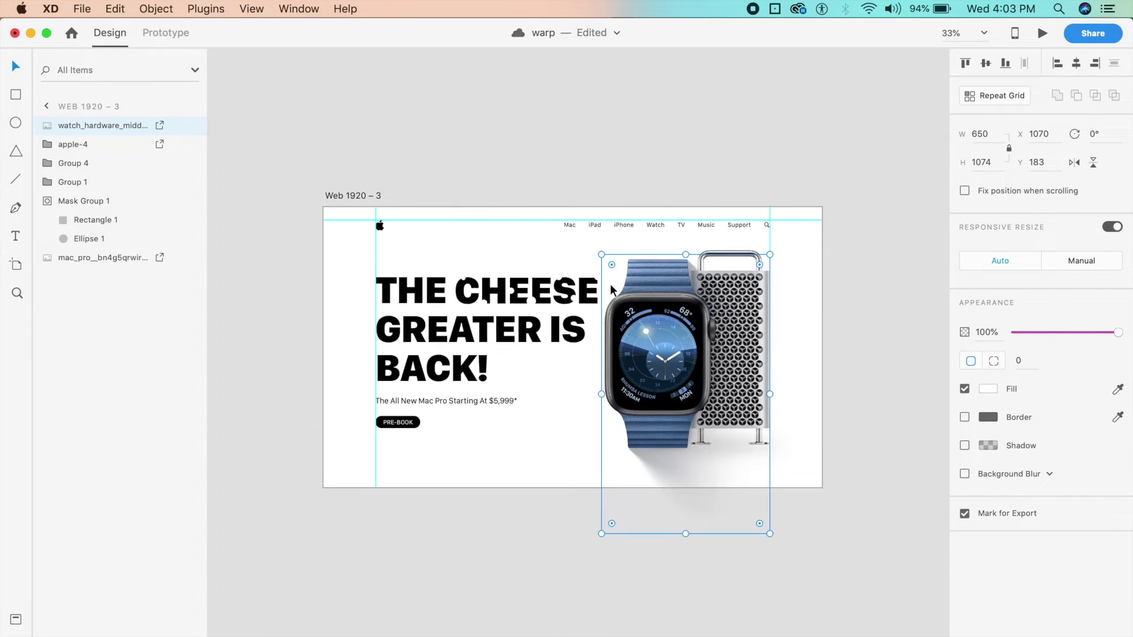
key("r")
mouse_move(324, 207)
left_mouse_down()
mouse_move(552, 298)
mouse_move(851, 510)
mouse_move(817, 485)
left_mouse_up()
left_click(822, 493)
key("v")
left_click(720, 426)
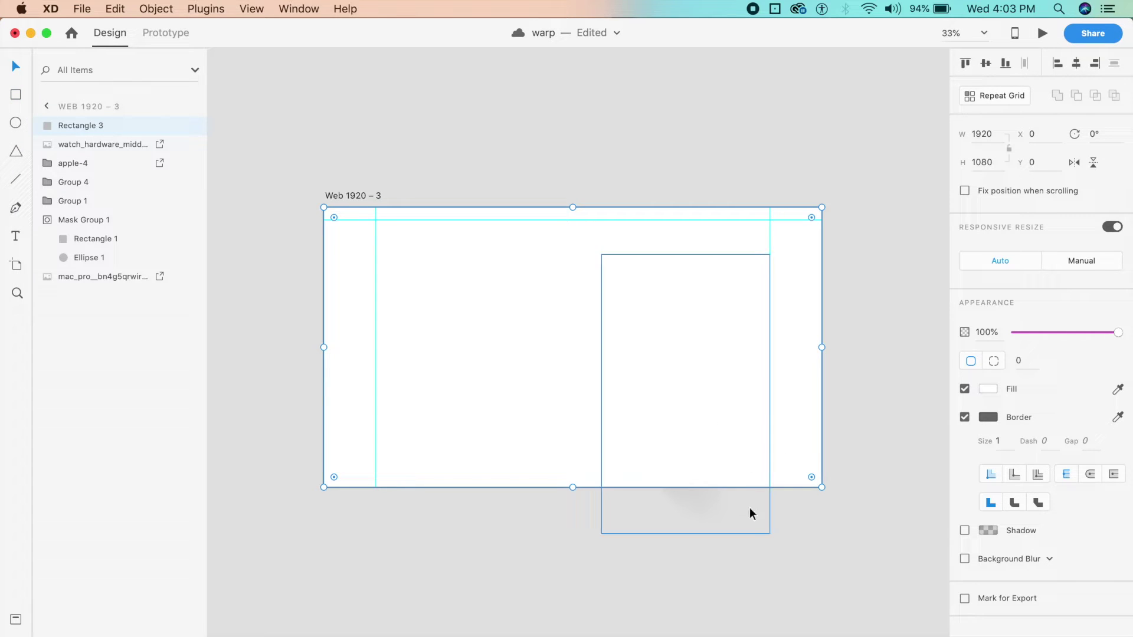
Mask the watch image, the Mac Pro image and its existing mask group with the full-artboard rectangle
left_click(743, 549)
left_click_drag(723, 539, 678, 397)
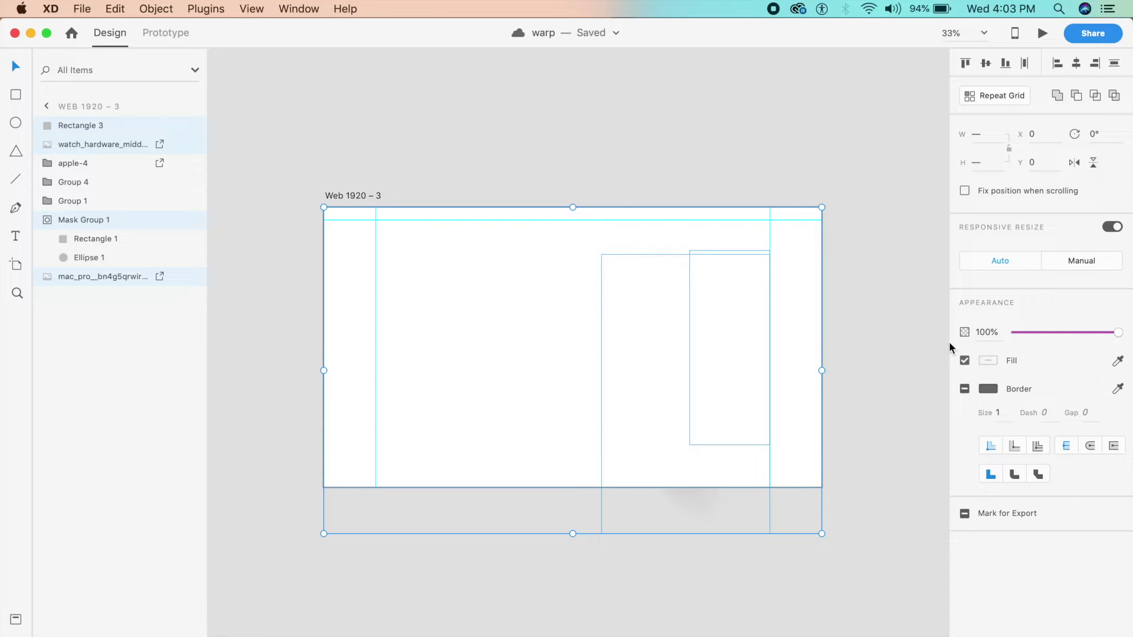
key("super+shift+m")
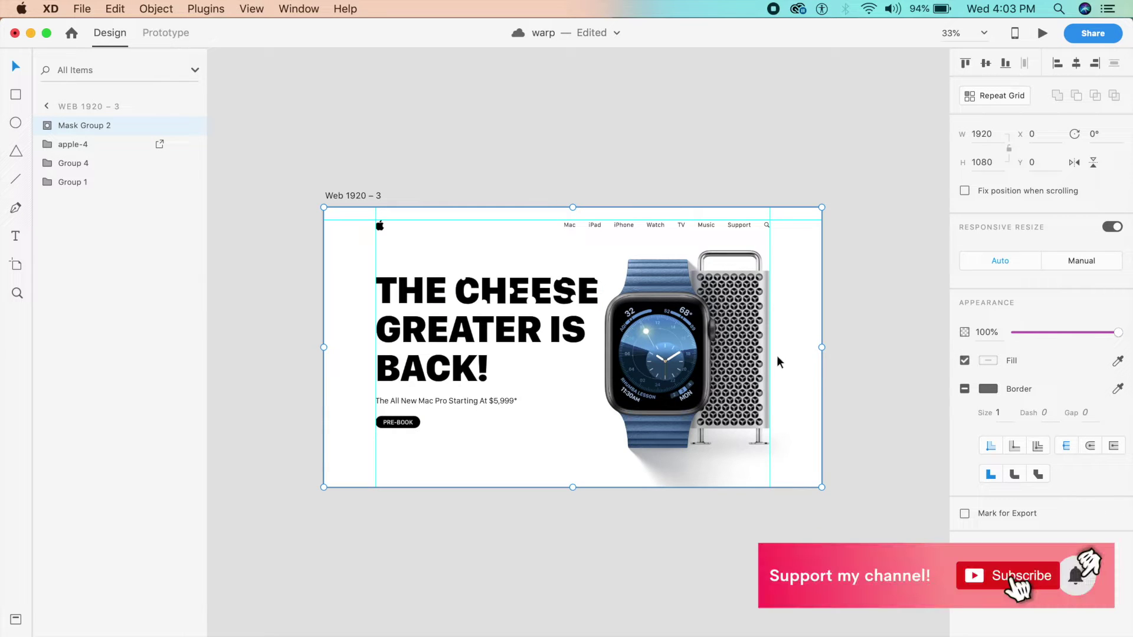
Move the watch image inside the mask group off the artboard's left side, to about X -753, Y 153
double_click(662, 335)
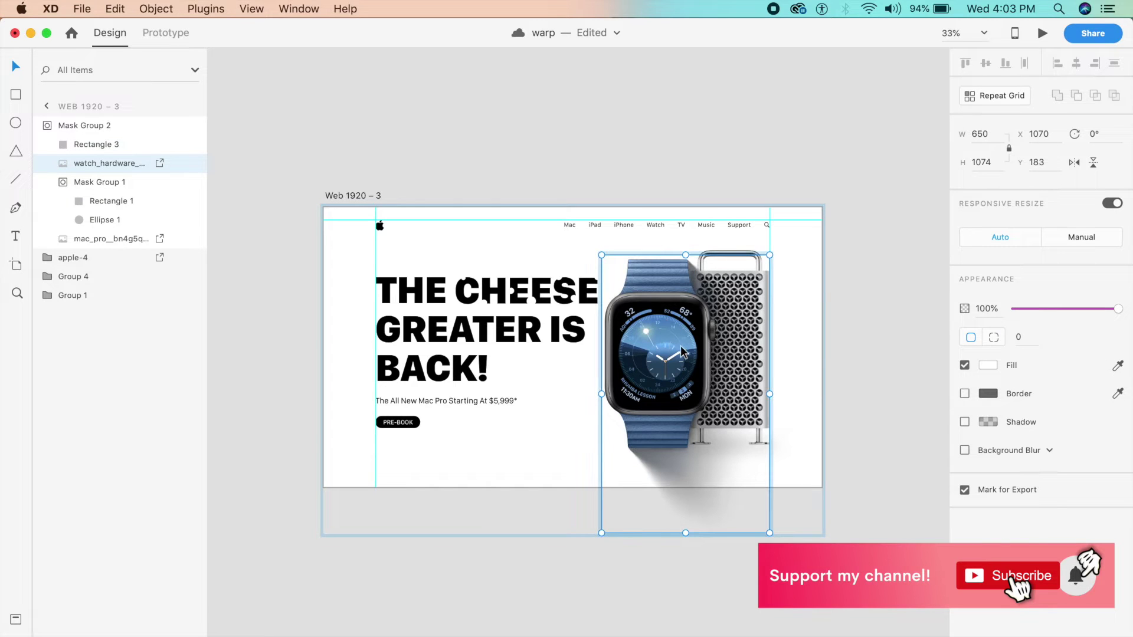
key("Escape")
left_click(662, 357)
double_click(662, 357)
left_click_drag(662, 357, 185, 346)
scroll(358, 403, "left", 5)
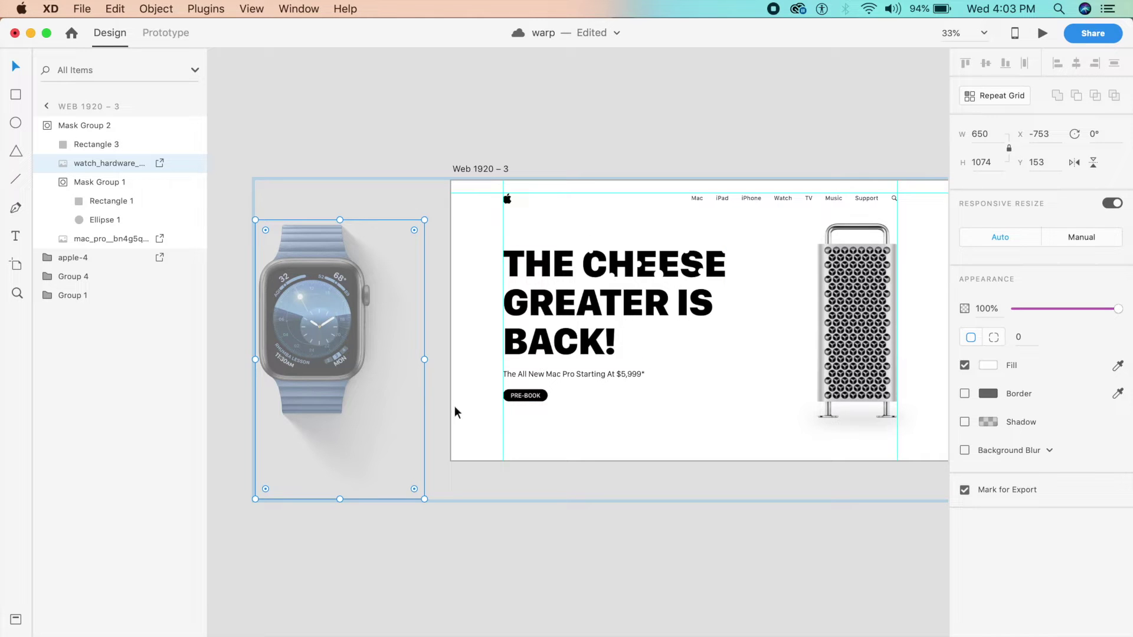
left_click_drag(305, 351, 305, 348)
left_click(586, 558)
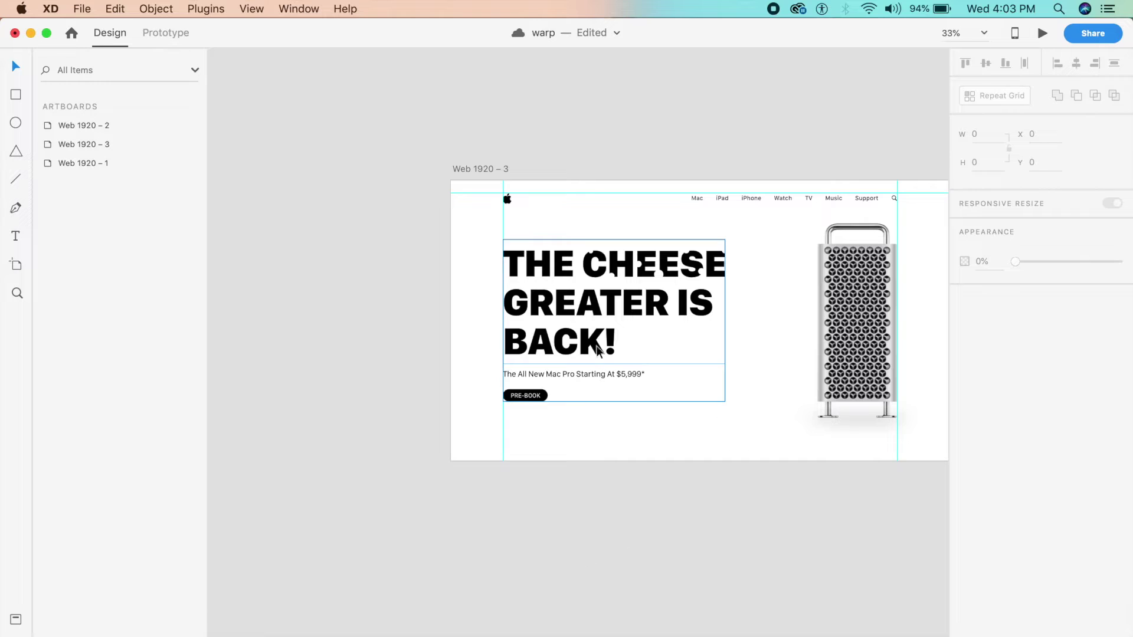
Draw a triangle of about 945 × 818 over the headline text on Web 1920 – 3
scroll(522, 342, "right", 2)
scroll(522, 342, "up", 1)
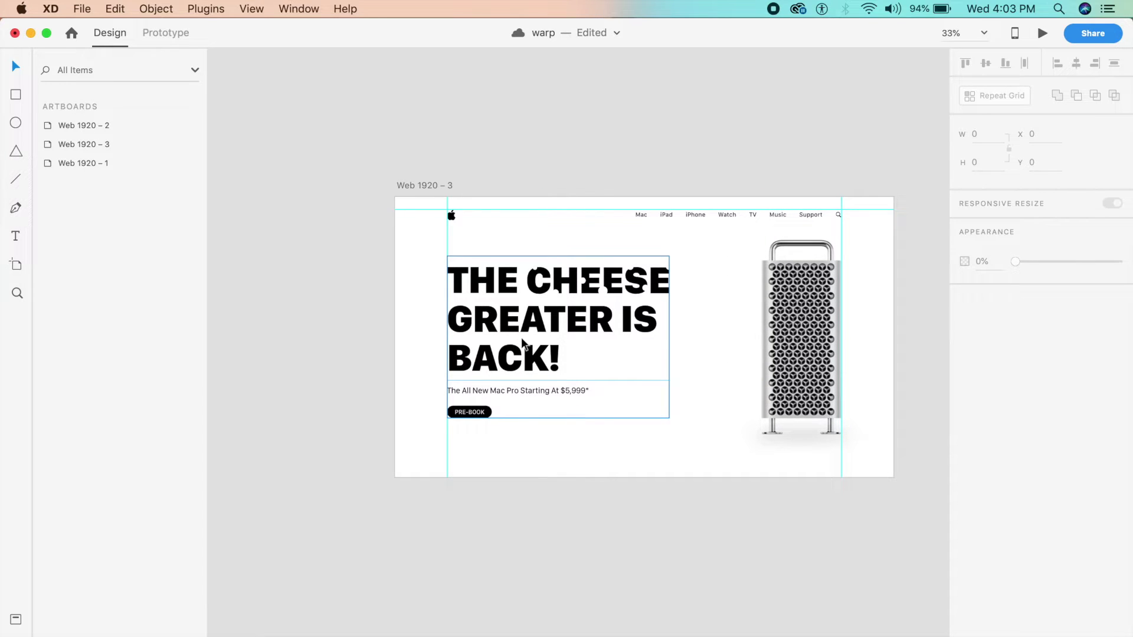
left_click(777, 357)
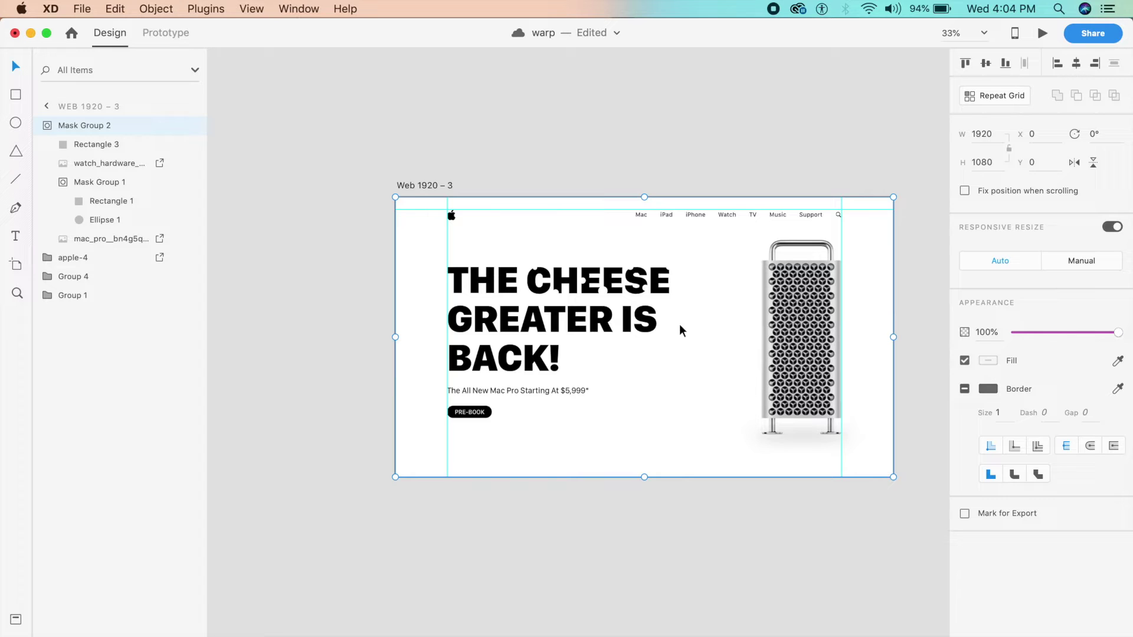
left_click(19, 158)
mouse_move(509, 227)
left_mouse_down()
mouse_move(690, 349)
mouse_move(889, 435)
left_mouse_up()
key("Escape")
left_click_drag(703, 362, 645, 348)
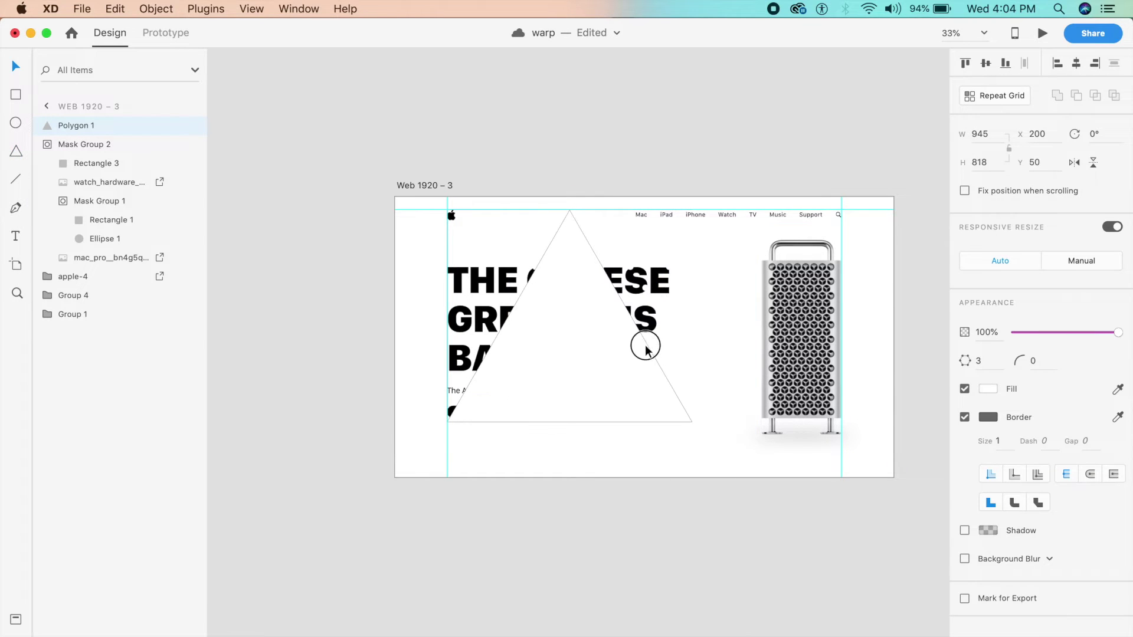
Remove the triangle's border and fill it with red
left_click(964, 418)
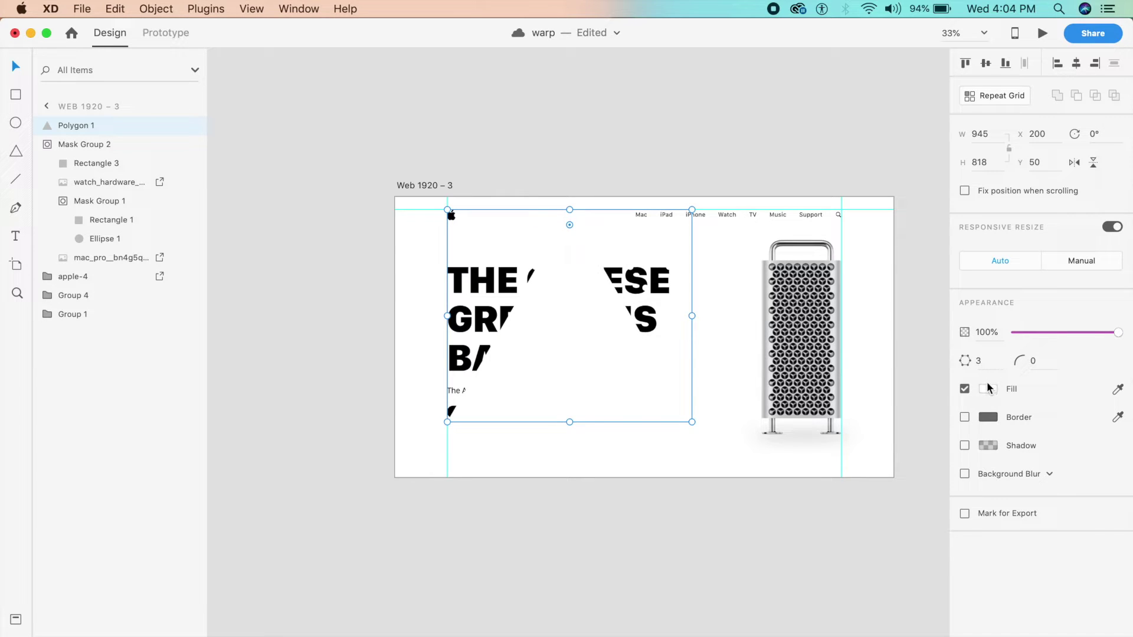
left_click(989, 391)
left_click_drag(908, 343, 888, 311)
Set the red triangle's corner radius to 5000
left_click(1043, 363)
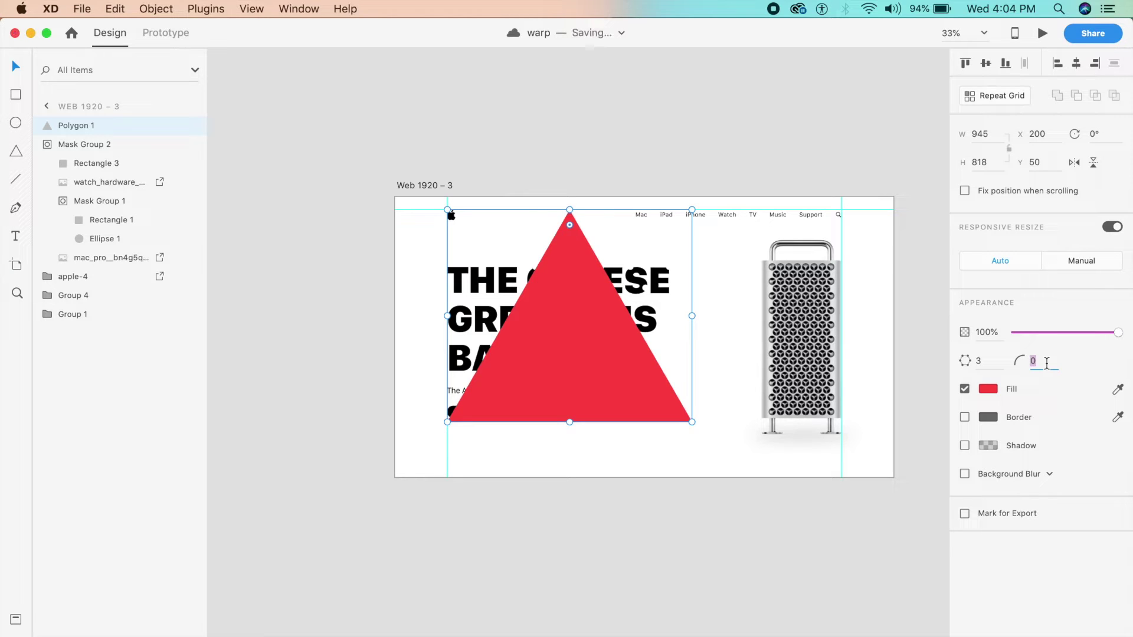
type("5000")
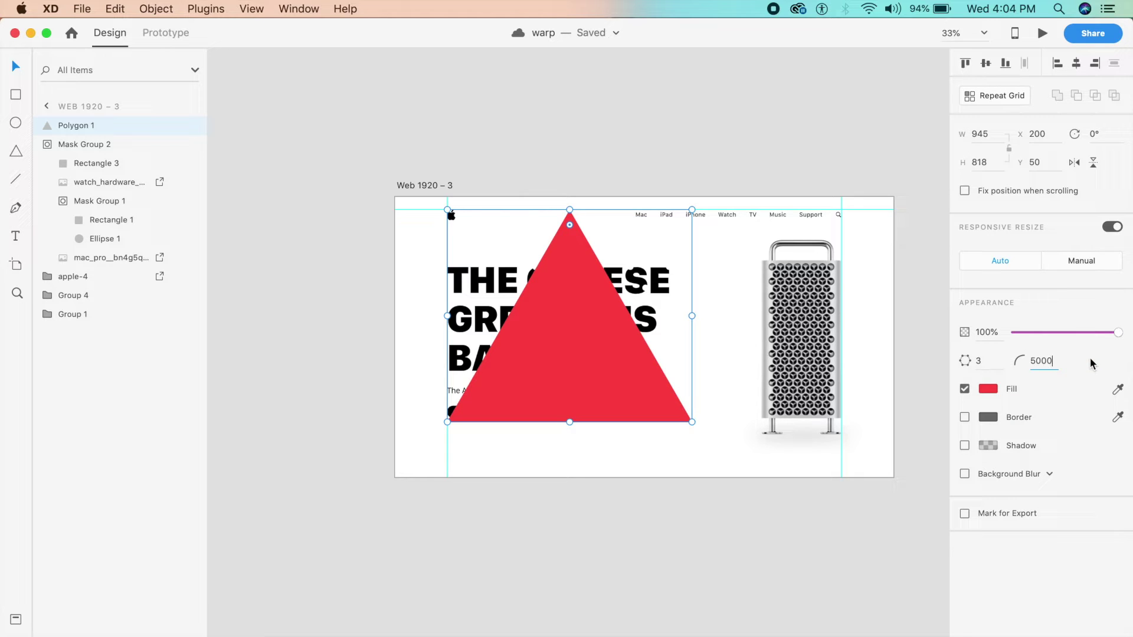
key("Return")
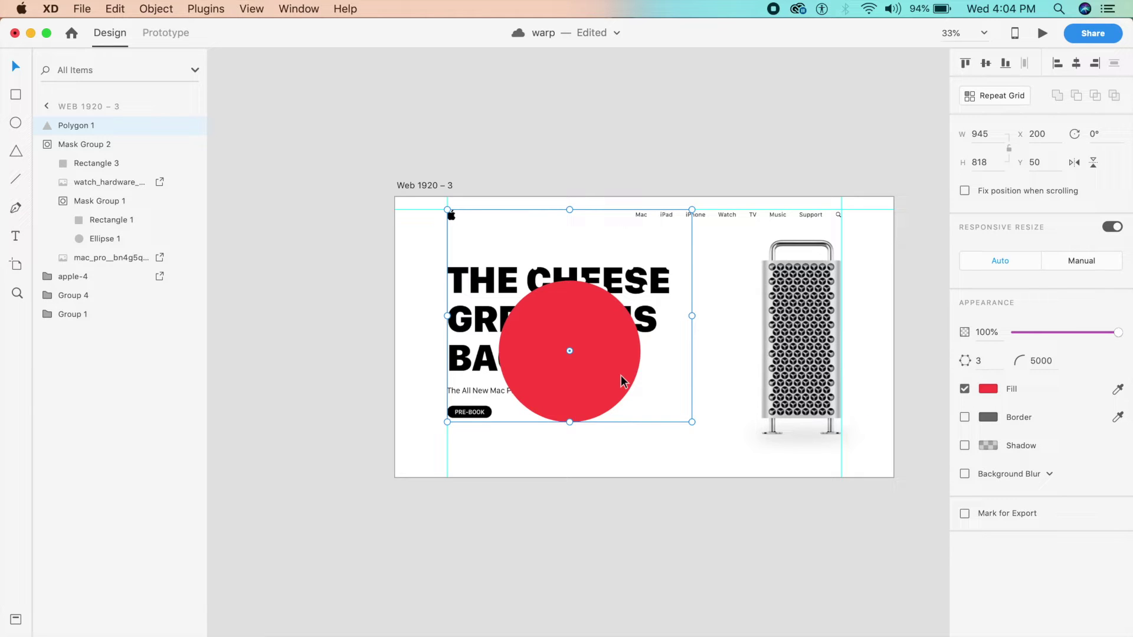
Fill the red circle with the dark navy sampled from the Apple Watch page background and move it to X 15, Y 0
left_click_drag(620, 375, 602, 374)
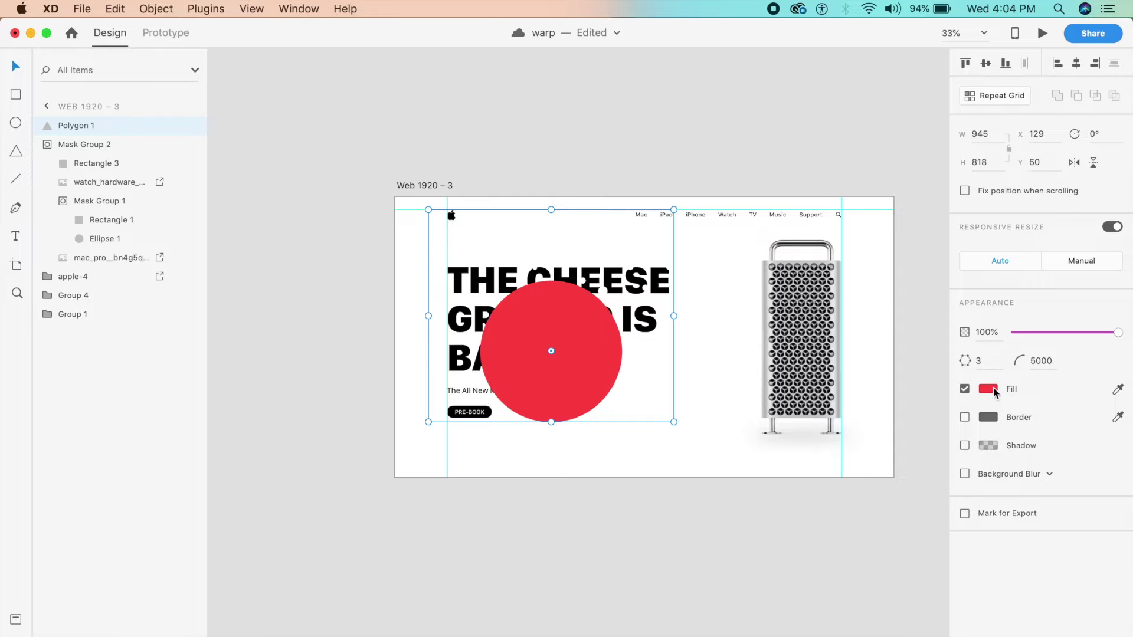
scroll(877, 310, "right", 10)
scroll(877, 310, "down", 3)
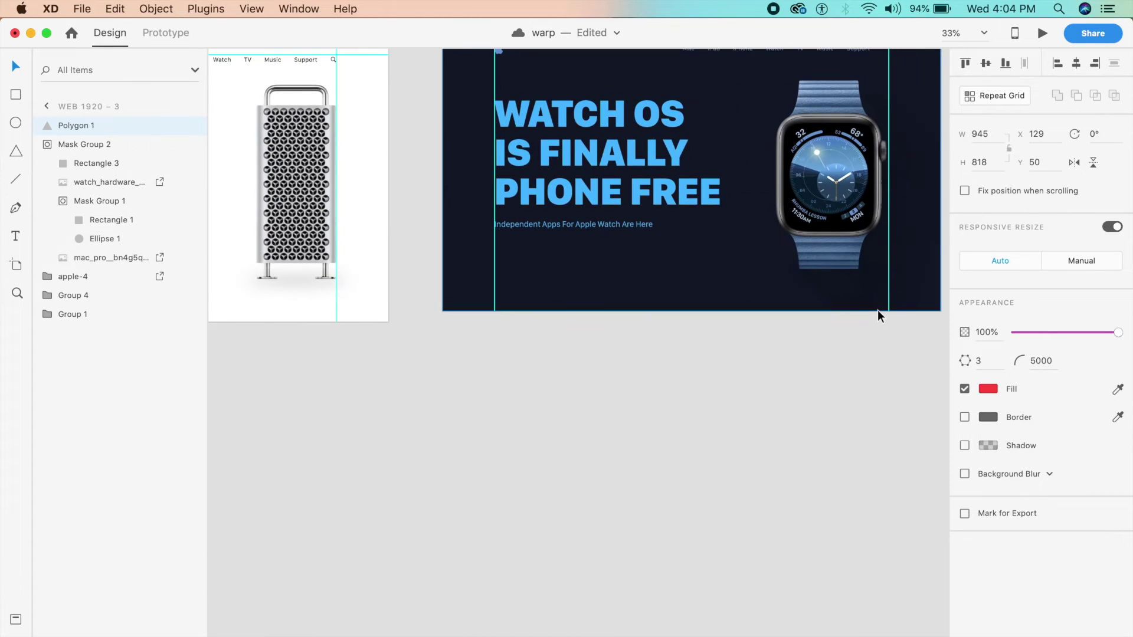
left_click(1117, 389)
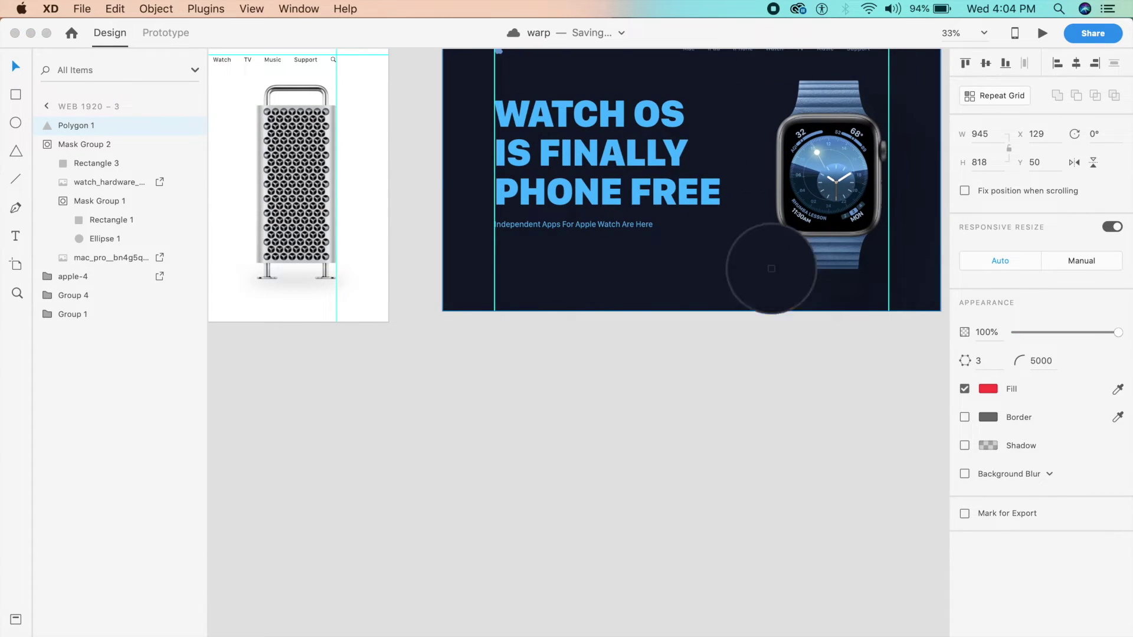
left_click(820, 284)
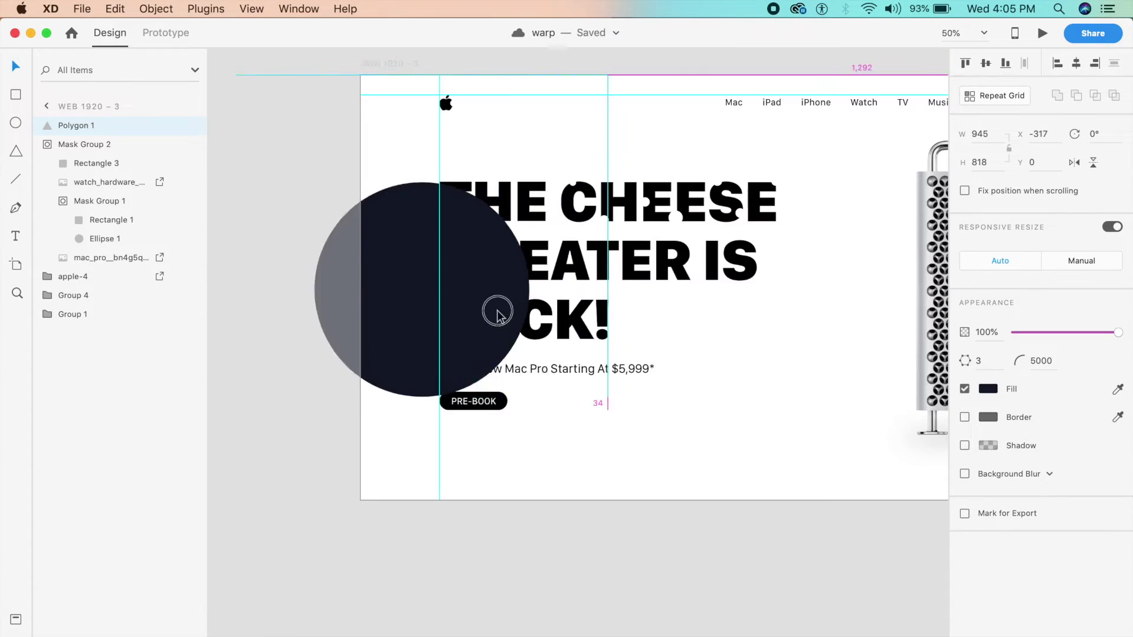
left_click_drag(498, 311, 629, 313)
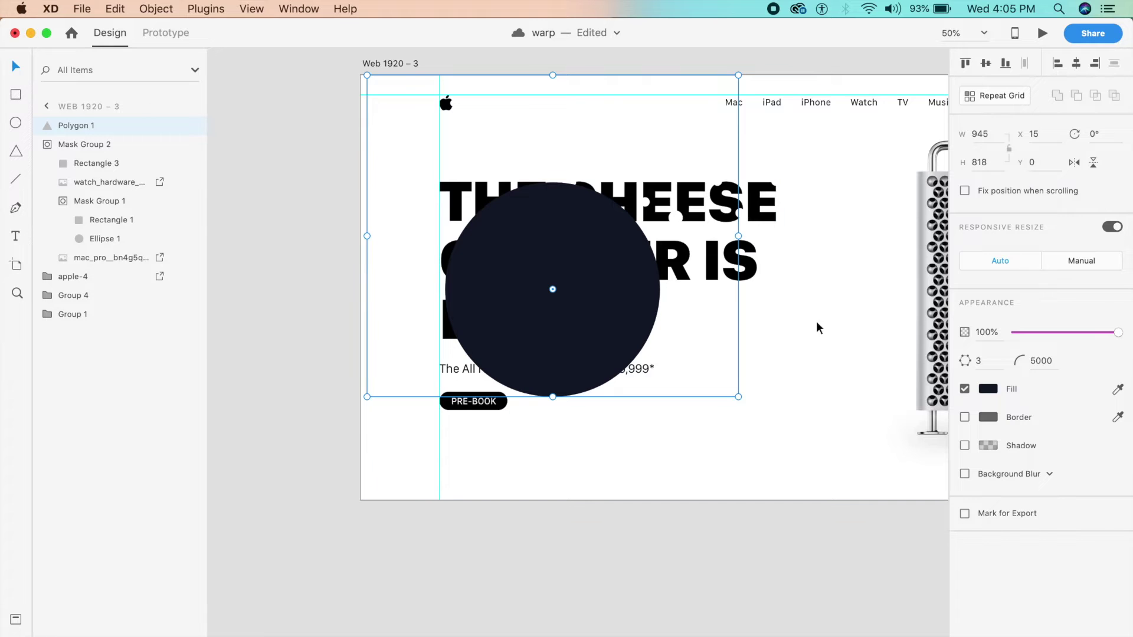
Fill the circle with white (#FFFFFF) and send it behind all other layers of Web 1920 – 3
left_click(1002, 391)
left_click_drag(879, 366, 761, 282)
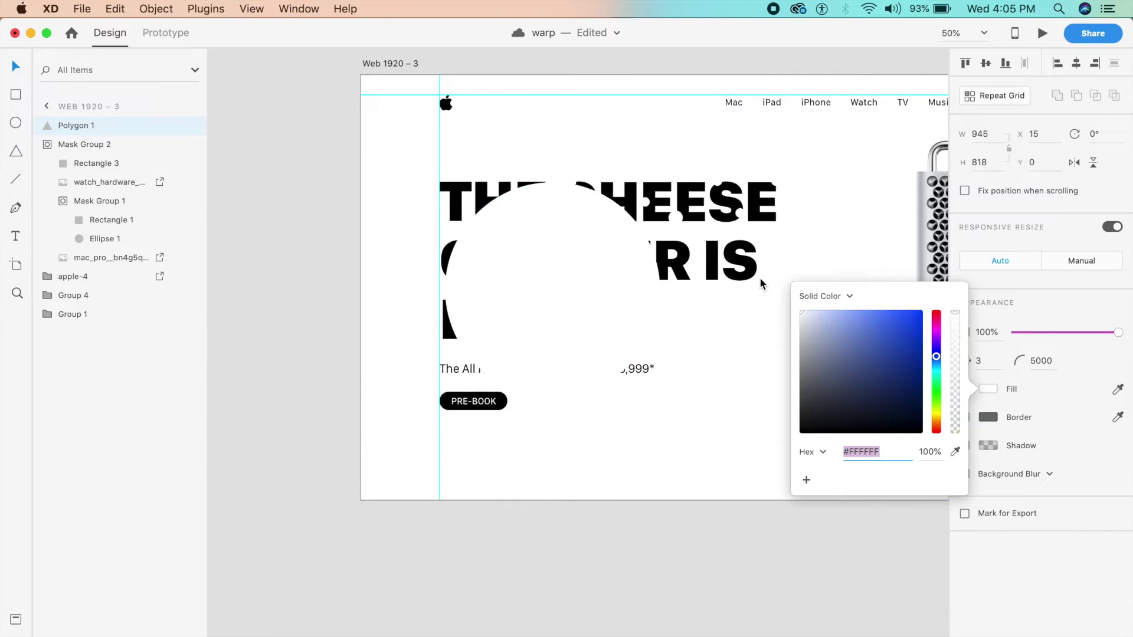
left_click(560, 313)
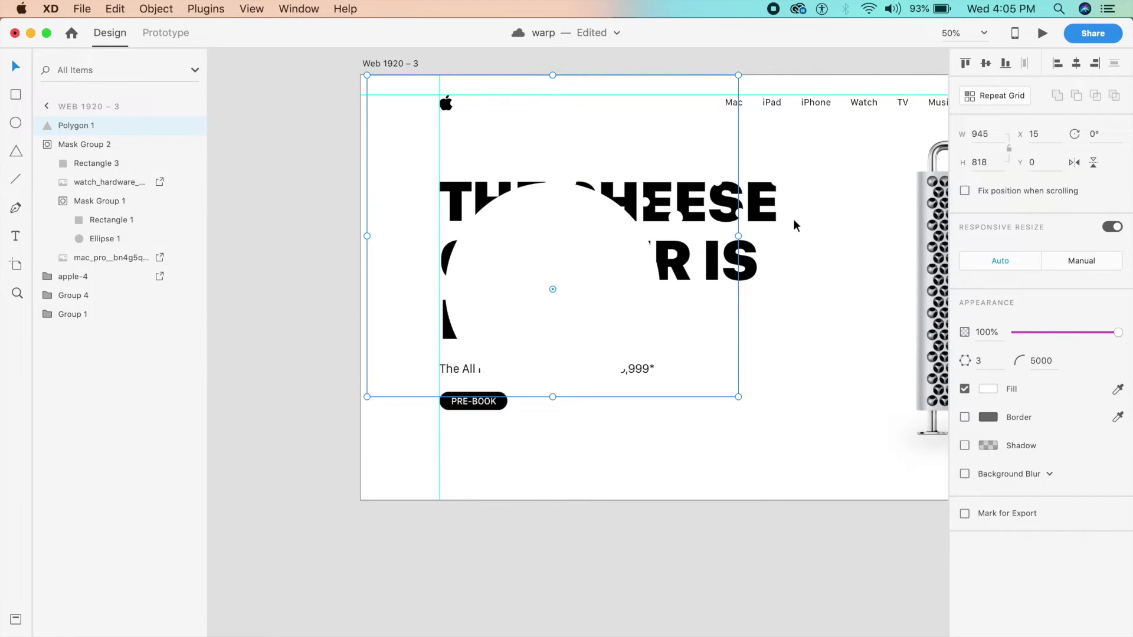
key("super+shift+bracketleft")
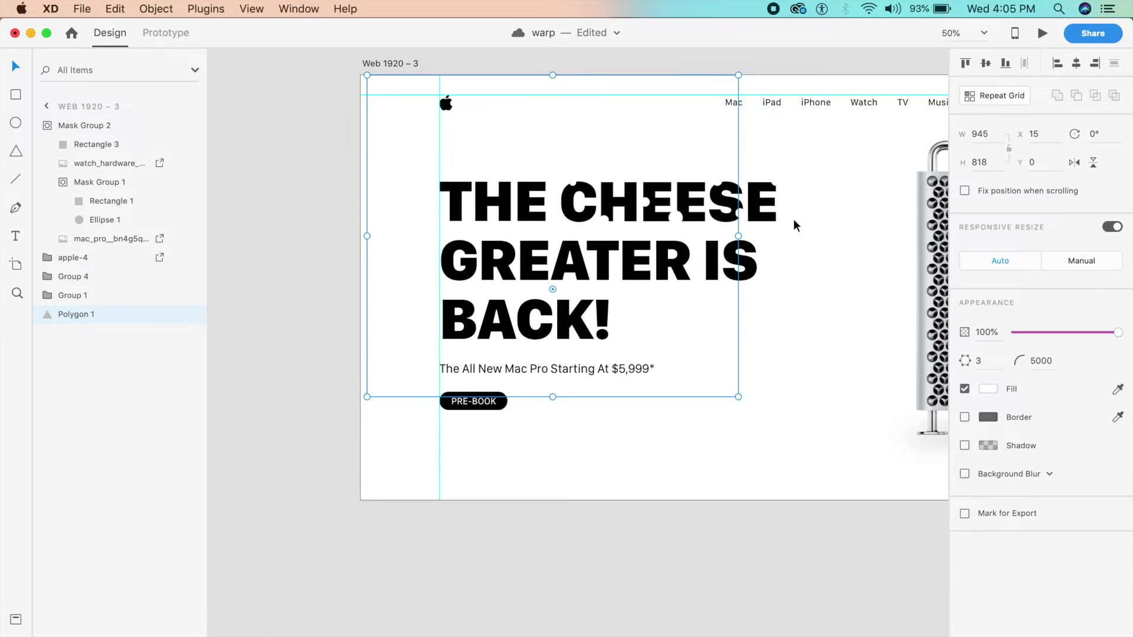
Enlarge the white circle to about 4635 × 3601 and position it at about X -1262, Y -1800 so it covers the whole artboard
key("super+minus")
left_click_drag(661, 384, 1121, 507)
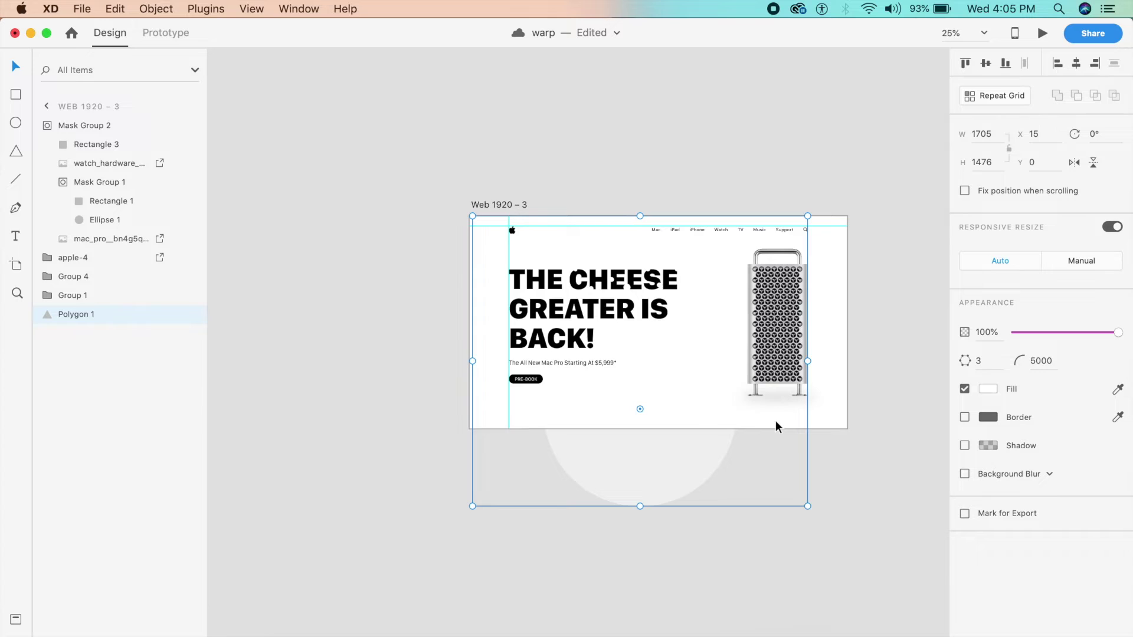
key("super+minus")
key("super+minus")
left_click_drag(623, 329, 712, 253)
left_click_drag(655, 339, 609, 343)
left_click_drag(666, 389, 688, 395)
left_click_drag(690, 397, 692, 398)
key("super+equal")
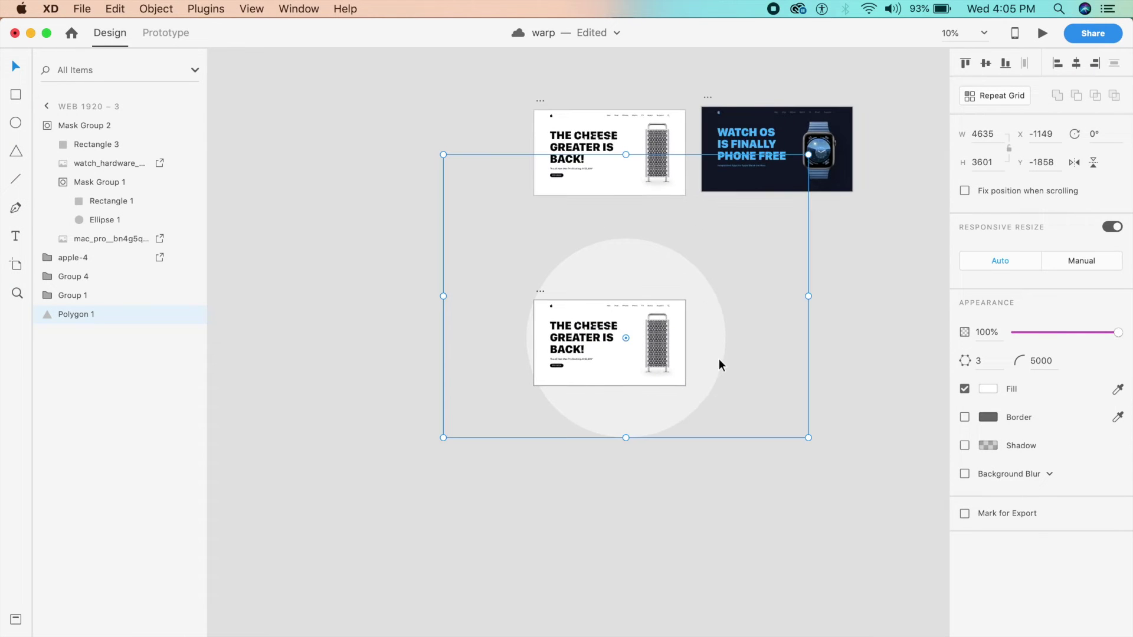
left_click(719, 359)
key("Delete")
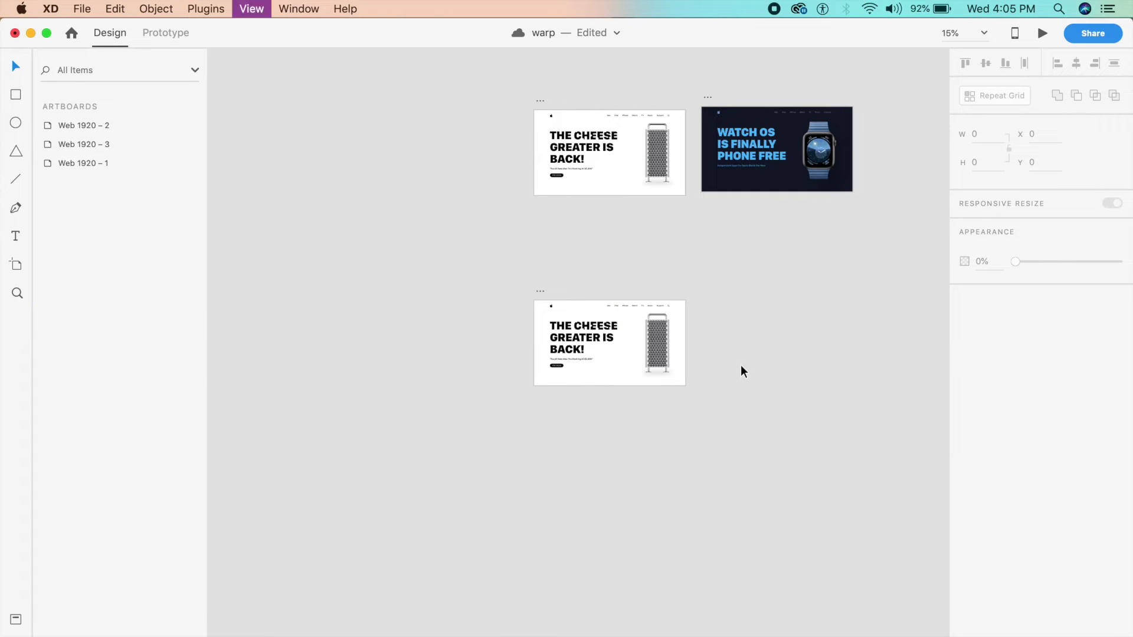
key("super+equal")
key("super+z")
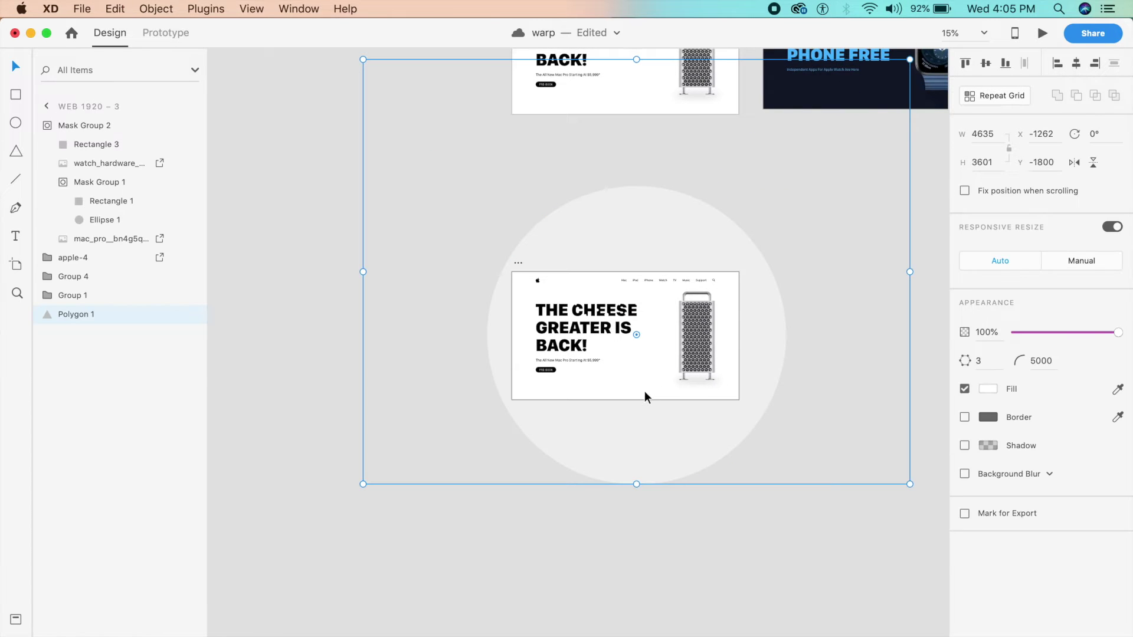
Paste a copy of the large white circle in place and fill it with the dark navy sampled from the Apple Watch page
key("super+v")
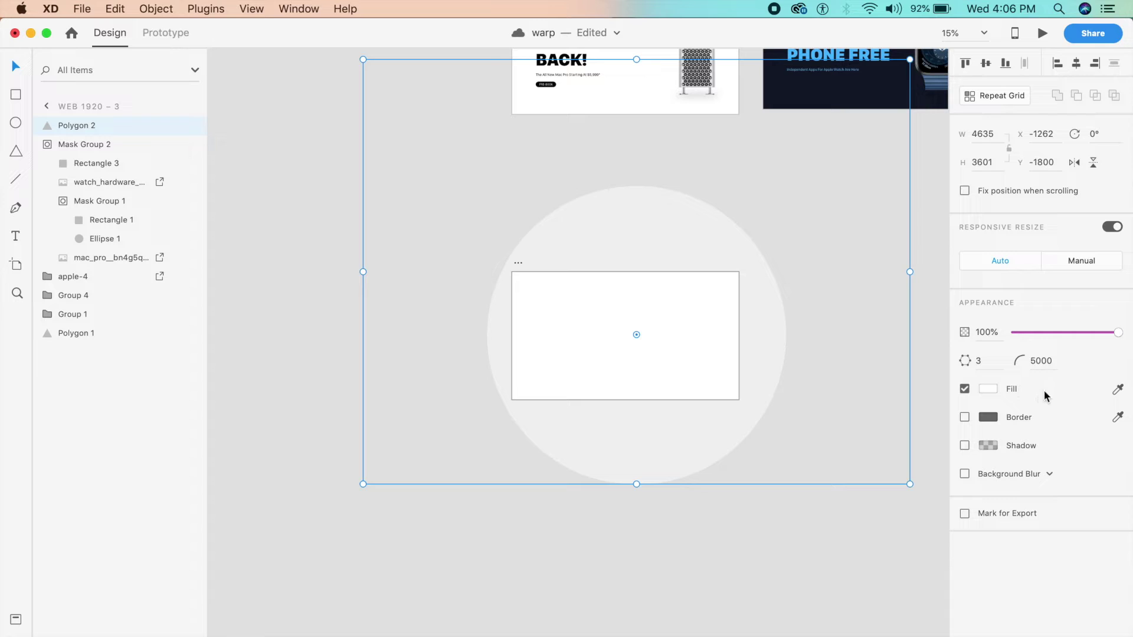
left_click(1118, 389)
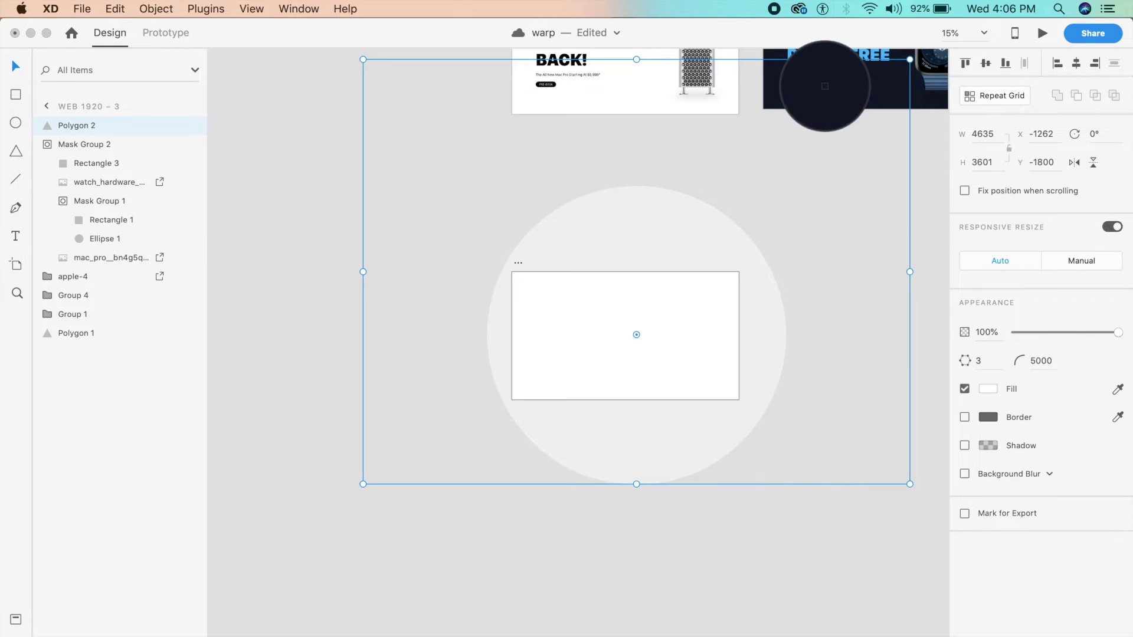
left_click(825, 86)
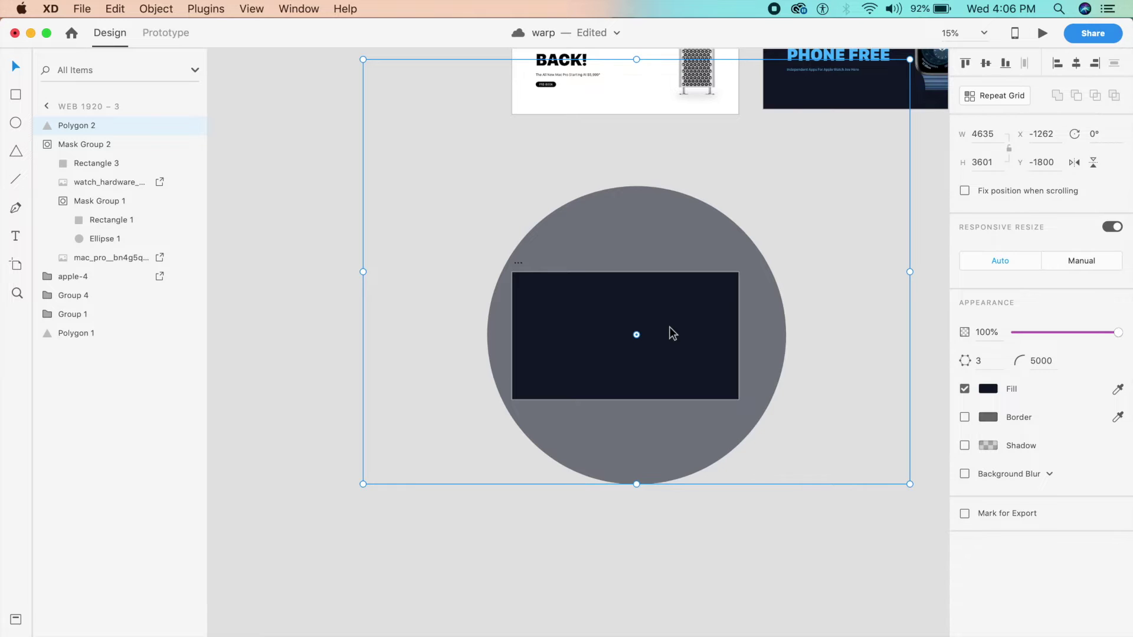
Send the navy circle backward step by step until it lies beneath the white circle, and deselect it
key("super+equal")
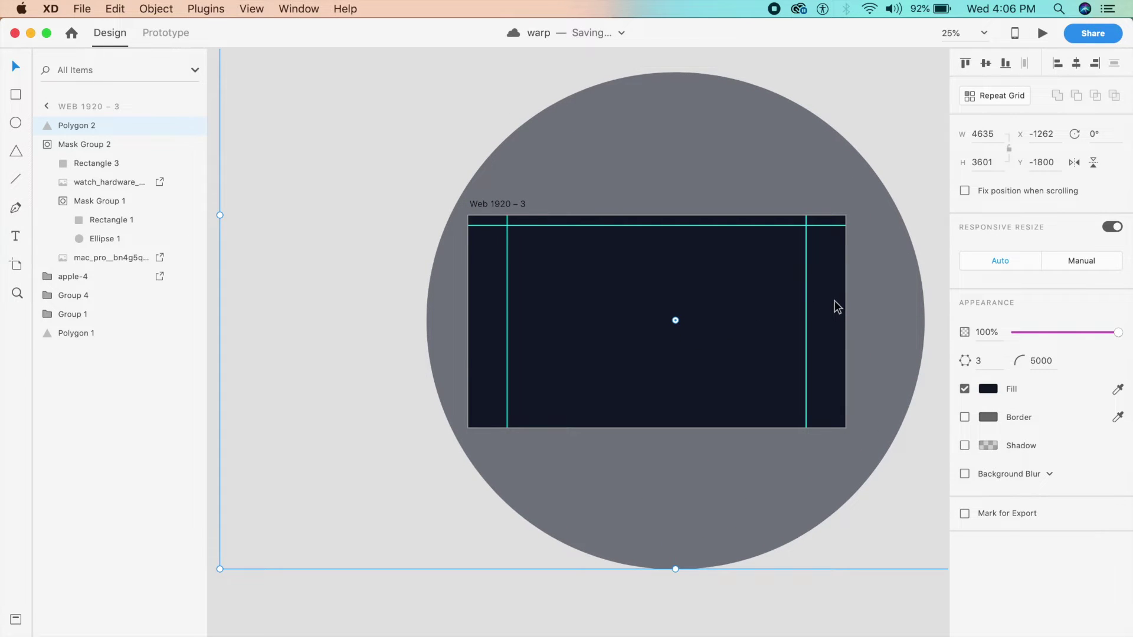
key("super+bracketleft")
key("super+bracketleft")
key("super+bracketleft")
key("super+bracketleft")
key("super+bracketleft")
key("super+bracketleft")
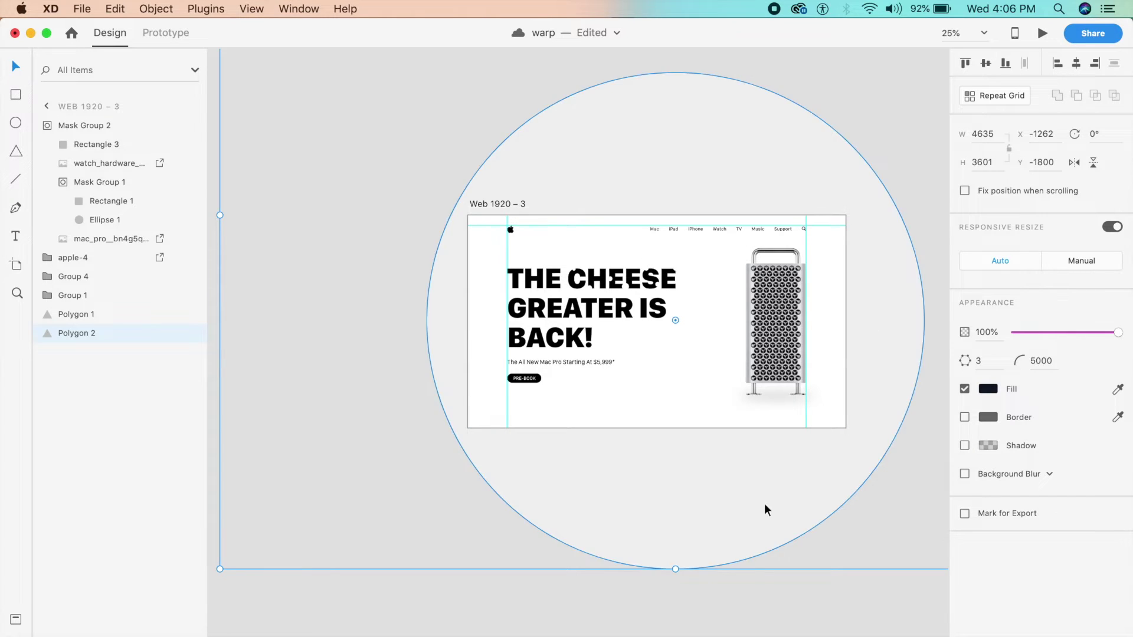
key("Delete")
Duplicate the artboard Web 1920 – 3
scroll(703, 612, "right", 2)
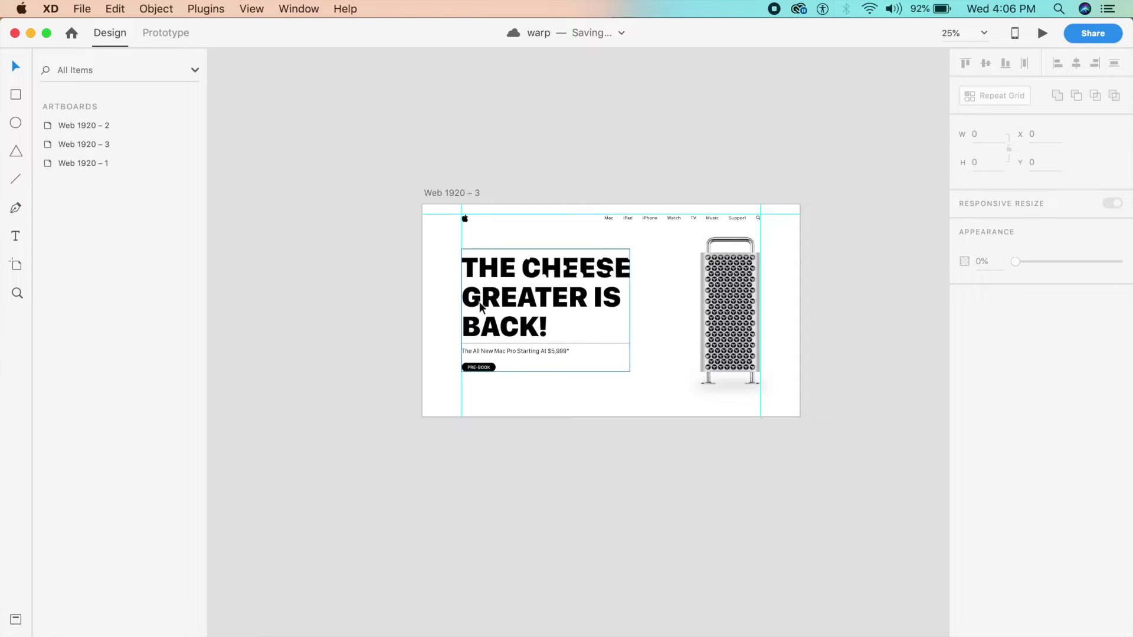
left_click(462, 192)
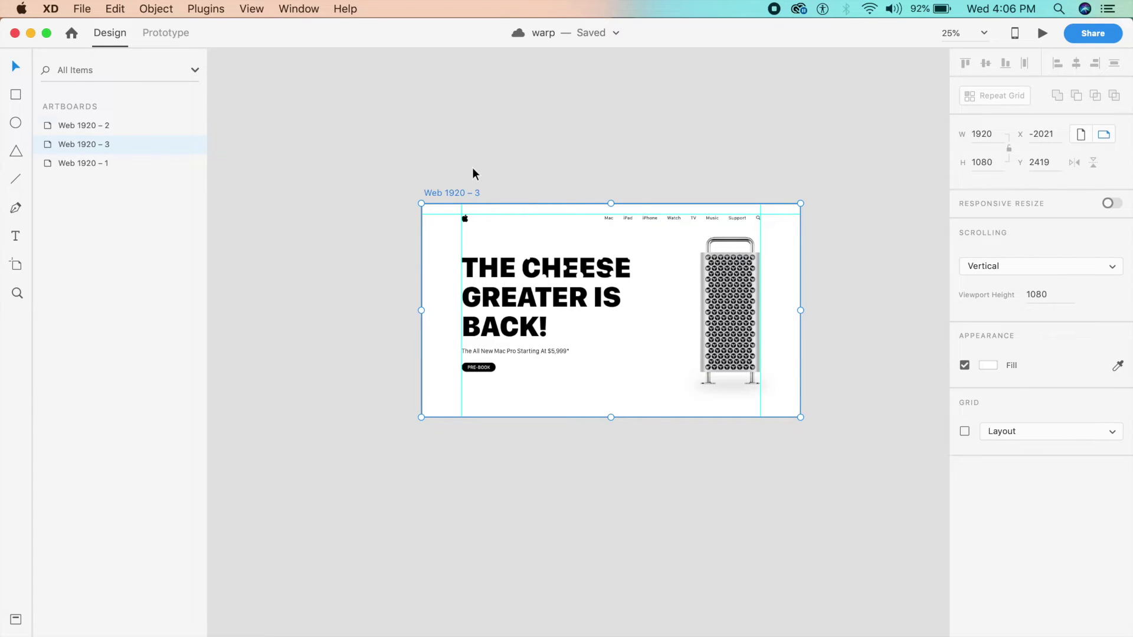
key("super+d")
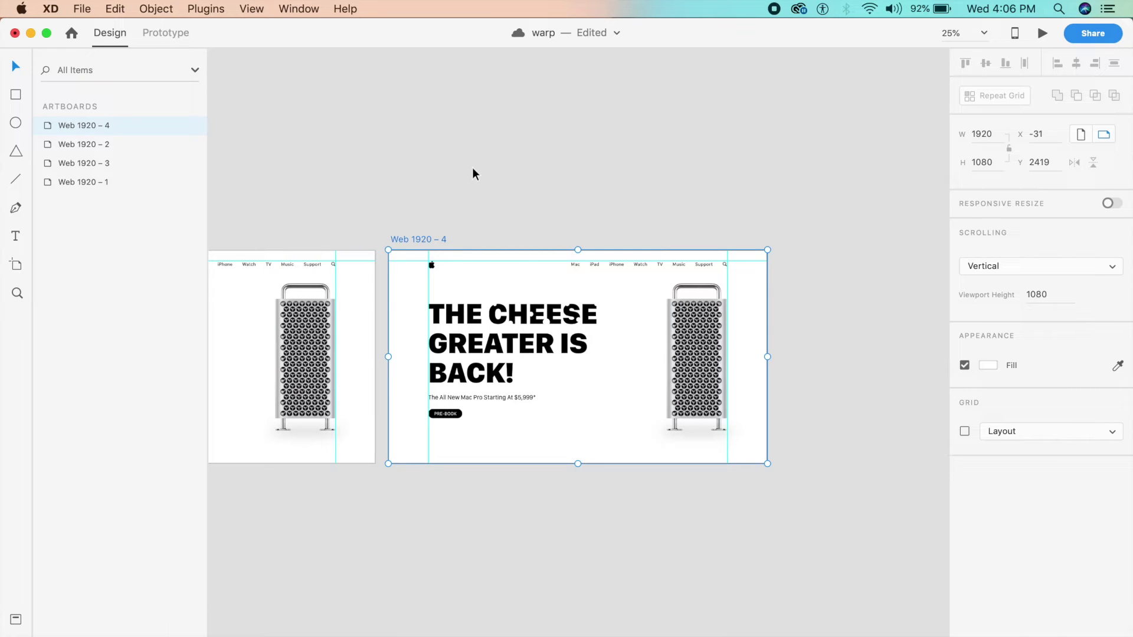
Set the Mac Pro image's opacity to 0% on the duplicated artboard and nudge the image up to Y 116
key("super+equal")
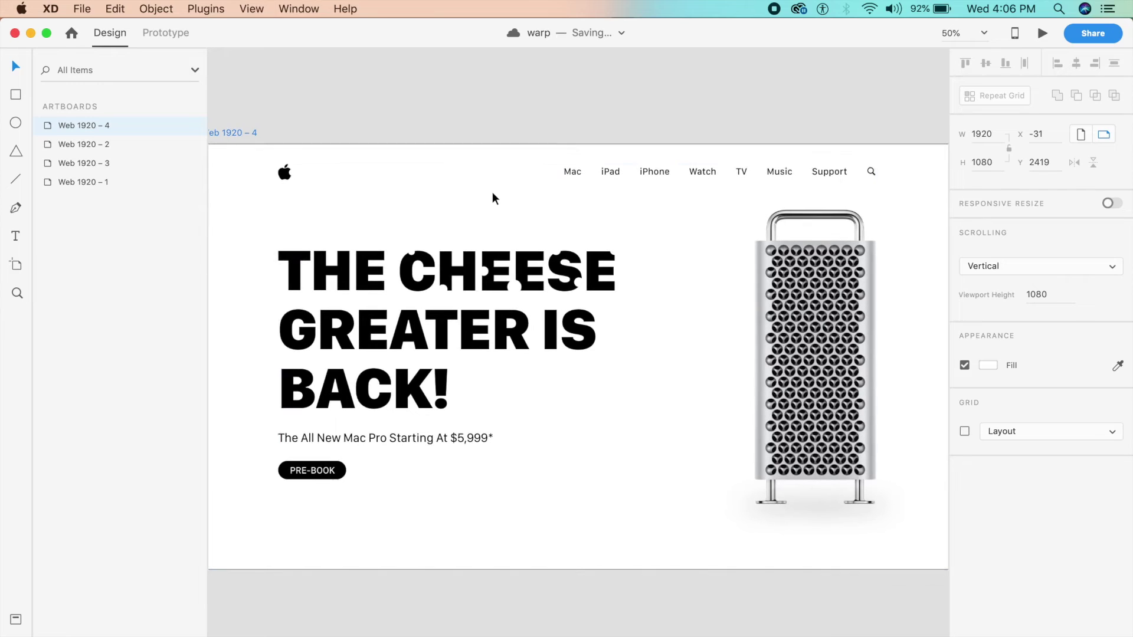
left_click(823, 347)
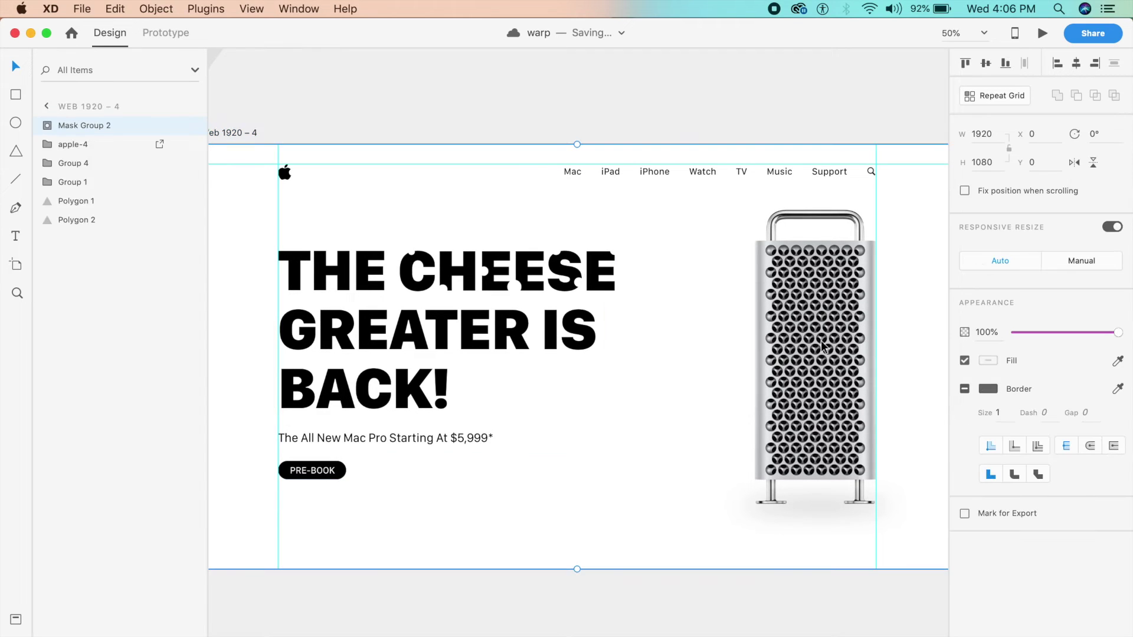
left_click(816, 348)
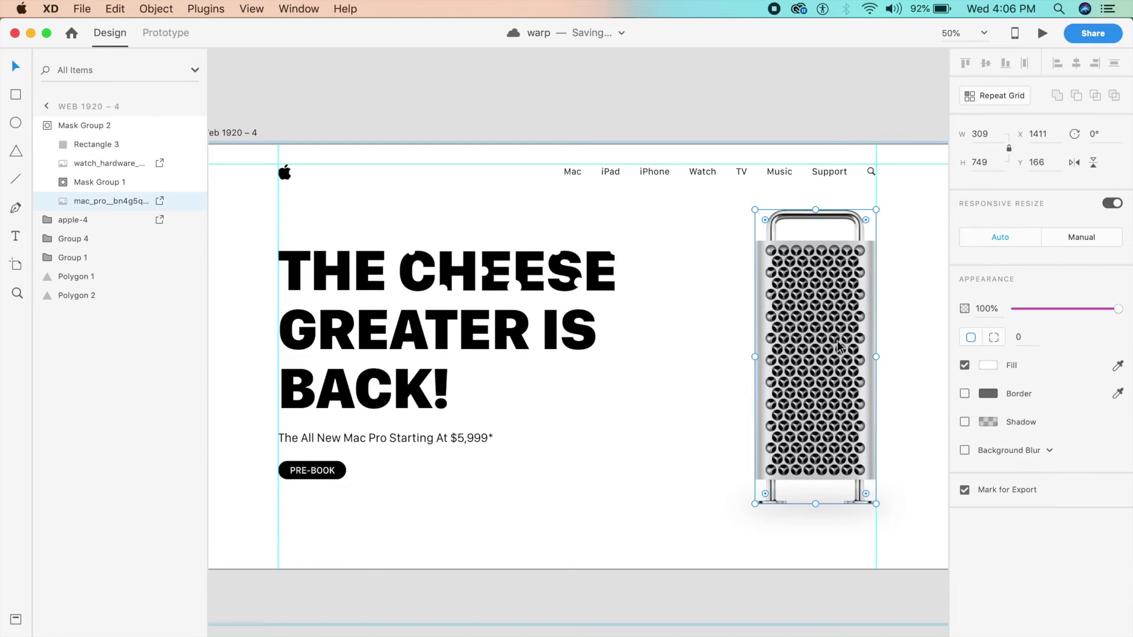
left_click_drag(1069, 315, 976, 313)
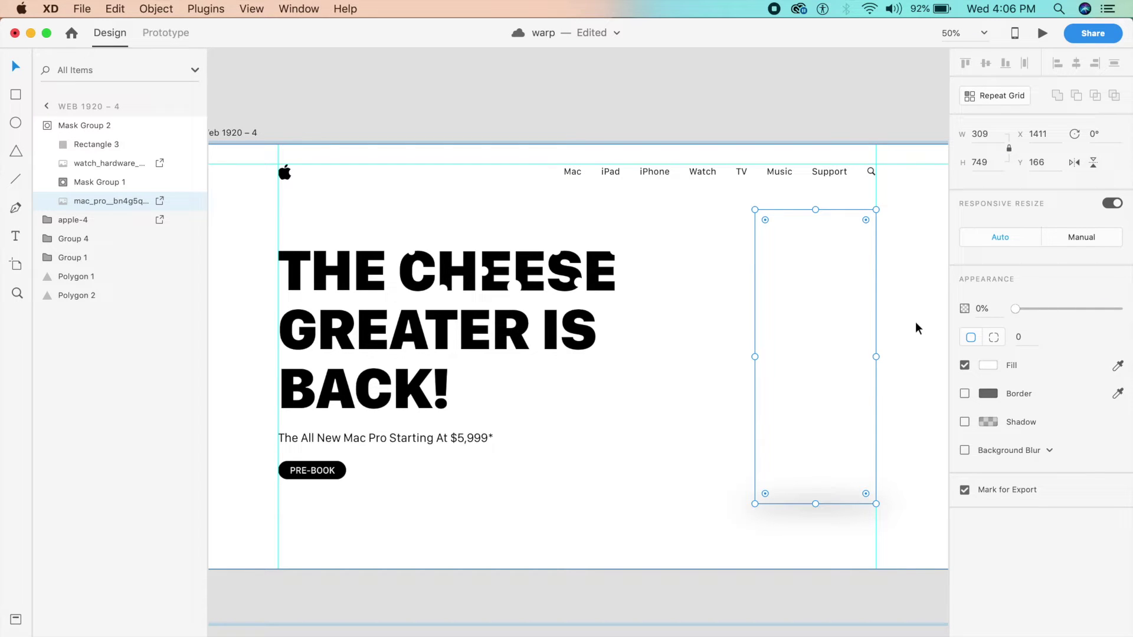
key("shift+Up")
key("shift+Up")
key("shift+Up")
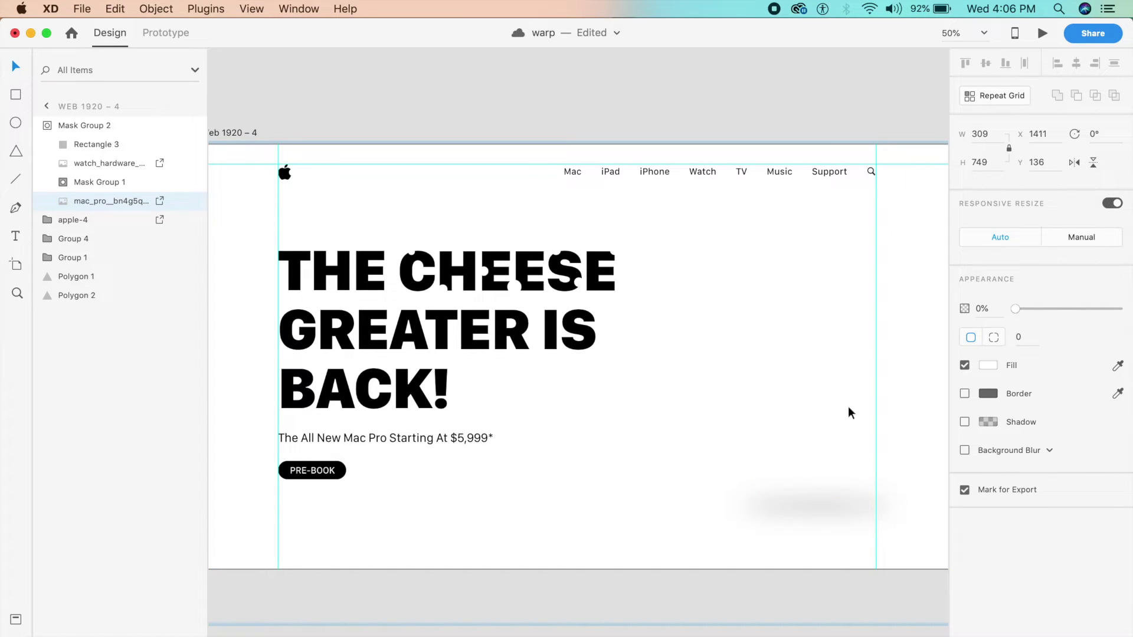
key("shift+Up")
key("shift+Up")
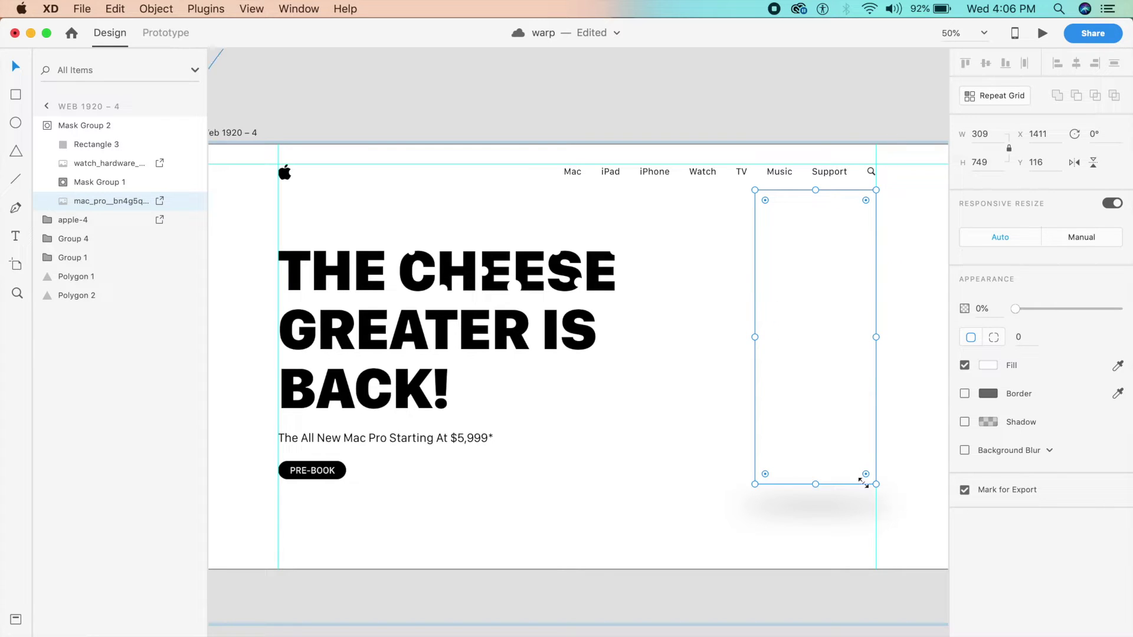
Hide the cut-out word "CHEESE" inside the headline group on Web 1920 – 4
key("super+minus")
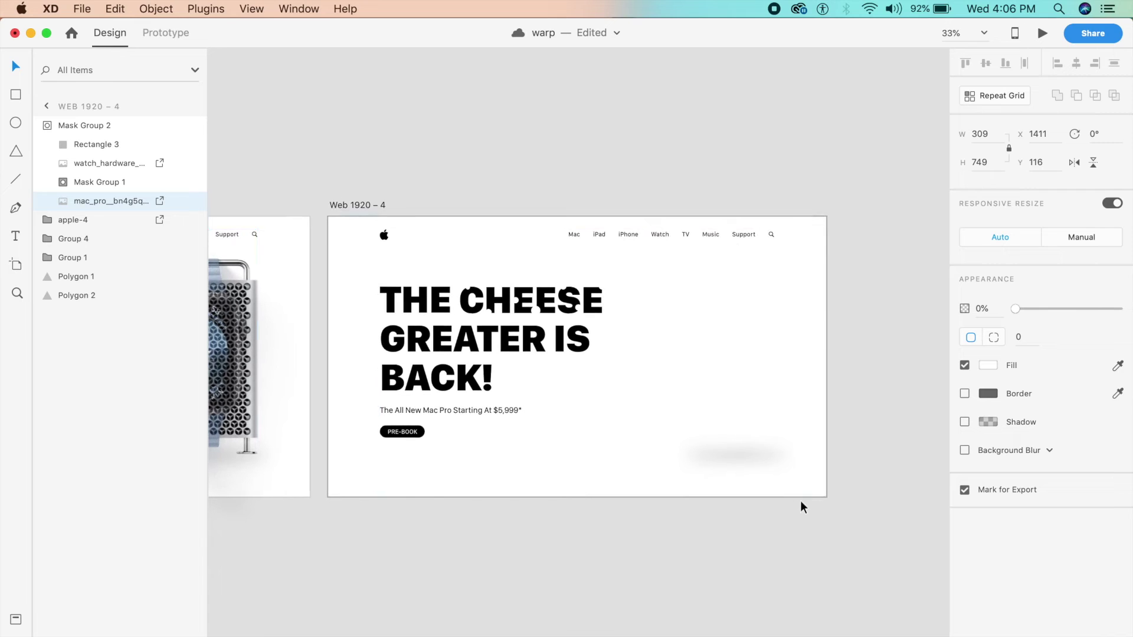
left_click(480, 320)
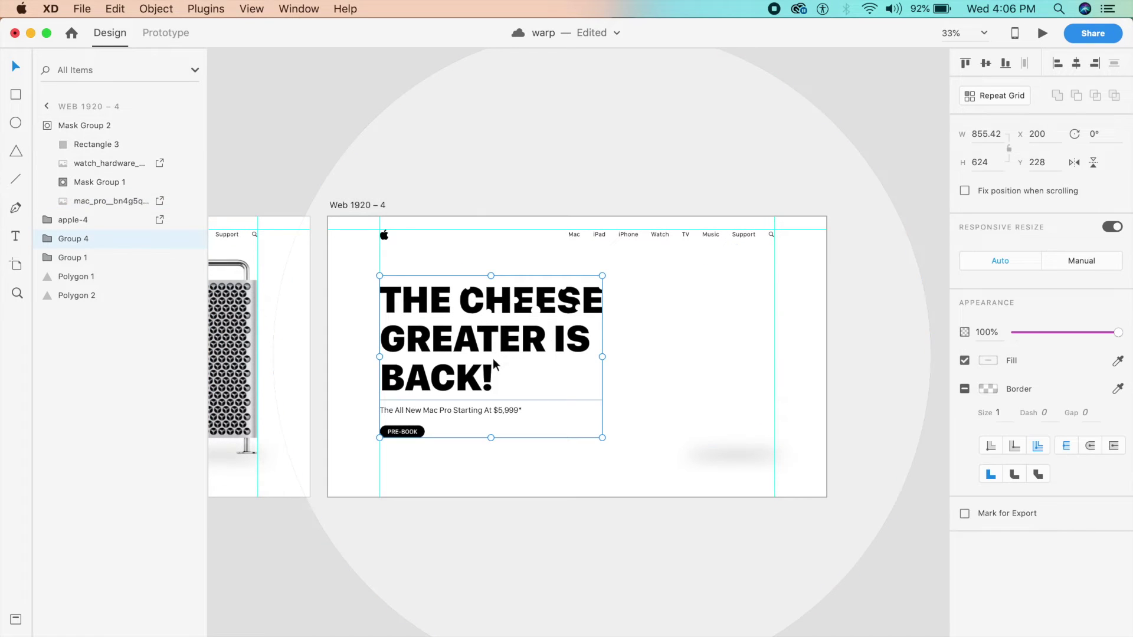
double_click(557, 307)
double_click(557, 307)
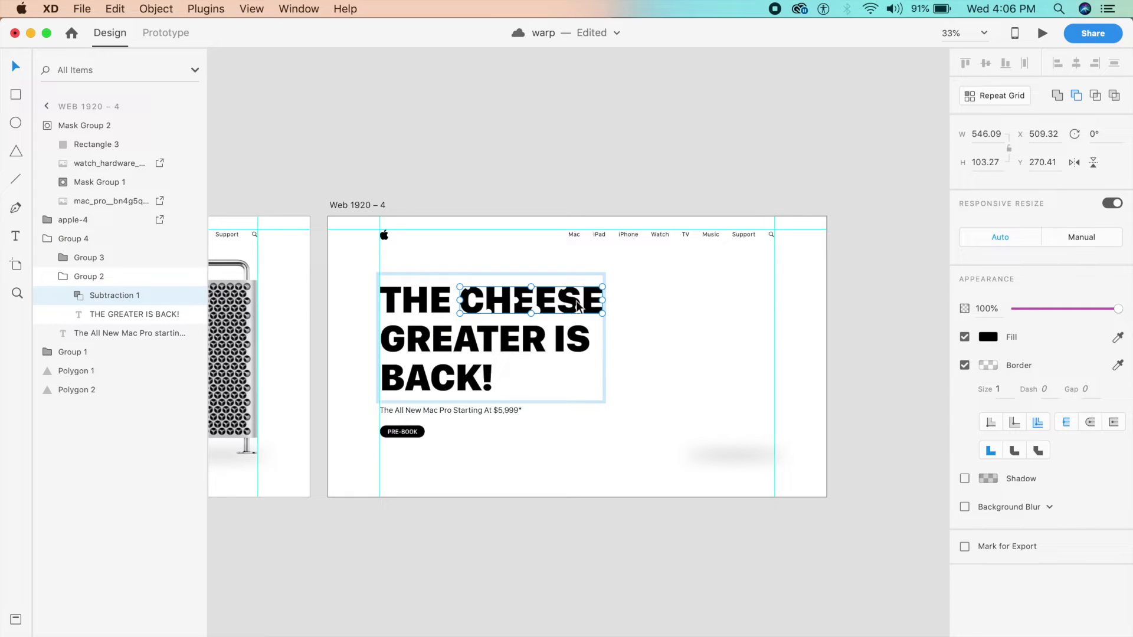
key("super+comma")
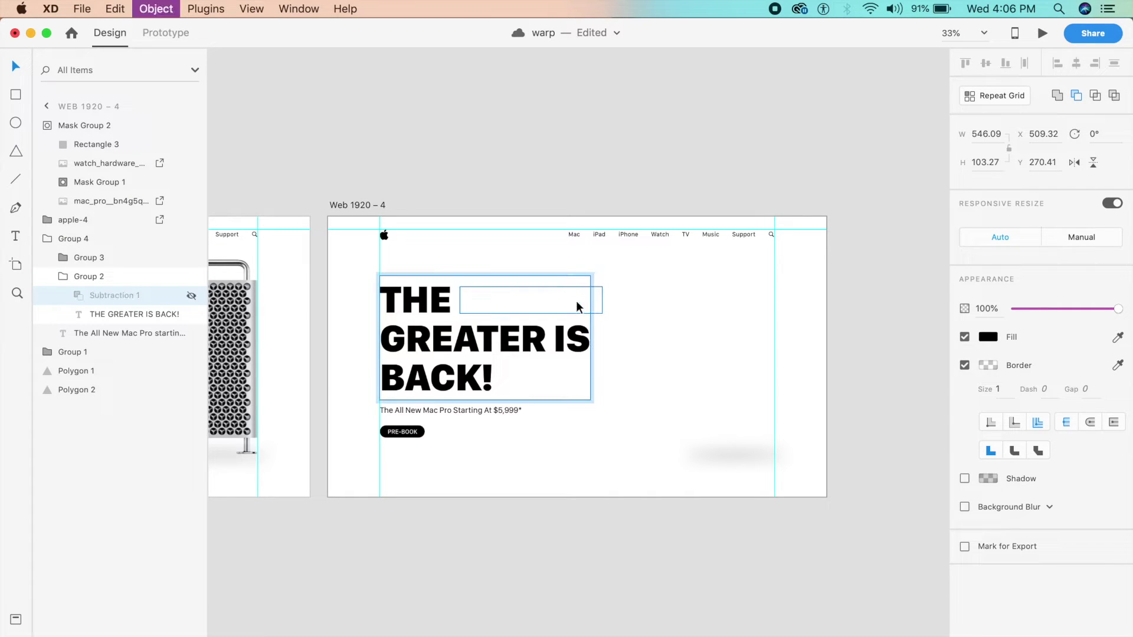
Replace the headline on Web 1920 – 4 with "WATCH OS IS FINALLY FREE", broken over three lines after "OS" and "FINALLY"
key("super+equal")
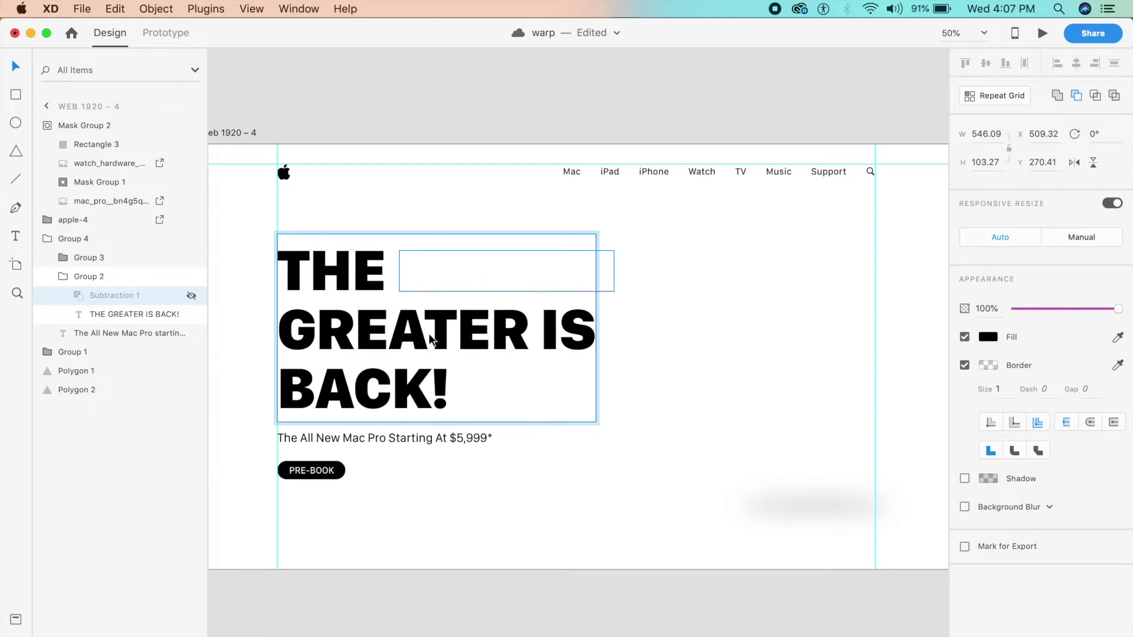
double_click(429, 335)
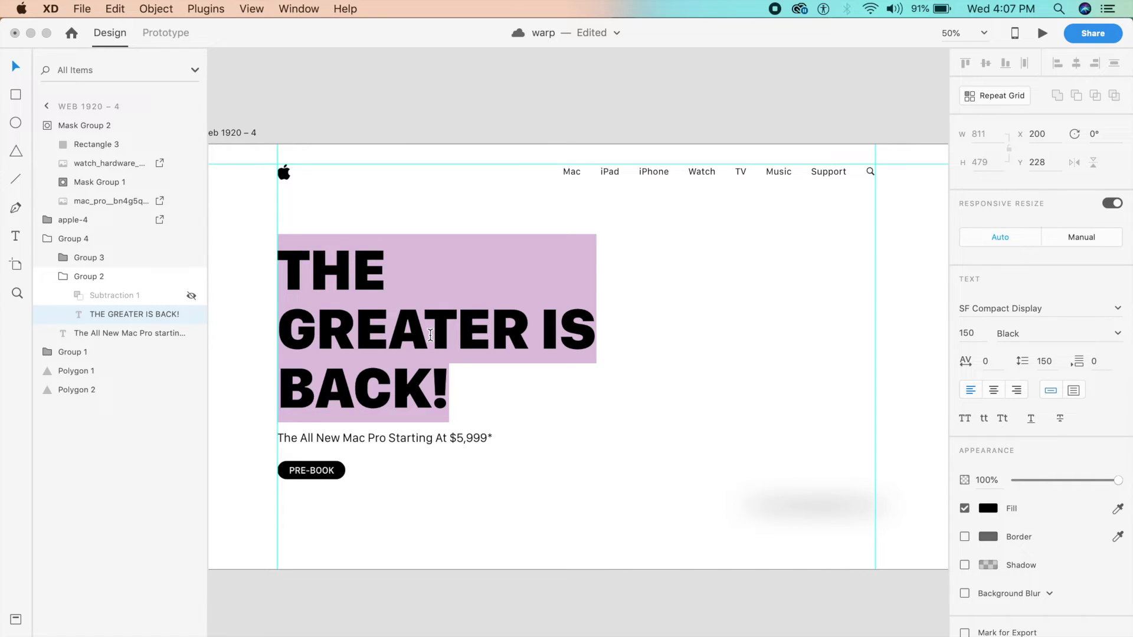
type("WATCH OS")
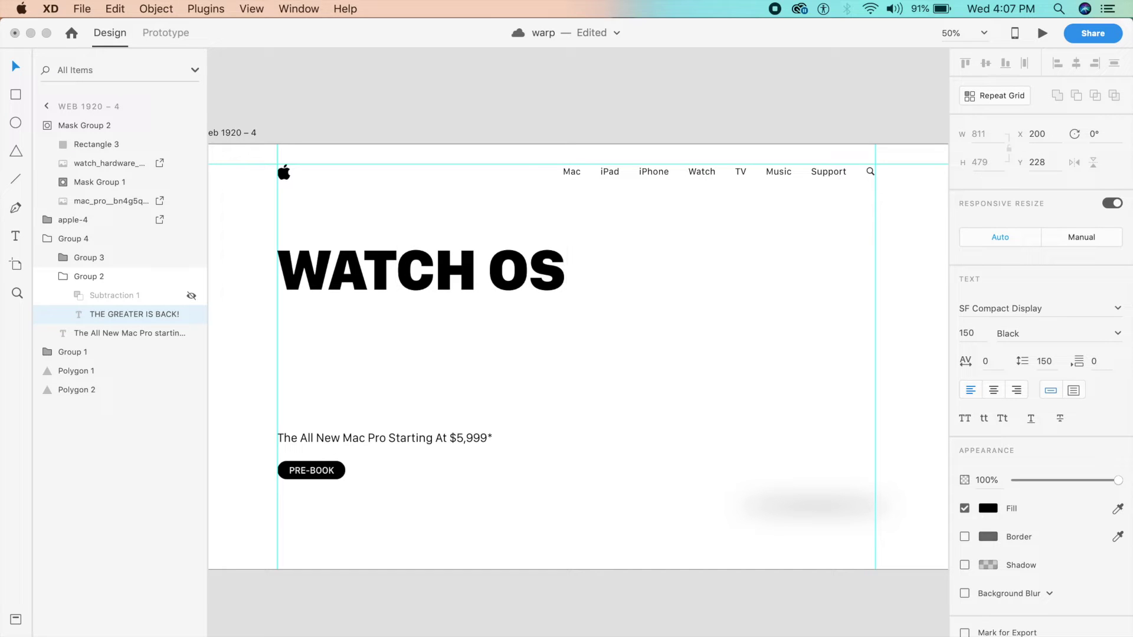
key("Return")
type("IS FINALLY")
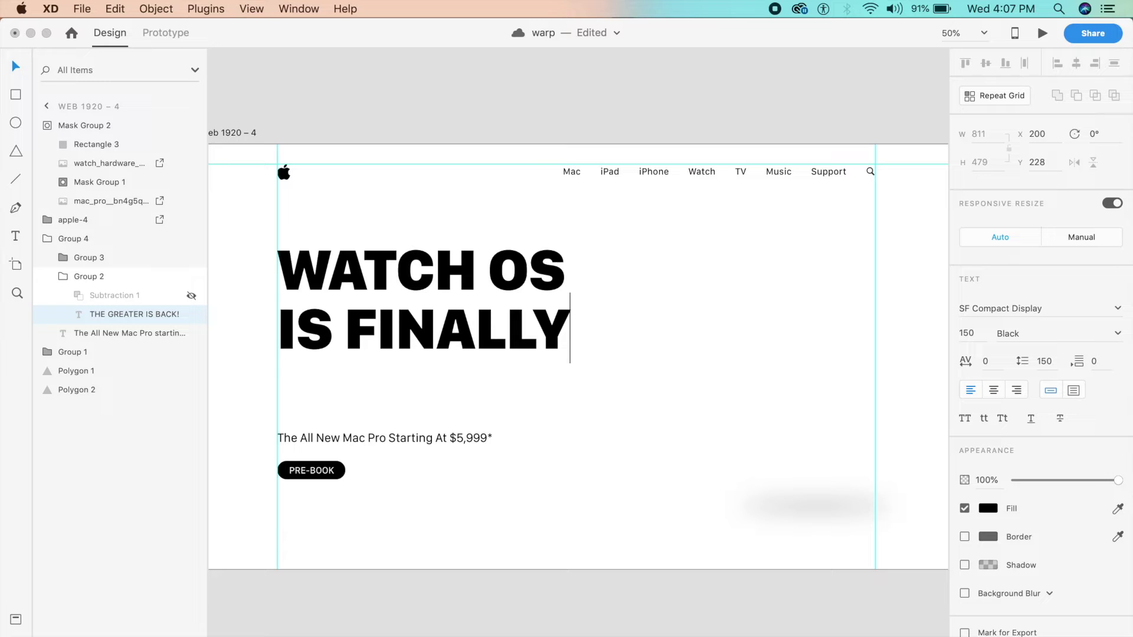
key("Return")
type("FREE")
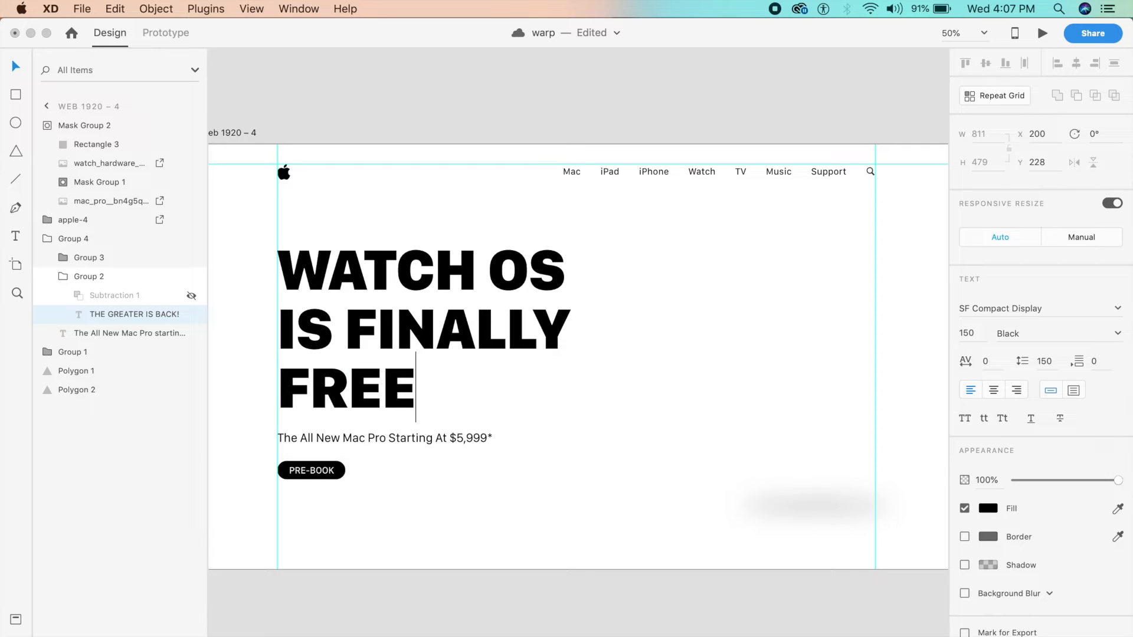
key("Escape")
Change the line beneath the headline to "Independent Apps For Apple Watch"
double_click(414, 437)
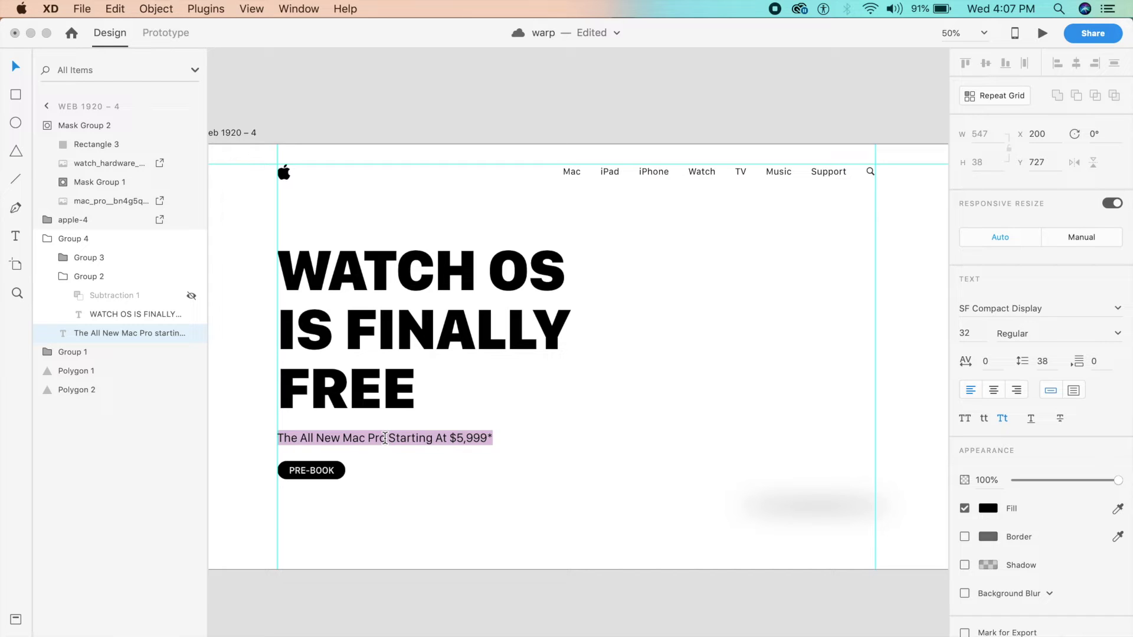
type("I")
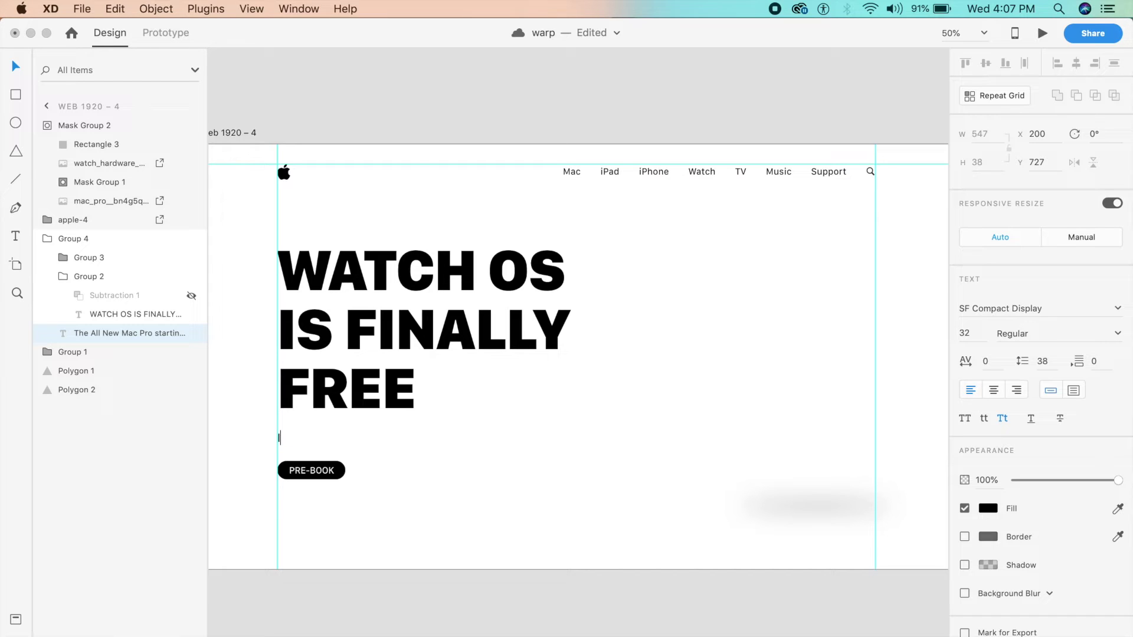
type("ndependent P")
key("BackSpace")
type("Apps For")
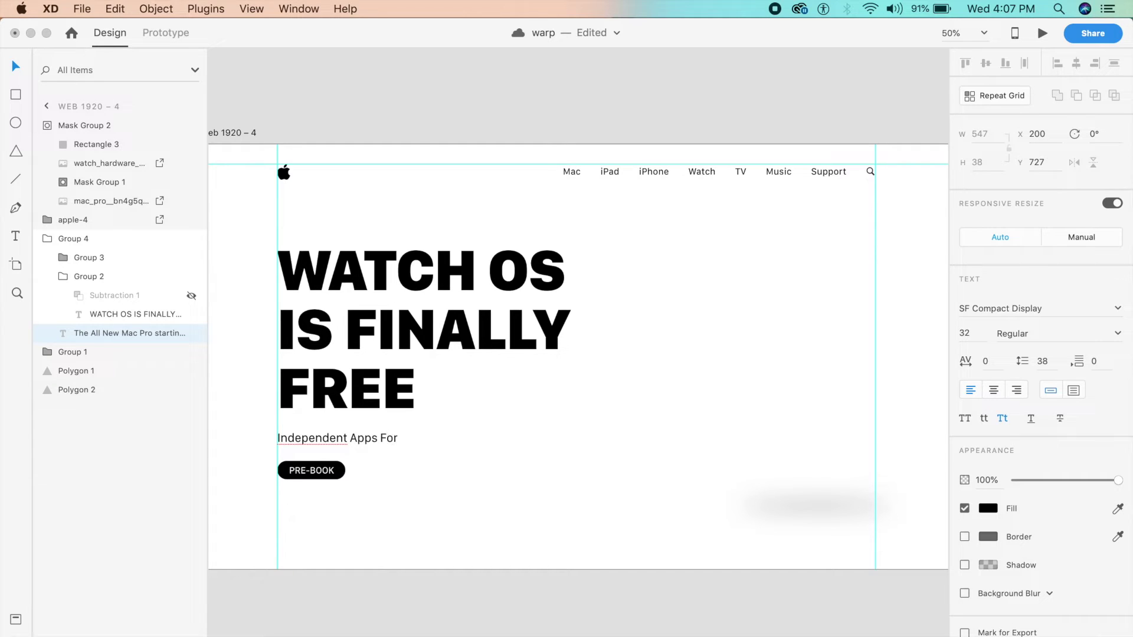
type(" Apple Watch")
Hide the PRE-BOOK button group on Web 1920 – 4
left_click(313, 470)
double_click(311, 469)
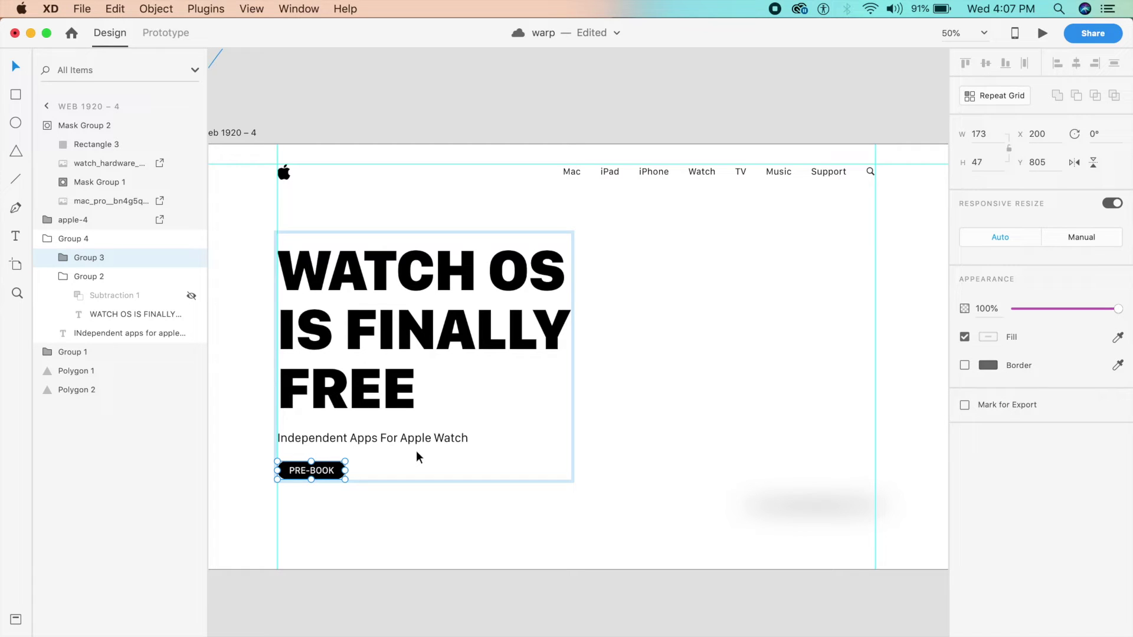
key("super+semicolon")
left_click(320, 472)
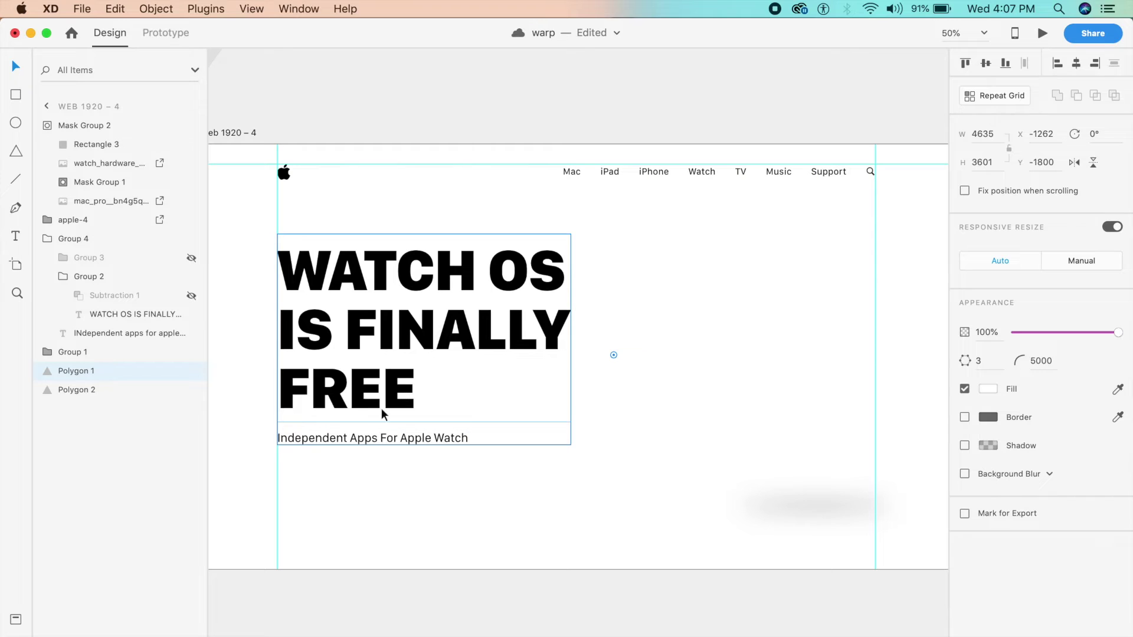
Recolour the headline text group on Web 1920 – 4 with the light blue sampled from the Web 1920 – 2 headline
left_click(461, 312)
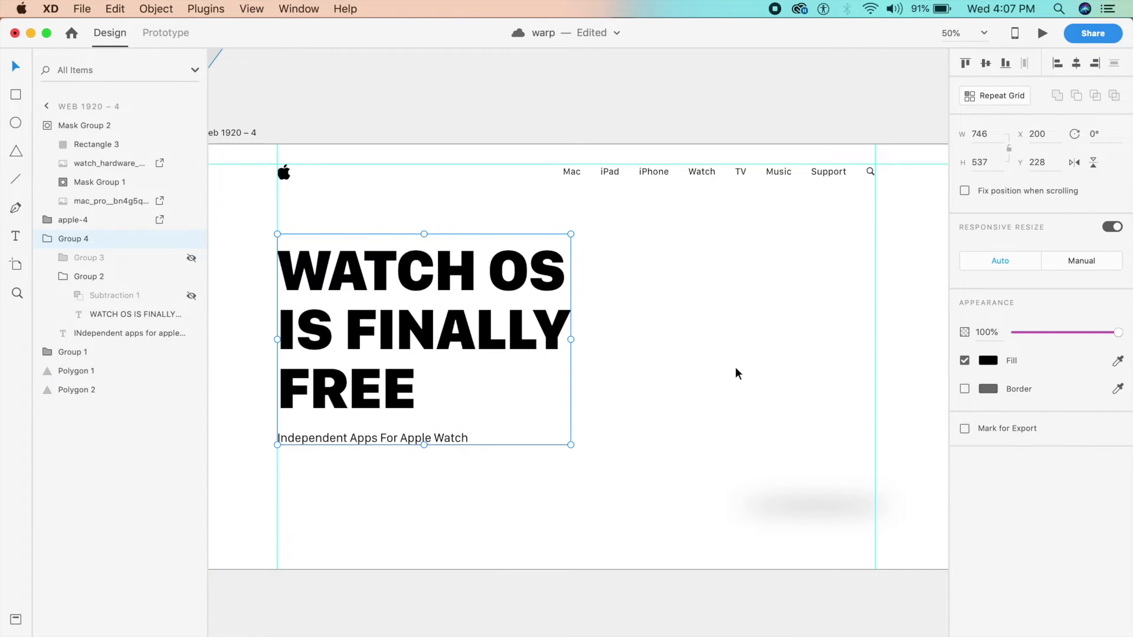
scroll(735, 373, "up", 10)
key("super+0")
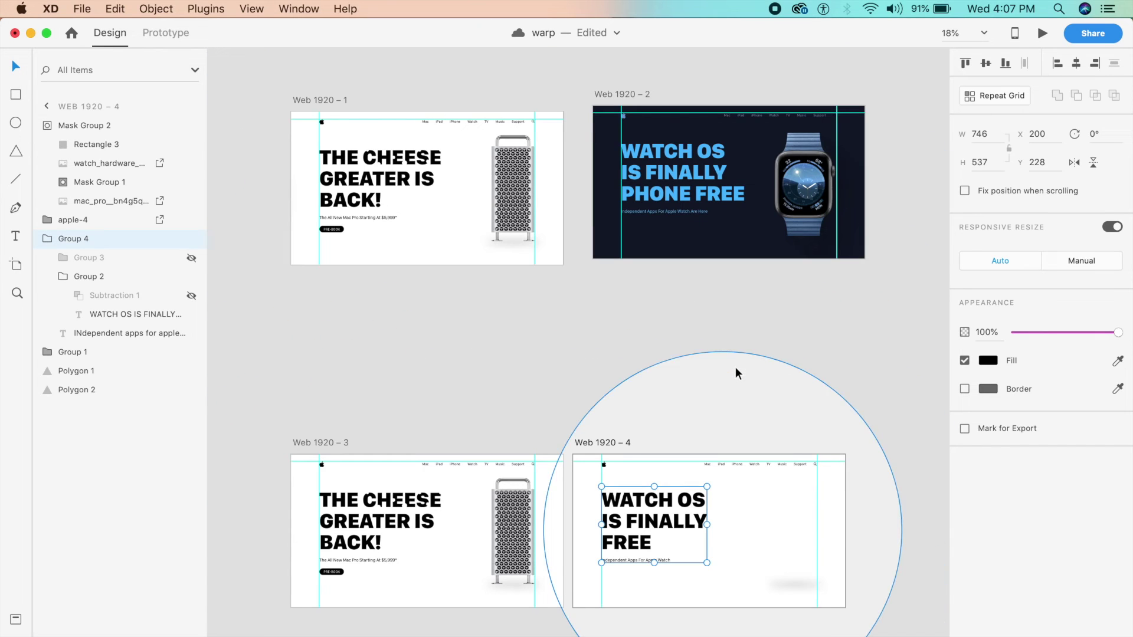
left_click(1117, 361)
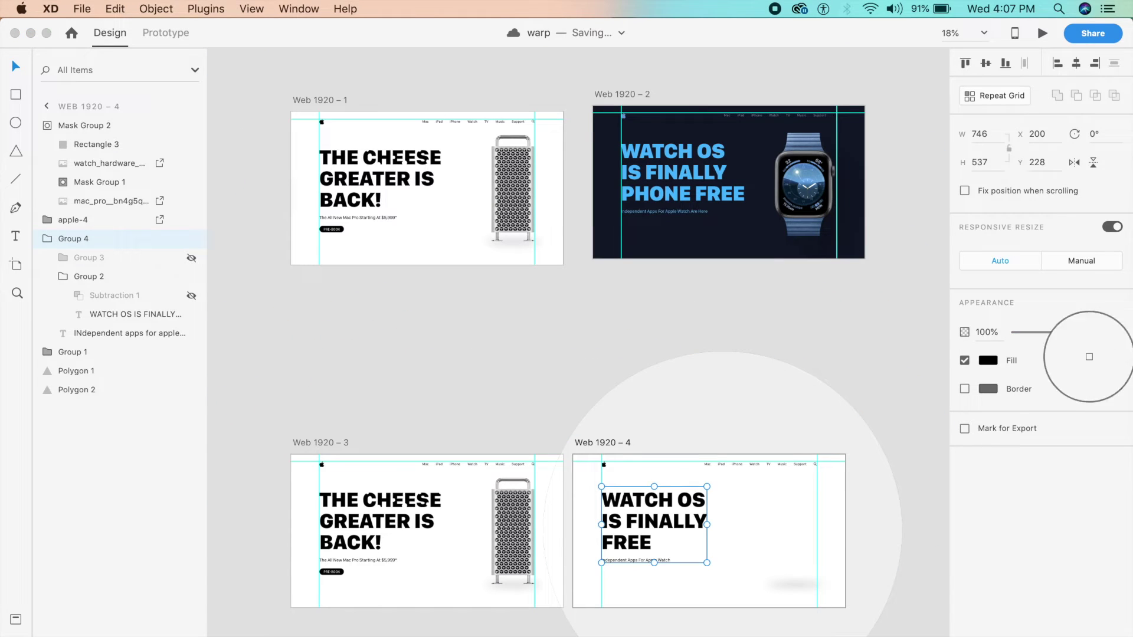
left_click(700, 151)
left_click(746, 380)
Move the Apple Watch image onto Web 1920 – 4 beside the headline, at X 1270, Y 143, and deselect it
key("super+equal")
key("super+equal")
scroll(746, 378, "down", 4)
scroll(745, 378, "right", 6)
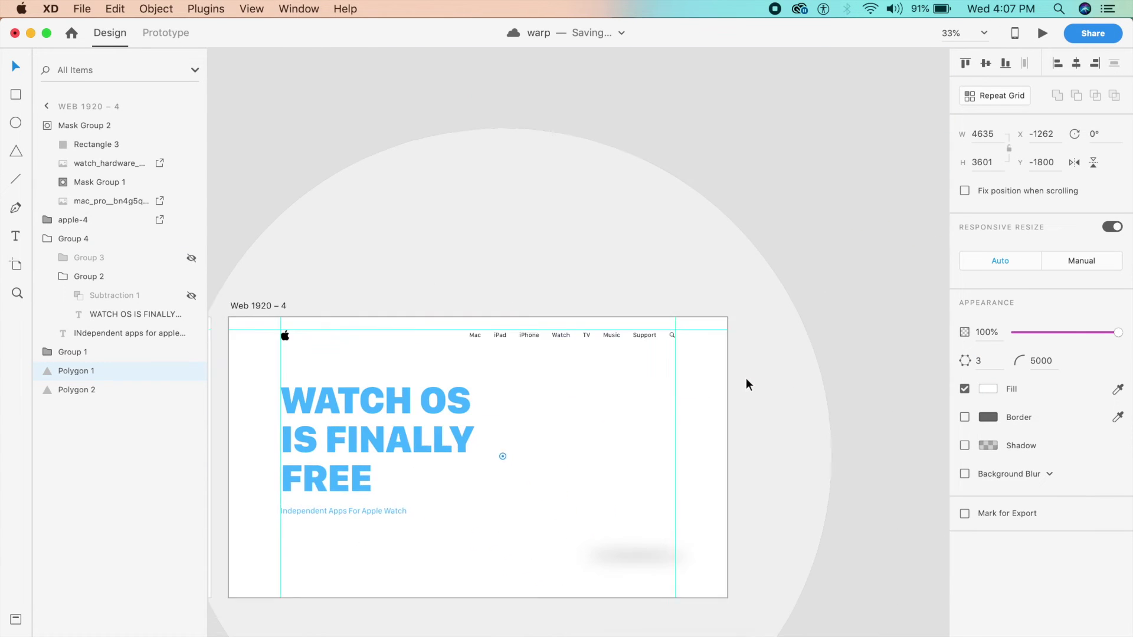
scroll(746, 377, "left", 3)
left_click(493, 325)
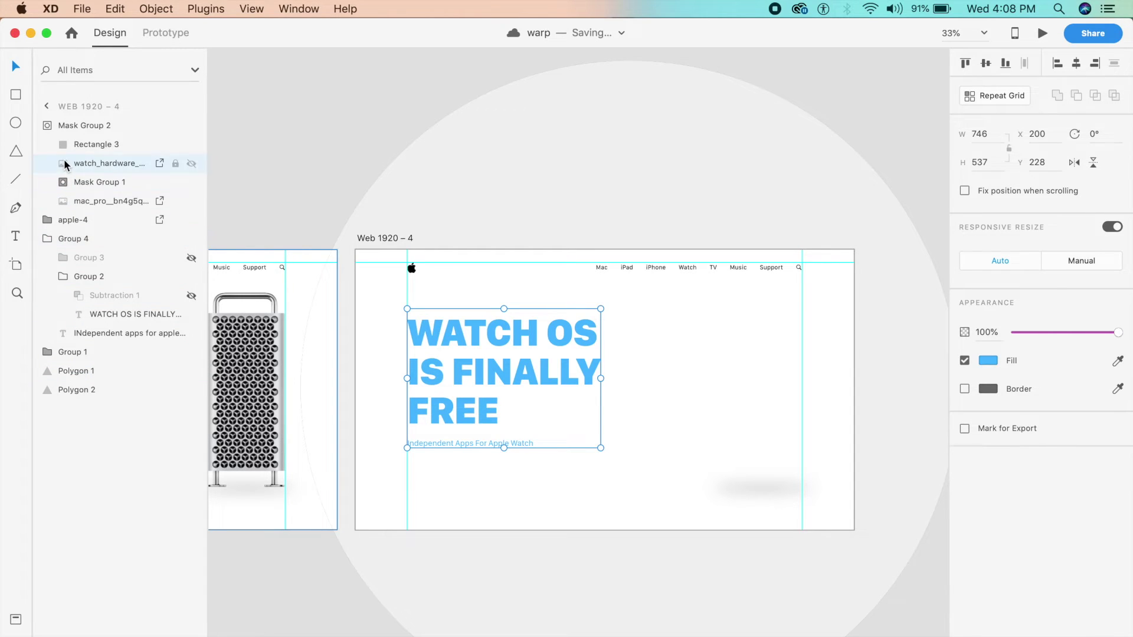
left_click(65, 164)
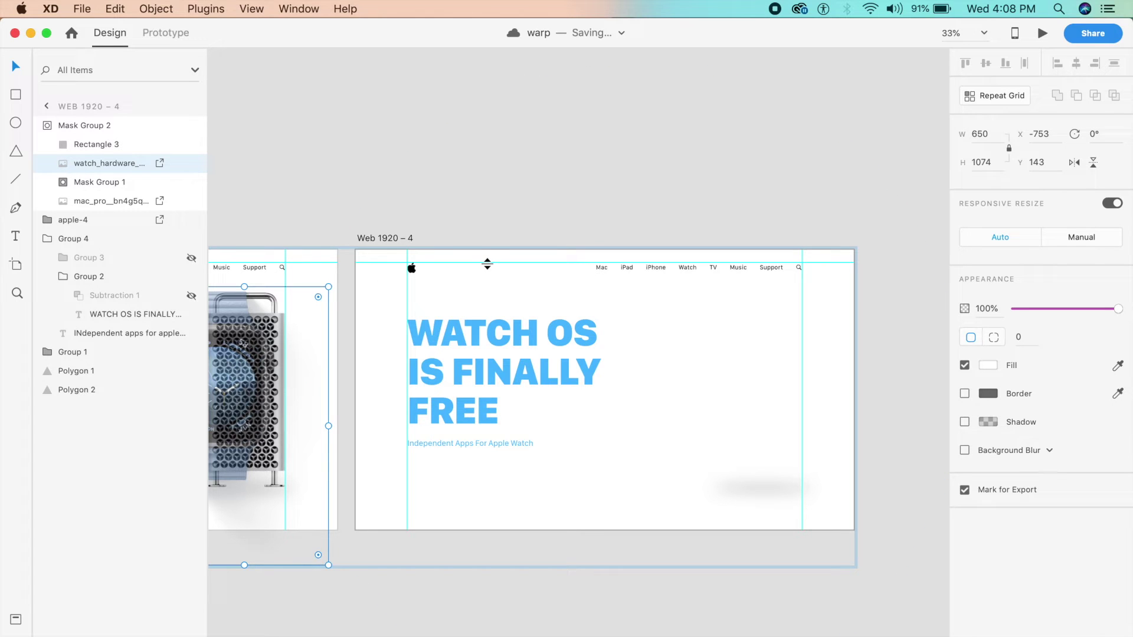
key("shift+Right")
key("shift+Right")
key("shift+Right")
key("shift+Right")
key("shift+Right")
key("shift+Right")
key("shift+Right")
key("shift+Right")
key("shift+Right")
key("shift+Right")
key("shift+Right")
key("shift+Right")
key("shift+Right")
key("shift+Right")
key("shift+Right")
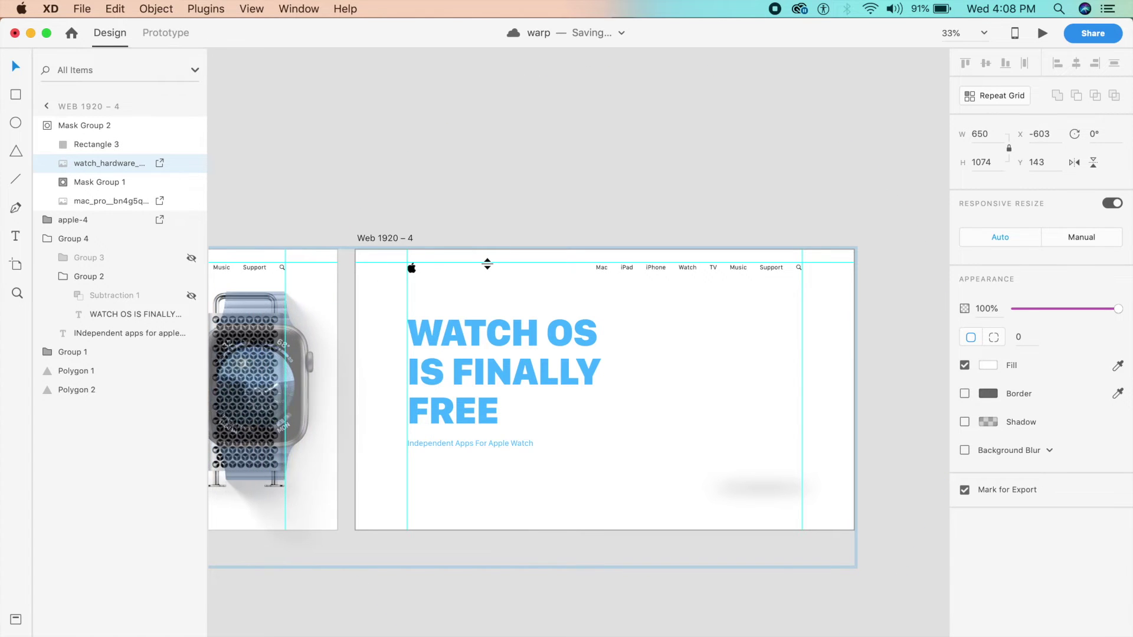
key("shift+Right")
key("shift+Right")
key("shift+Right")
key("shift+Right")
key("shift+Right")
key("shift+Right")
key("shift+Right")
key("shift+Right")
key("shift+Right")
key("shift+Right")
key("shift+Right")
key("shift+Right")
key("shift+Right")
key("shift+Right")
key("shift+Right")
key("shift+Right")
key("shift+Right")
key("shift+Right")
key("shift+Right")
key("shift+Right")
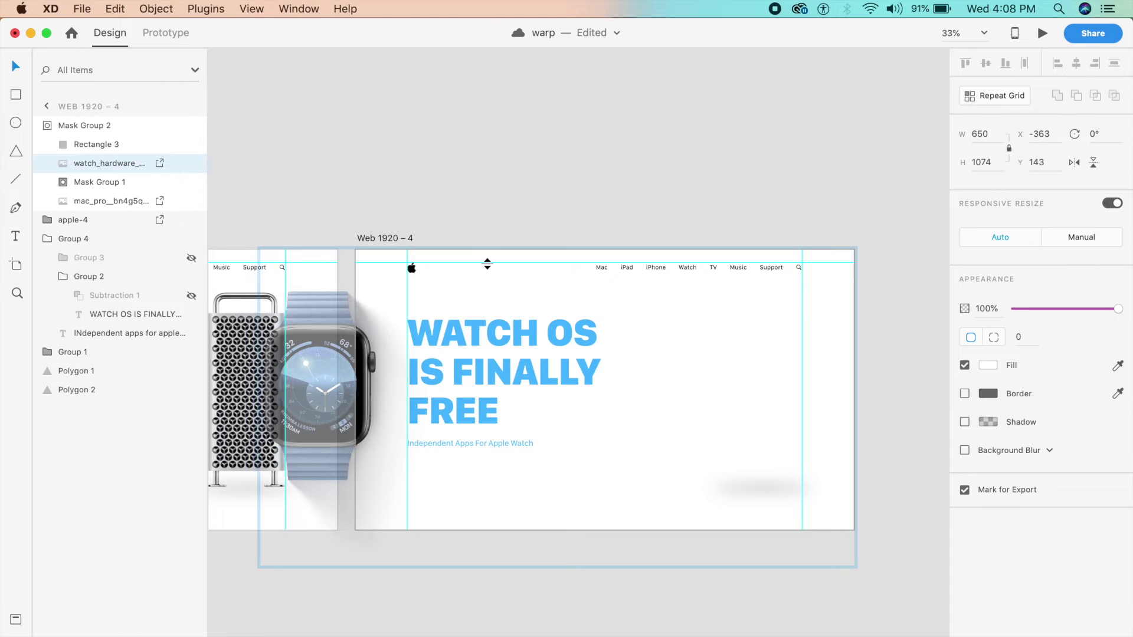
left_click_drag(379, 352, 788, 361)
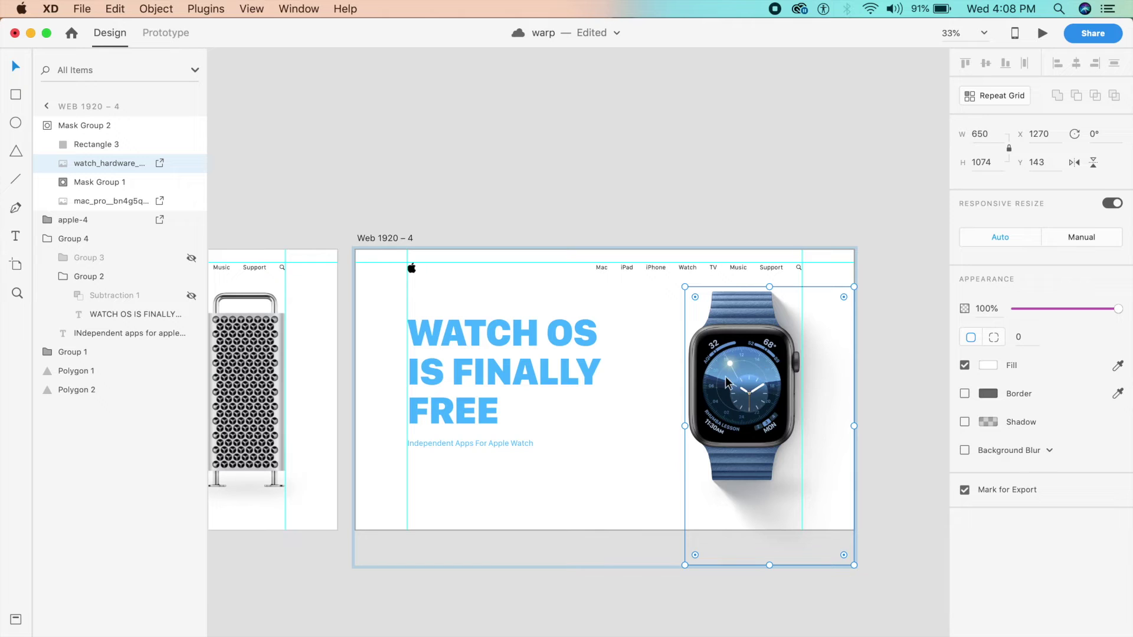
left_click(675, 495)
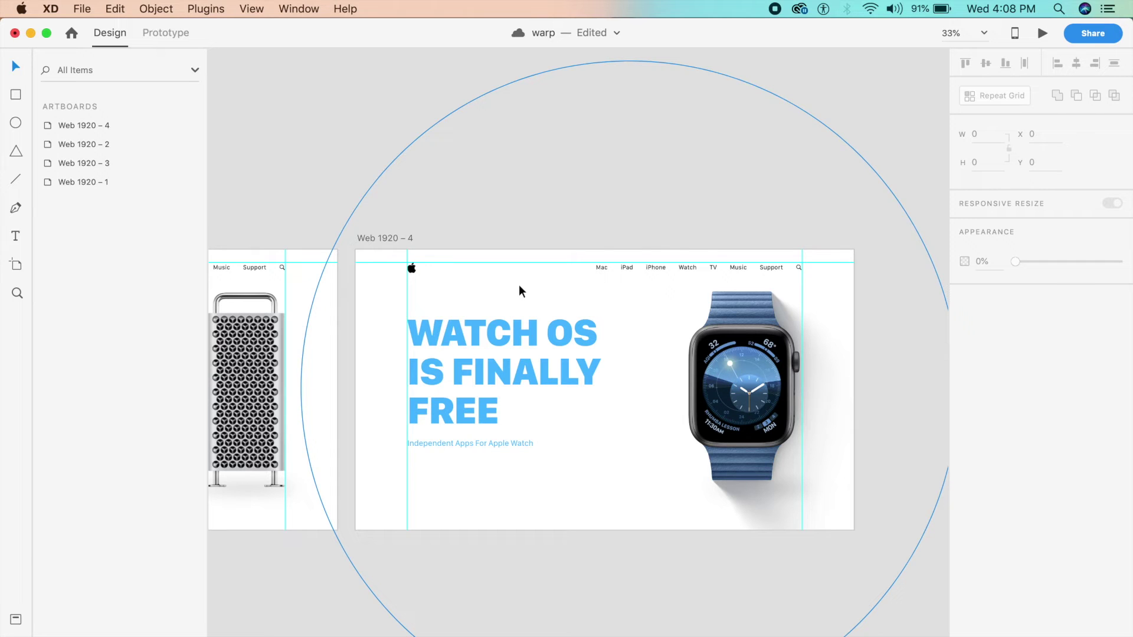
Inspect the two closely spaced anchor points on the white circle path of Web 1920 – 3, and leave path editing
key("super+equal")
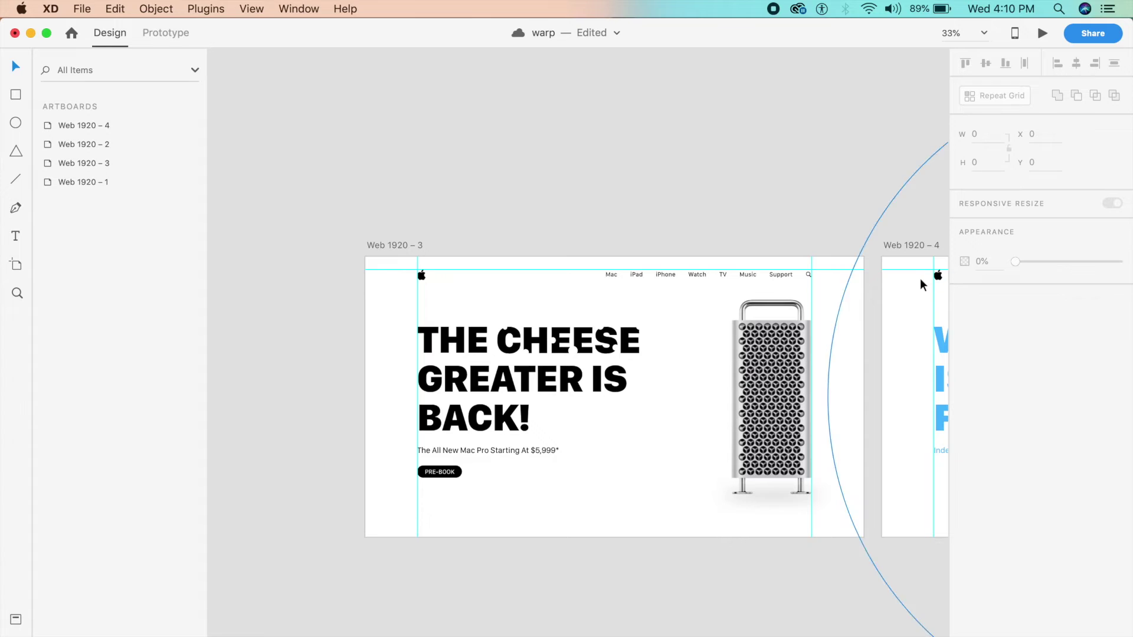
double_click(409, 294)
left_click(363, 219)
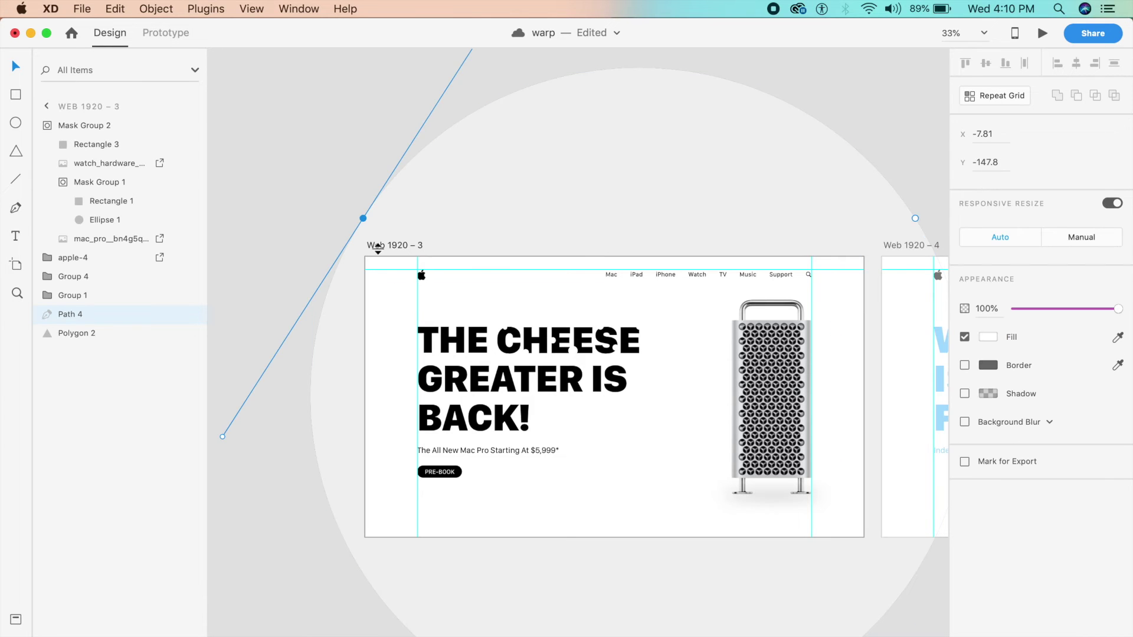
left_click(361, 222)
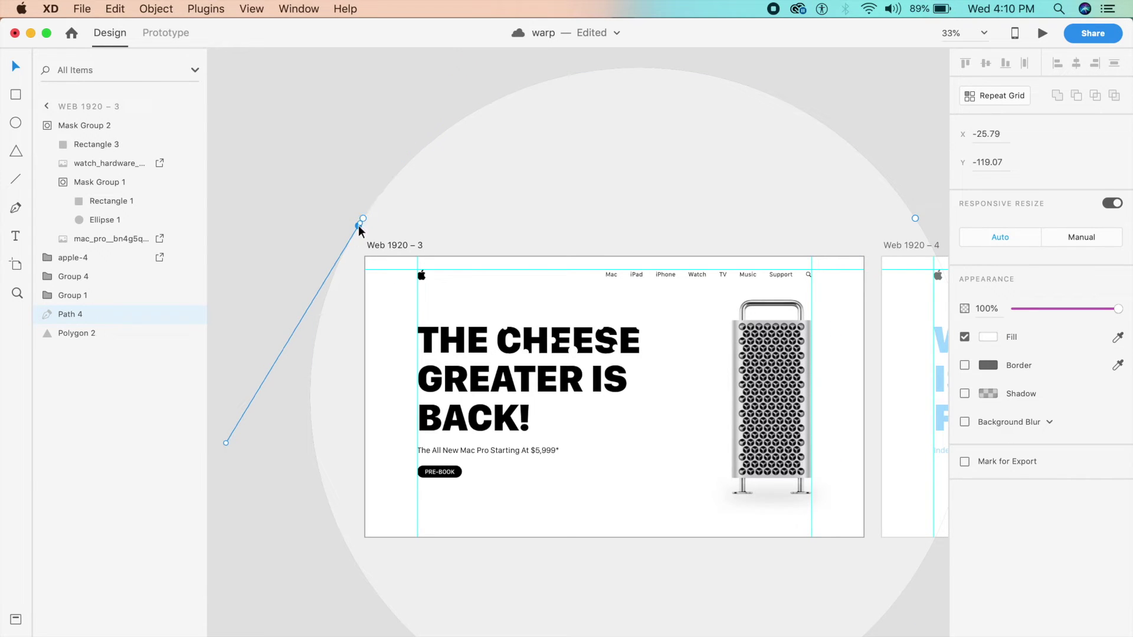
left_click(358, 224)
left_click(871, 142)
Replace the white circle path on Web 1920 – 4 with a copy of the white circle from Web 1920 – 3
scroll(870, 137, "right", 5)
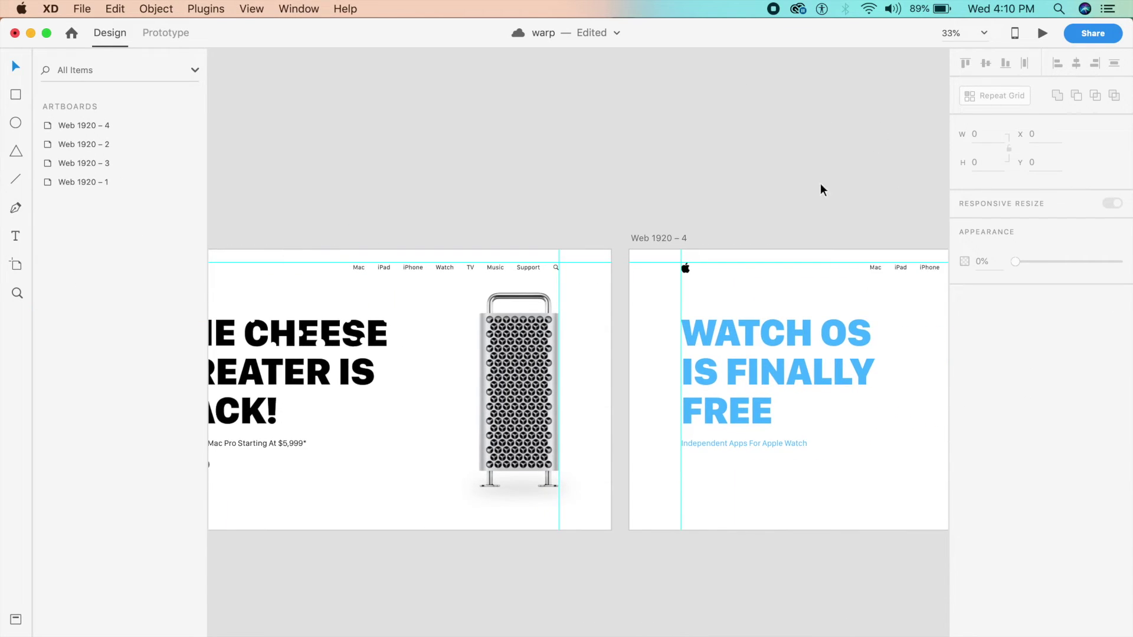
left_click(715, 284)
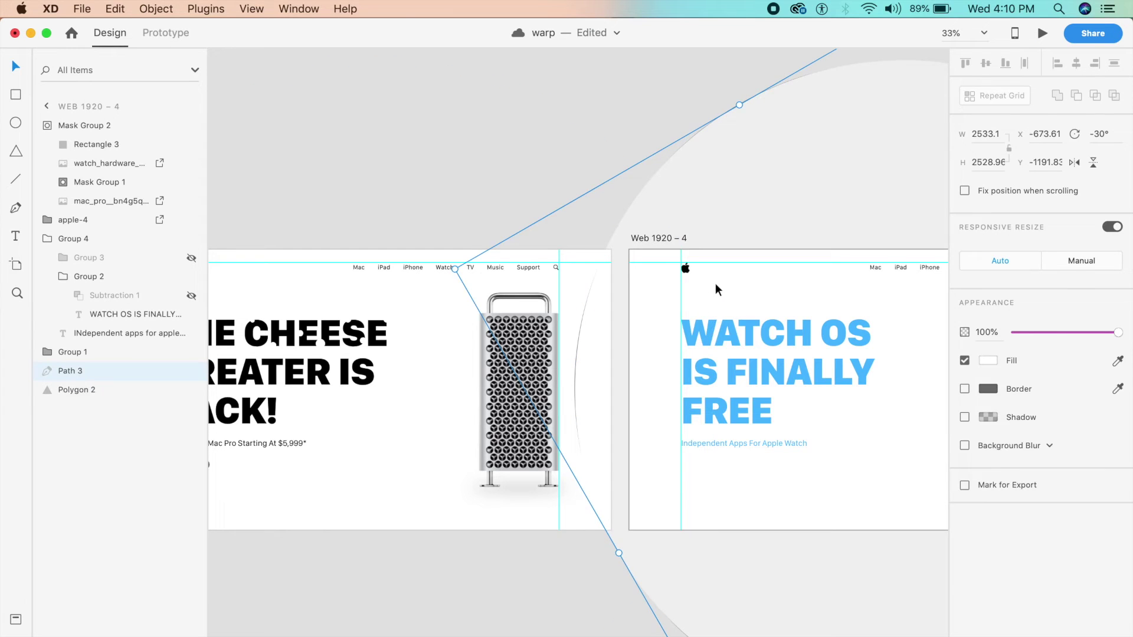
left_click(581, 339)
left_click(452, 346)
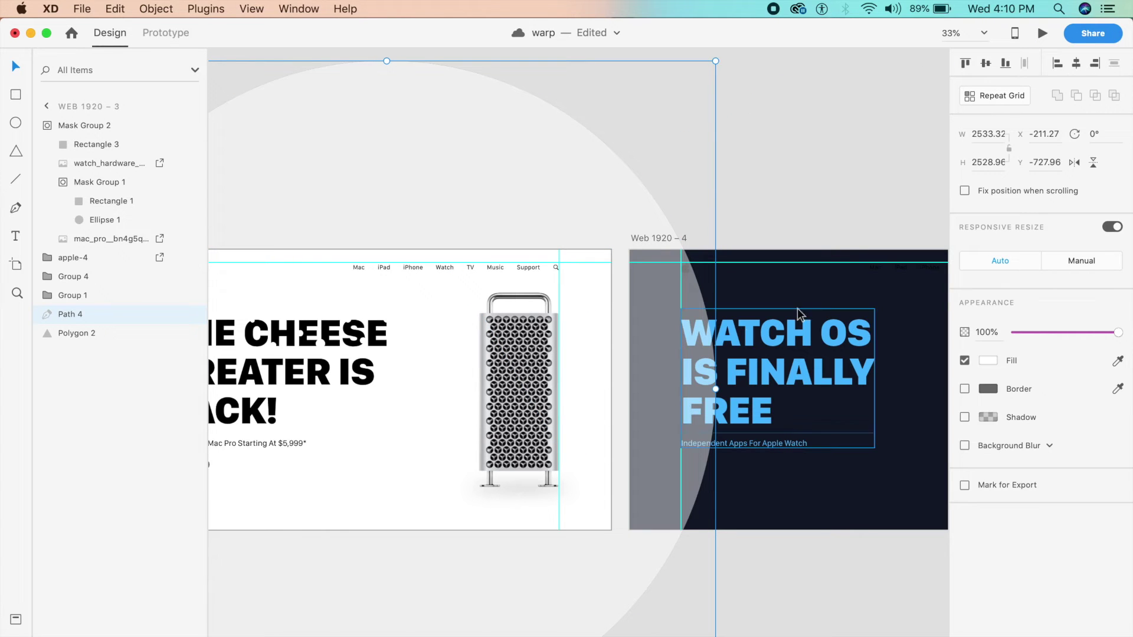
key("super+z")
key("super+z")
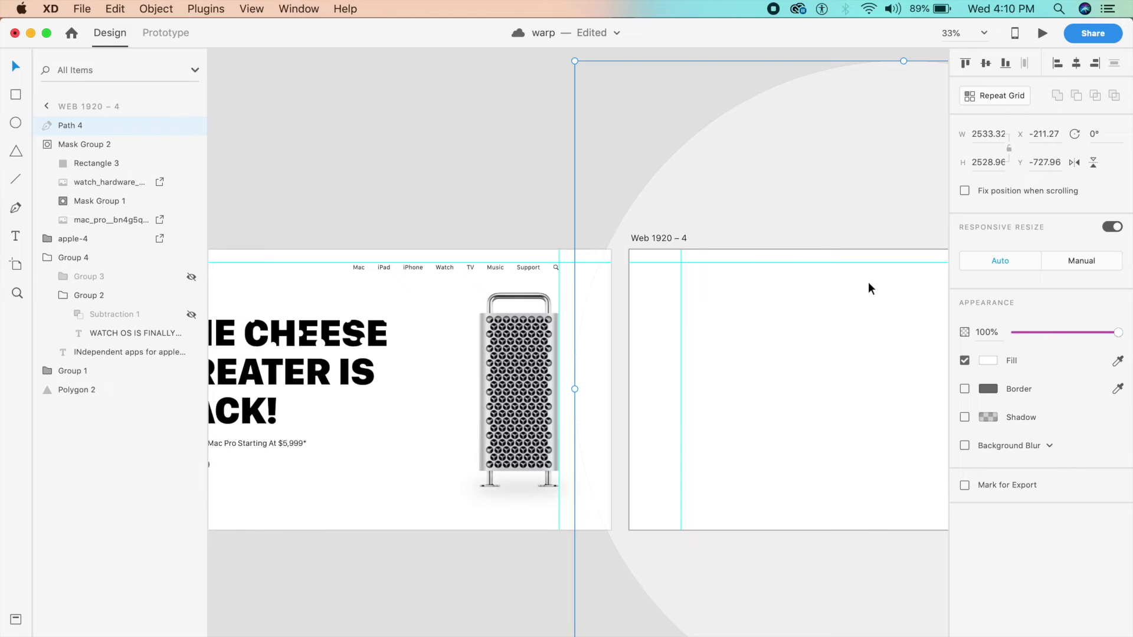
Send the pasted circle backward step by step until it lies directly above Polygon 2 in the layer order
key("super+[")
key("super+[")
key("super+[")
key("super+[")
key("super+[")
key("super+]")
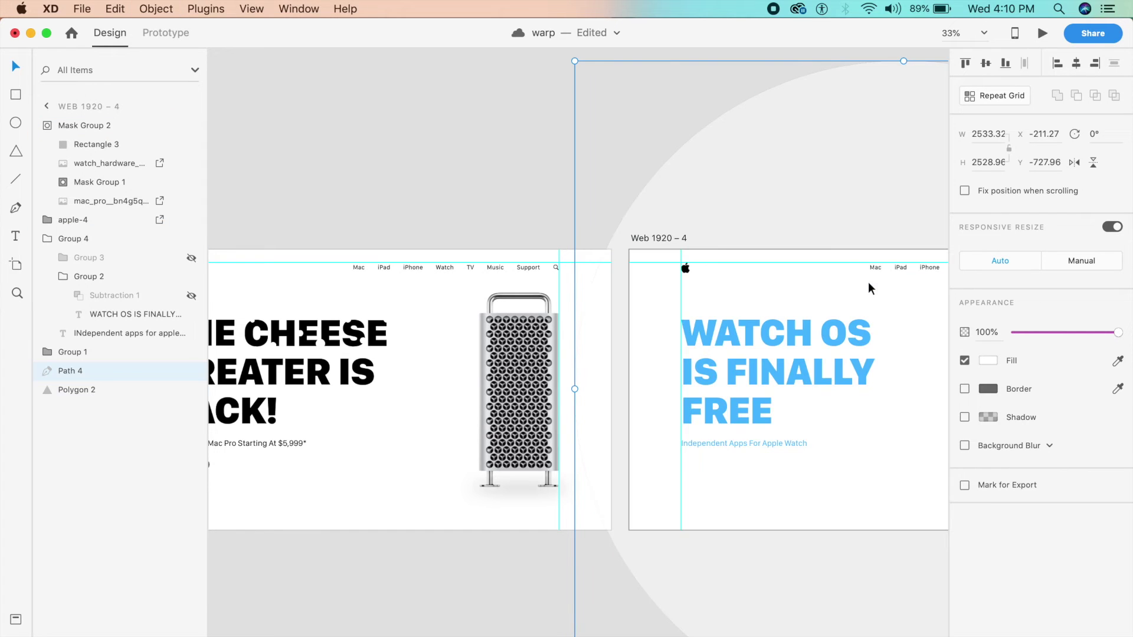
Examine the paired anchor points on the pasted circle's path on Web 1920 – 4, and deselect the circle
scroll(868, 281, "right", 5)
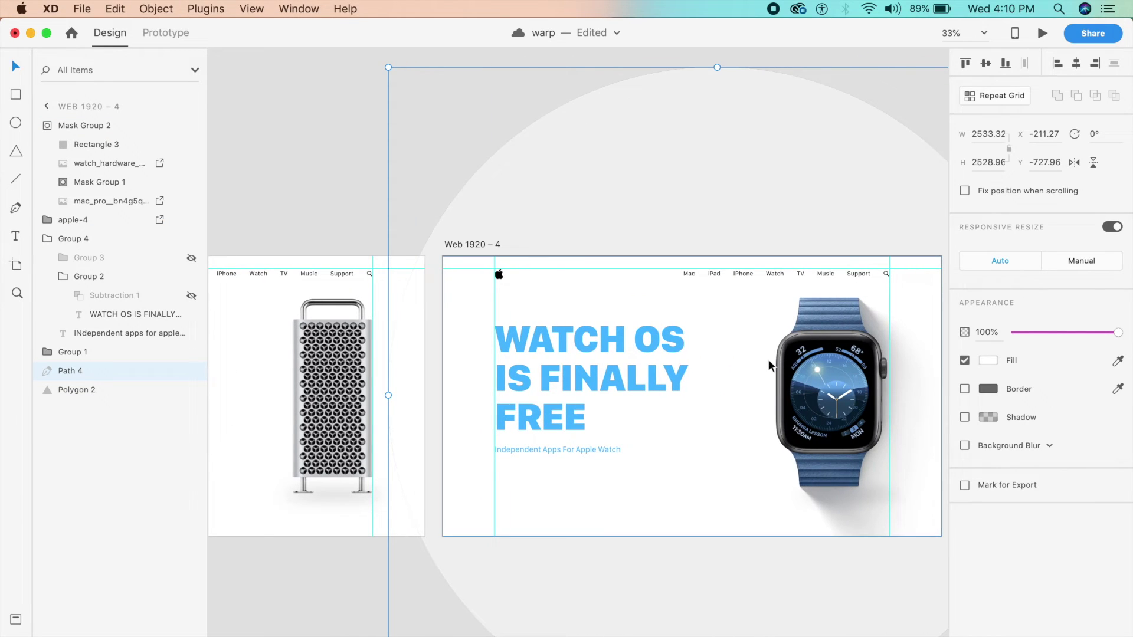
key("Return")
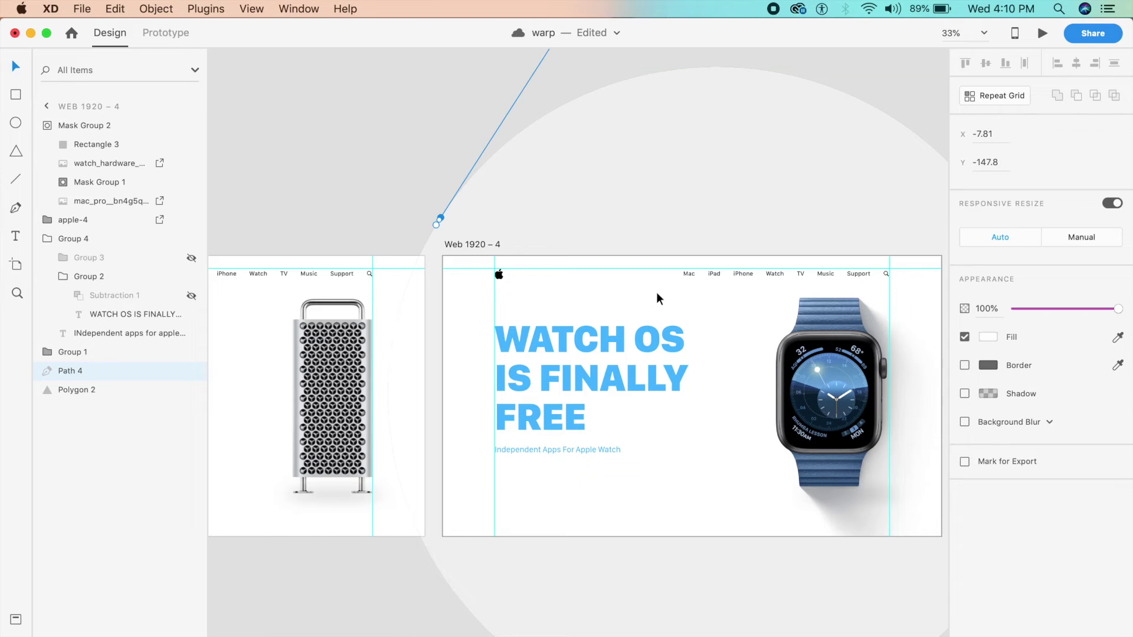
left_click(439, 219)
scroll(461, 213, "right", 2)
left_click(380, 167)
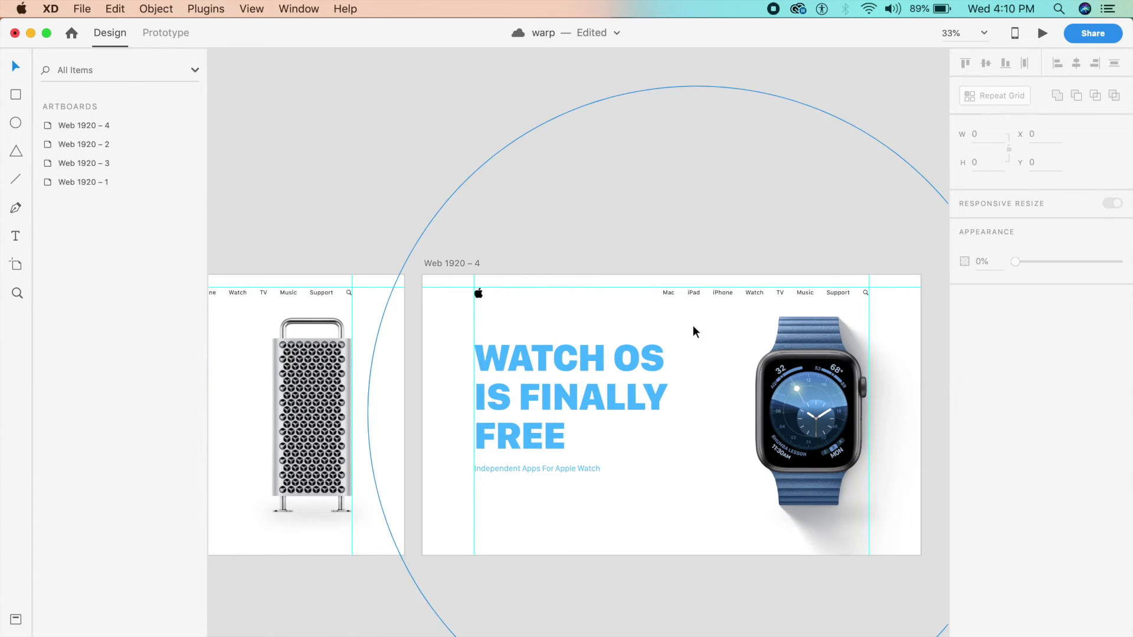
Rotate the white circle on Web 1920 – 4 to about -31°
left_click(693, 329)
key("super+minus")
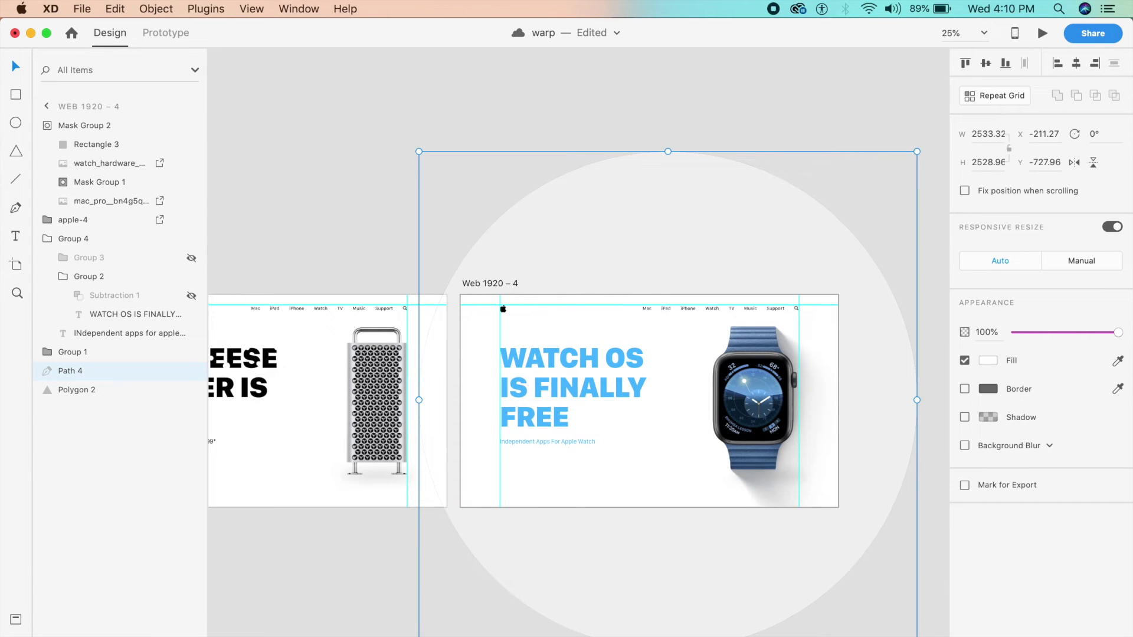
left_click_drag(921, 635, 978, 488)
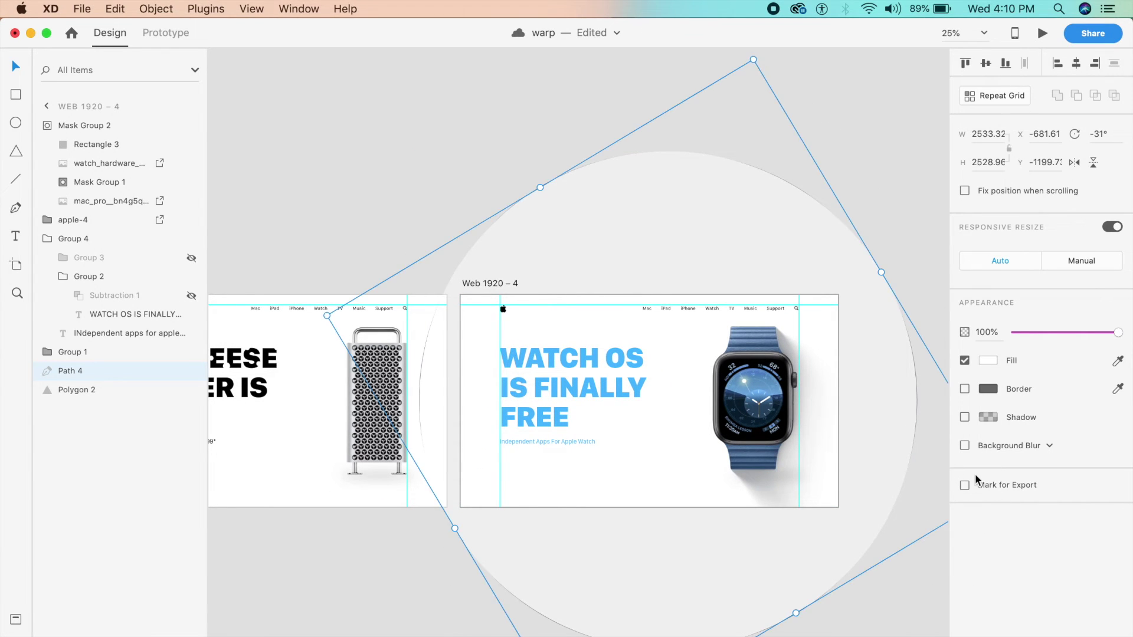
Edit the white circle's path on Web 1920 – 4, pulling the upper paired anchor's curve handle across past the artboard's right edge
double_click(470, 384)
key("super+equal")
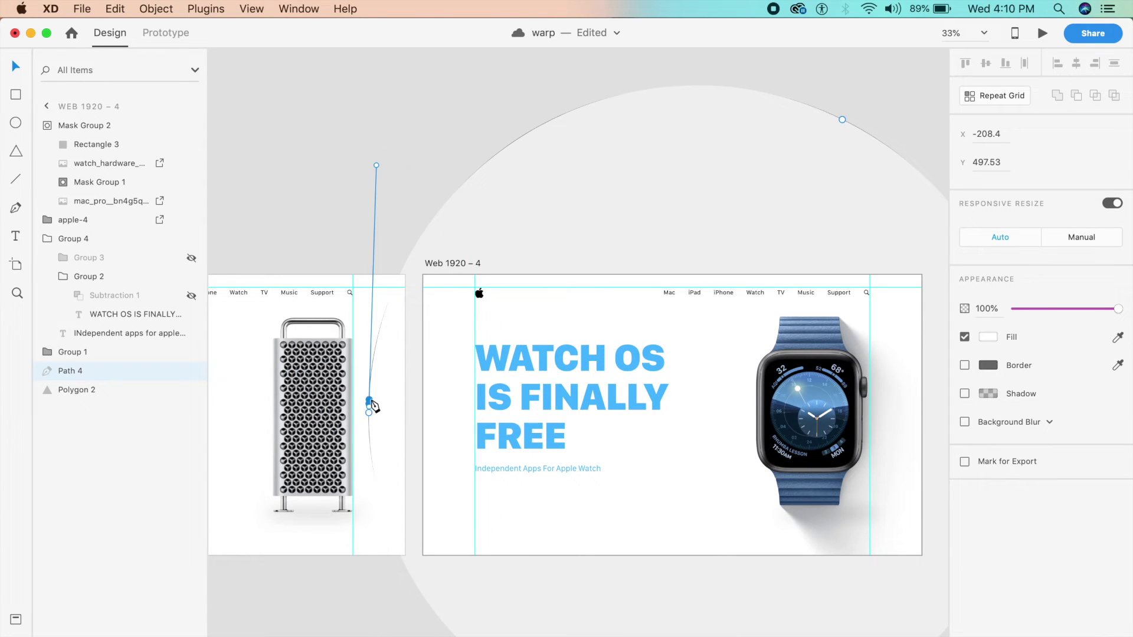
left_click(376, 166)
key("super+minus")
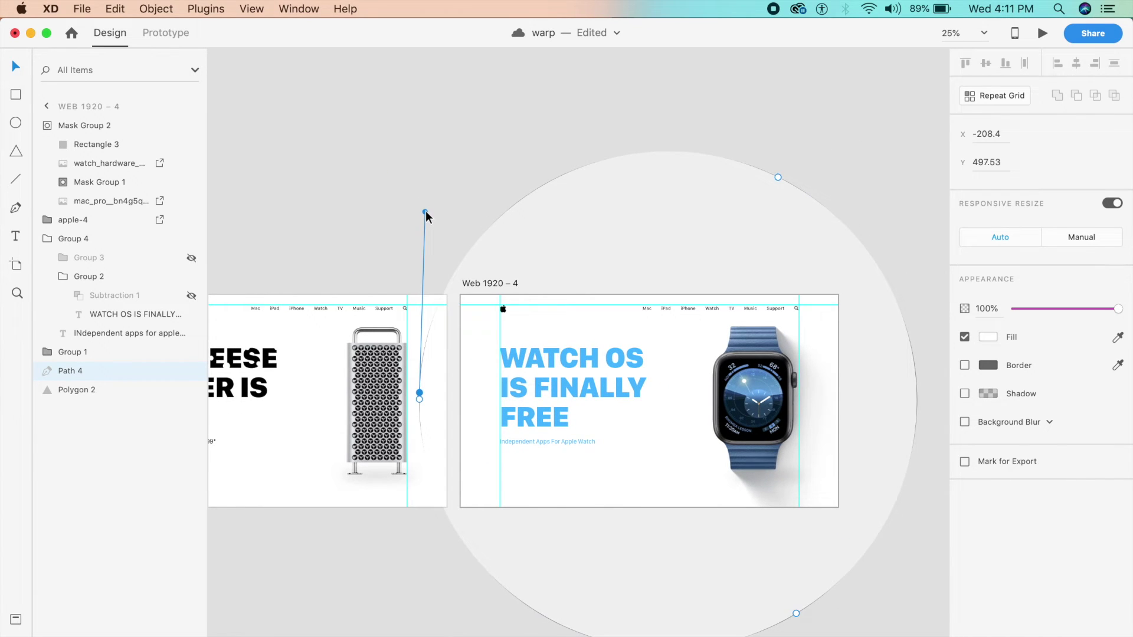
left_click(426, 212)
left_click_drag(425, 212, 943, 329)
key("super+minus")
key("super+minus")
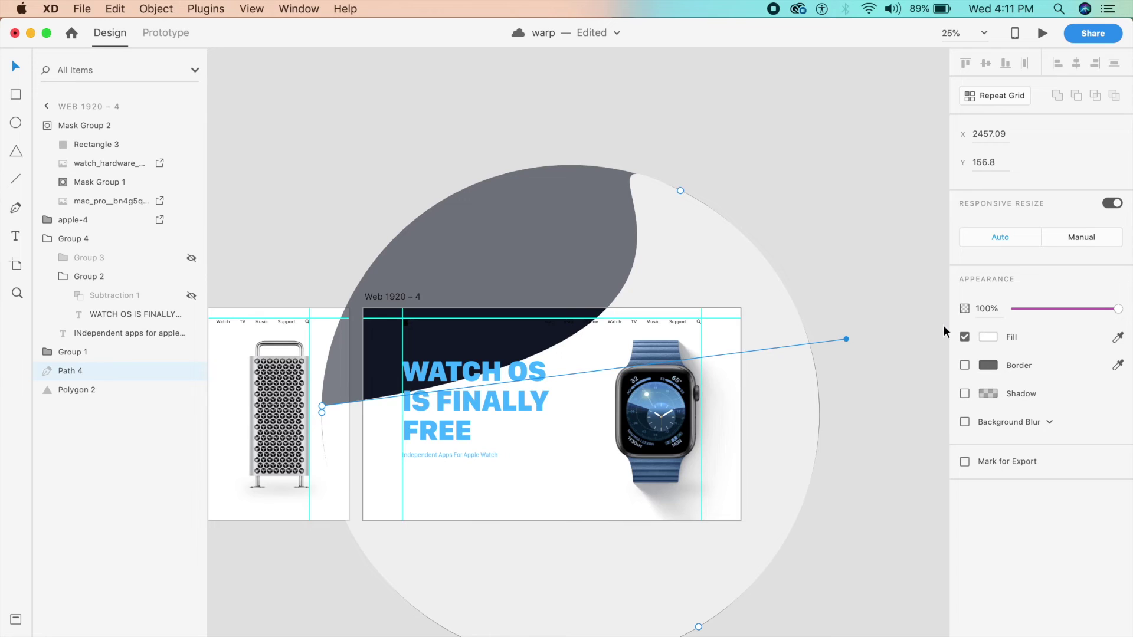
Stretch the curve handles of both paired anchors on the white path far to the right, exposing the dark polygon on Web 1920 – 4
left_click_drag(685, 351, 936, 392)
key("super+plus")
left_click_drag(424, 391, 860, 466)
key("super+minus")
key("super+minus")
left_click_drag(672, 393, 826, 361)
key("super+equal")
key("super+equal")
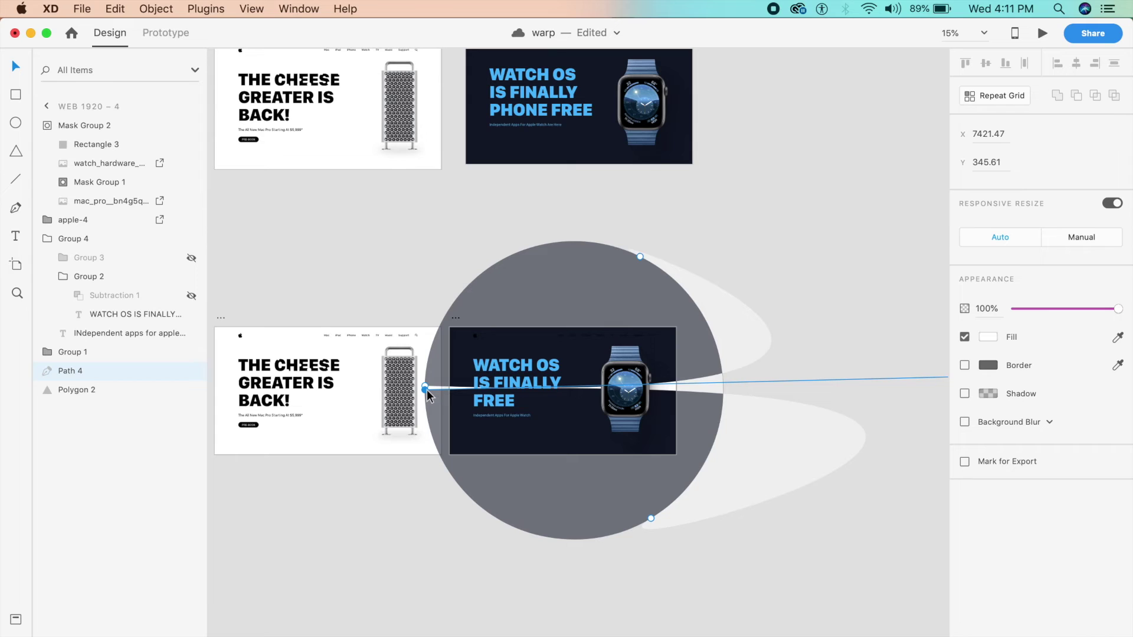
Bring the paired anchors together at about X -208.4, Y 497.53, and move both just beyond the right edge of Web 1920 – 4
left_click_drag(426, 390, 426, 387)
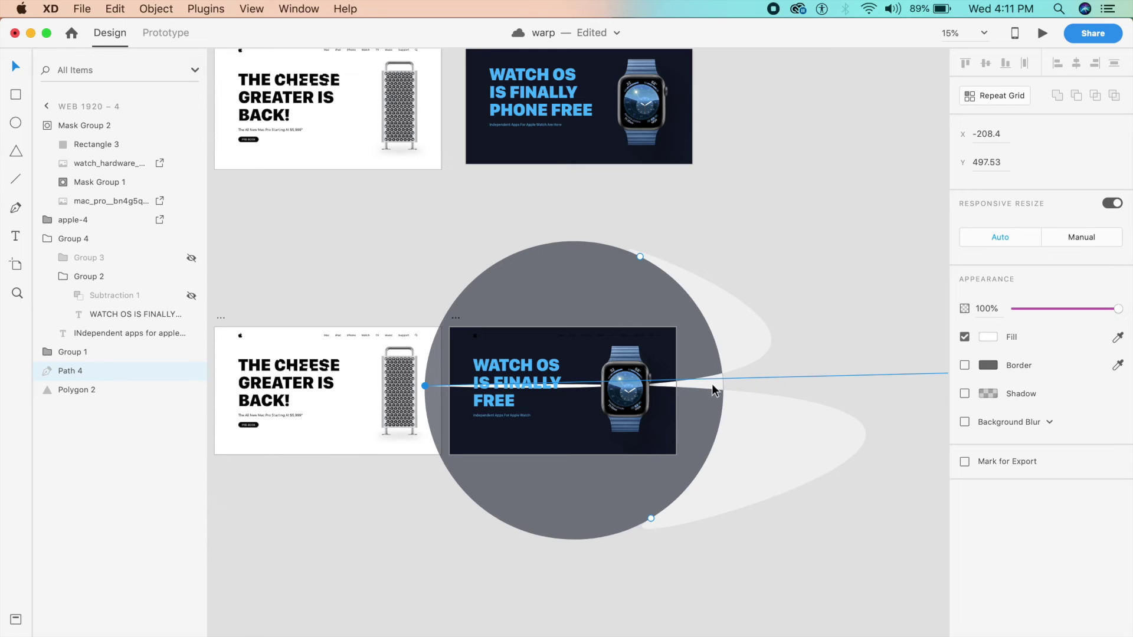
left_click(431, 394)
left_click_drag(431, 394, 680, 387)
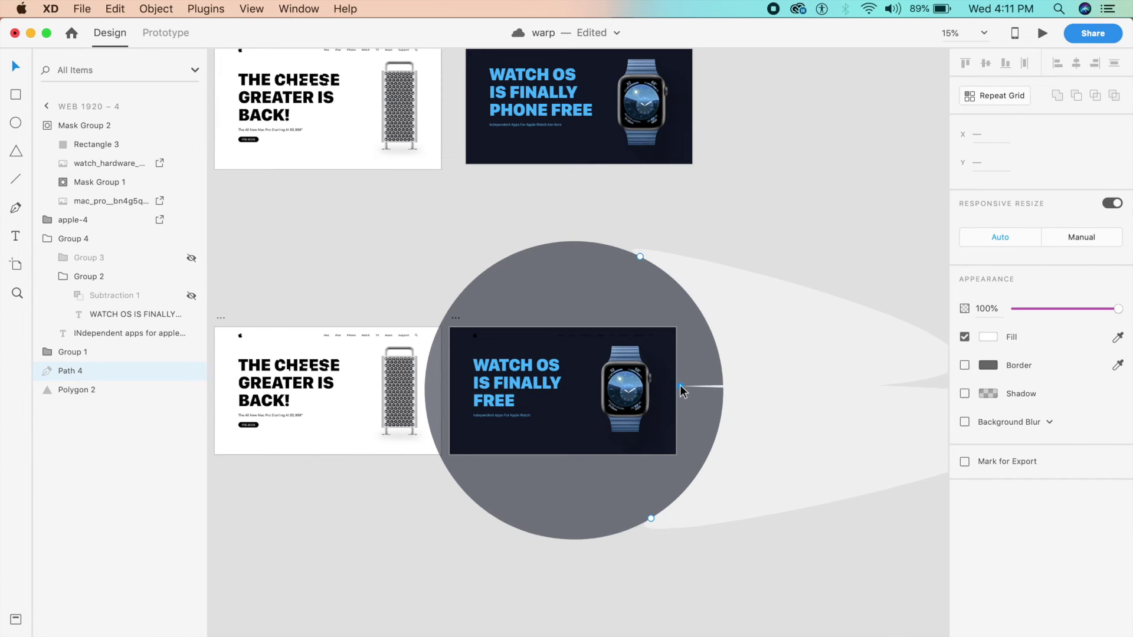
left_click(572, 338)
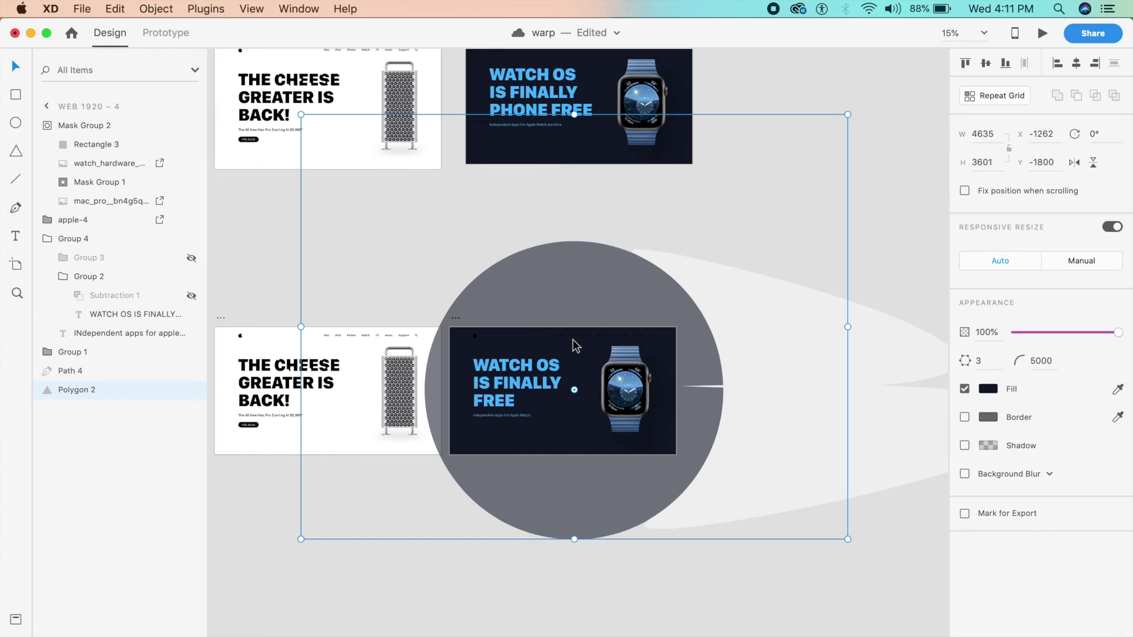
Recolour the Apple logo and navigation menu group on Web 1920 – 4 with the heading's blue, #4BBBFF
scroll(572, 338, "up", 3)
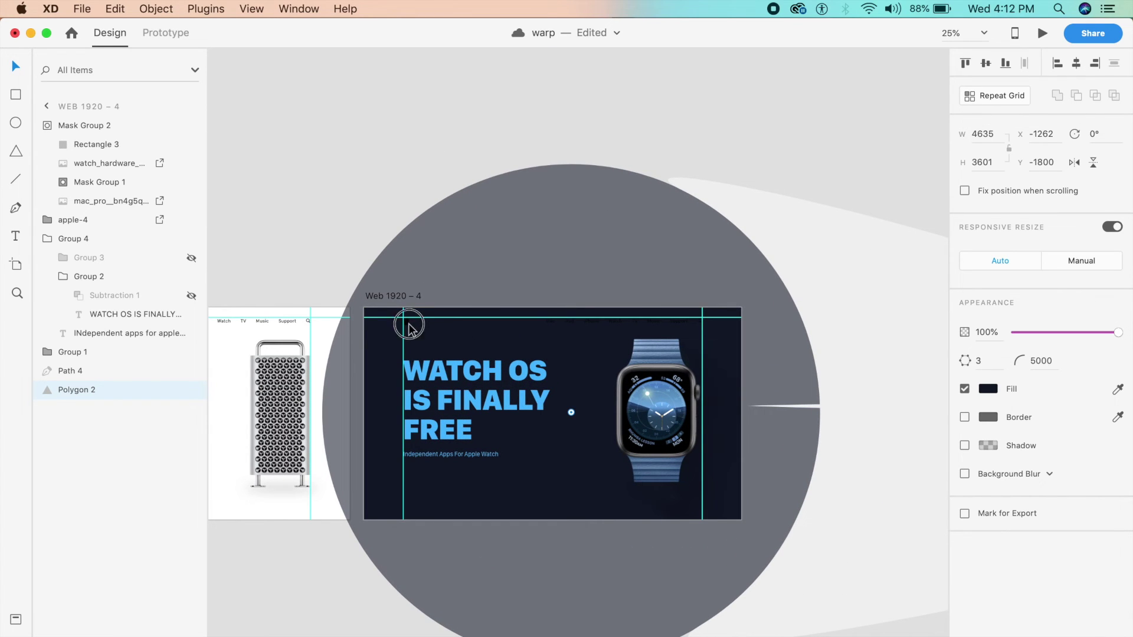
key("Delete")
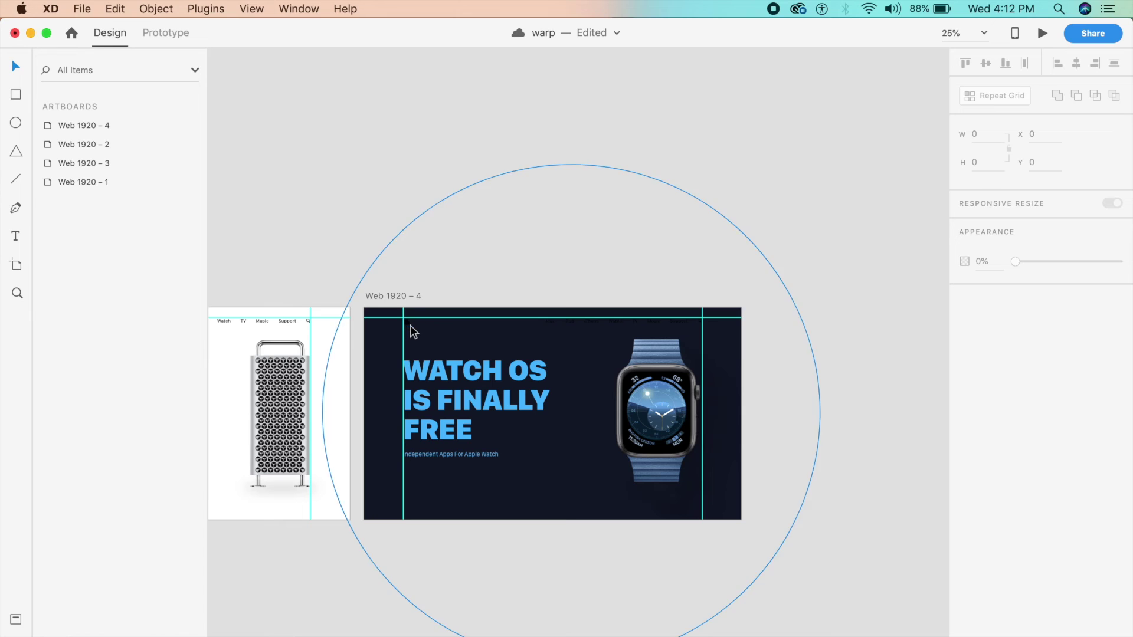
key("ctrl+z")
left_click(570, 325, "shift")
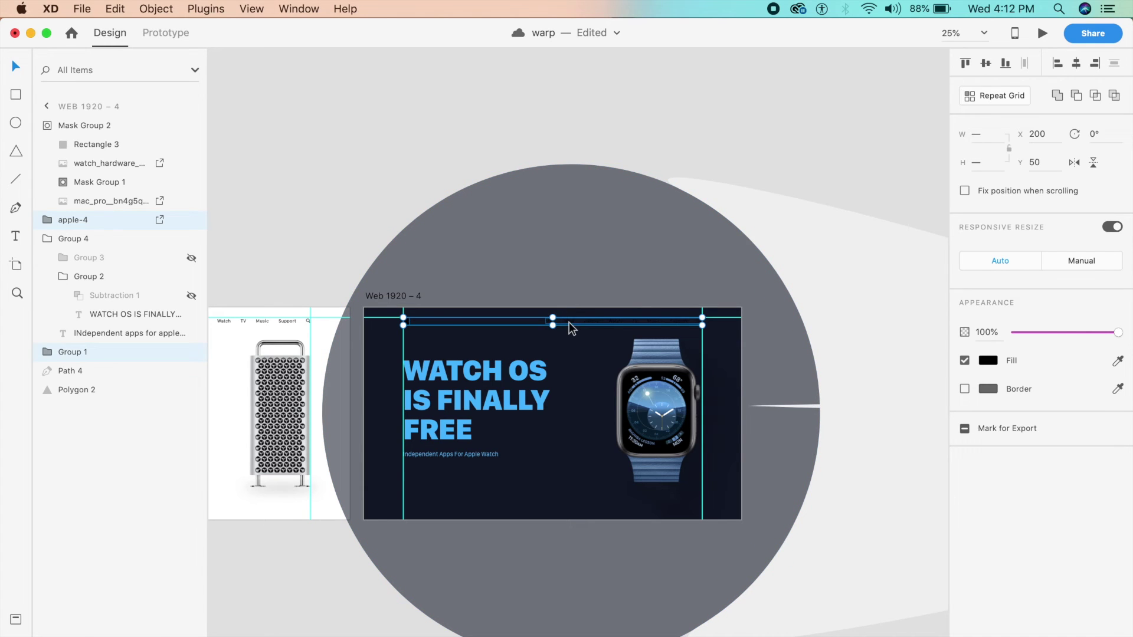
left_click(984, 363)
left_click(869, 323)
left_click_drag(869, 323, 773, 243)
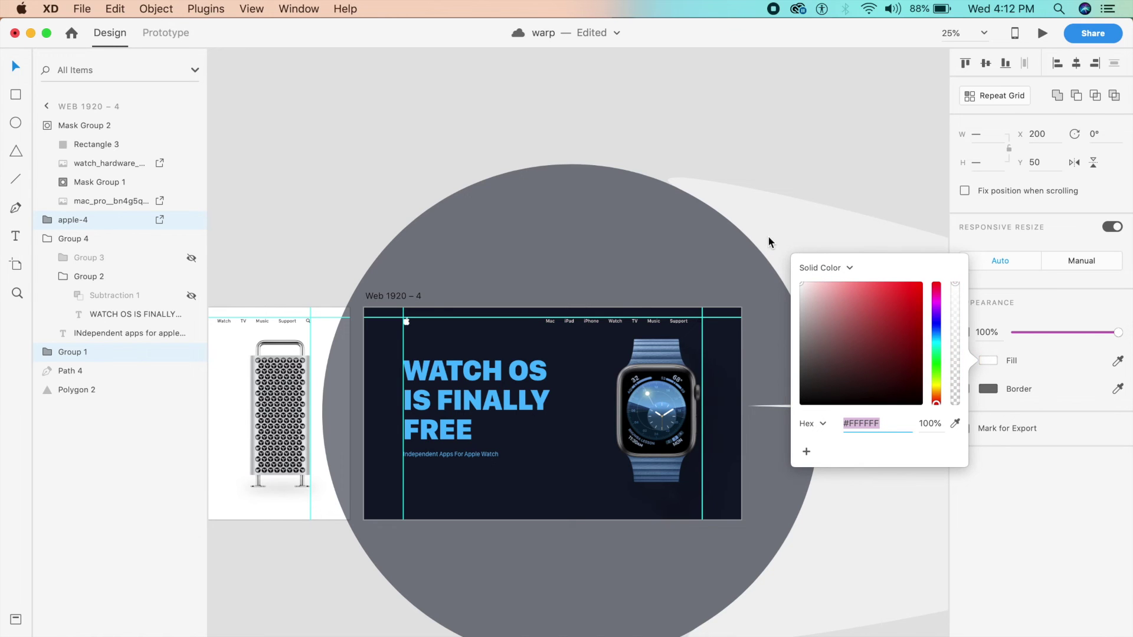
left_click(955, 423)
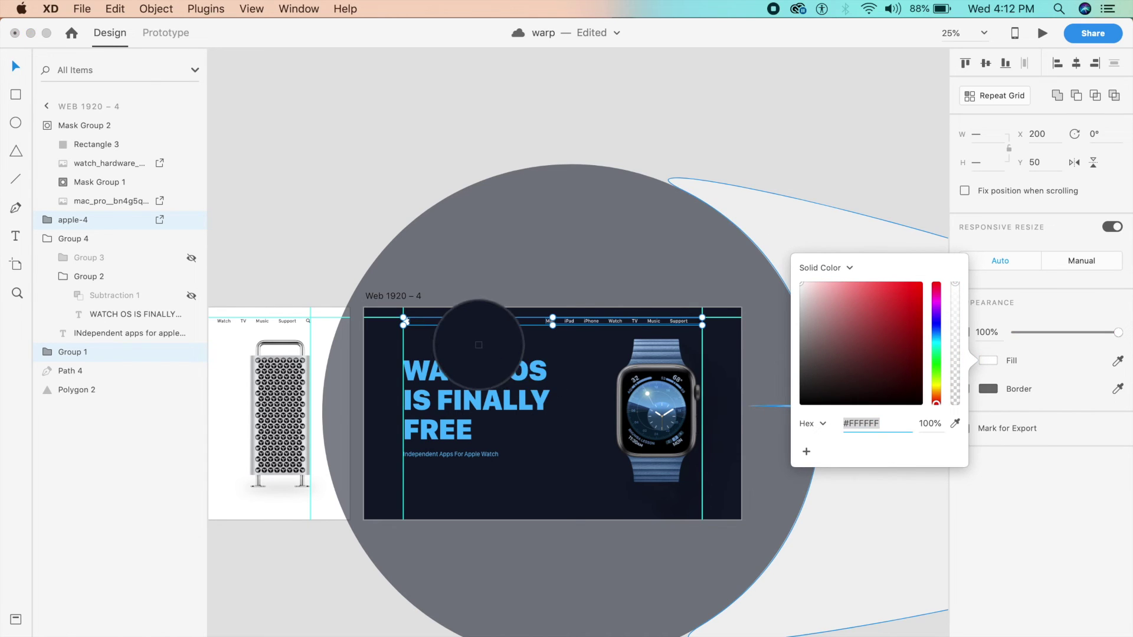
left_click(490, 355)
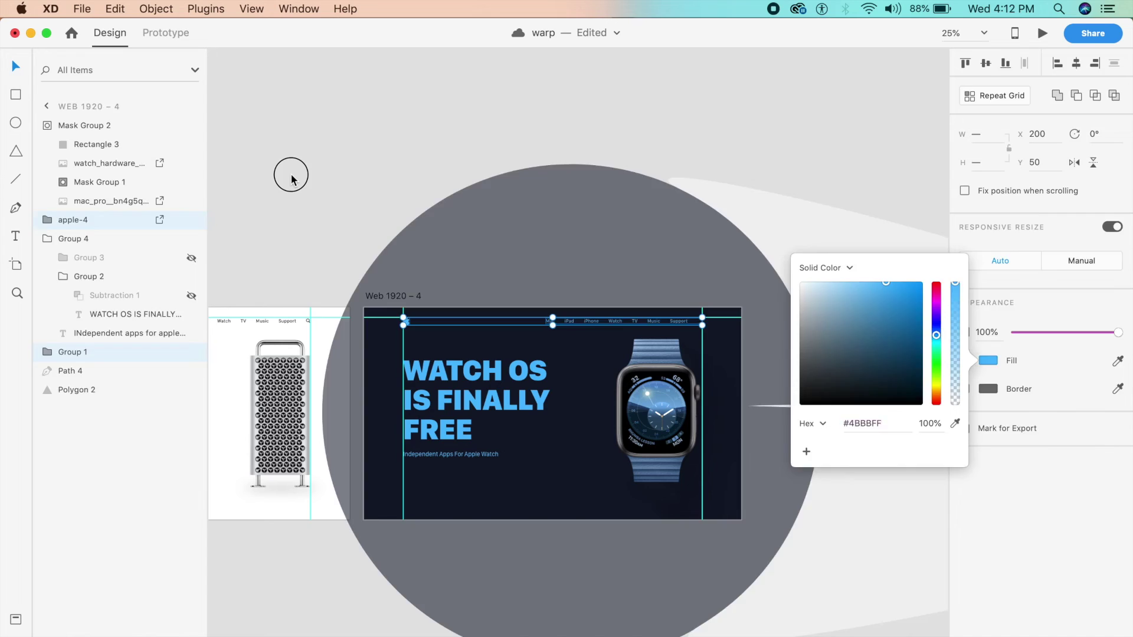
left_click(290, 175)
In Prototype mode, link the Watch menu item on Web 1920 – 3 to the Web 1920 – 4 artboard
scroll(292, 174, "left", 8)
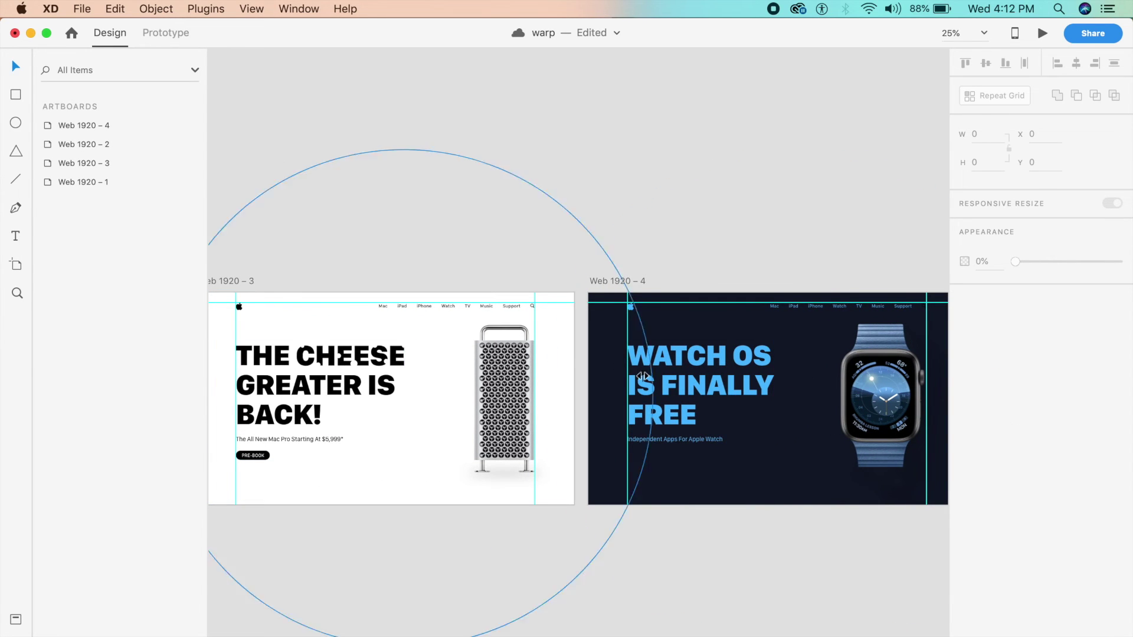
scroll(737, 386, "left", 2)
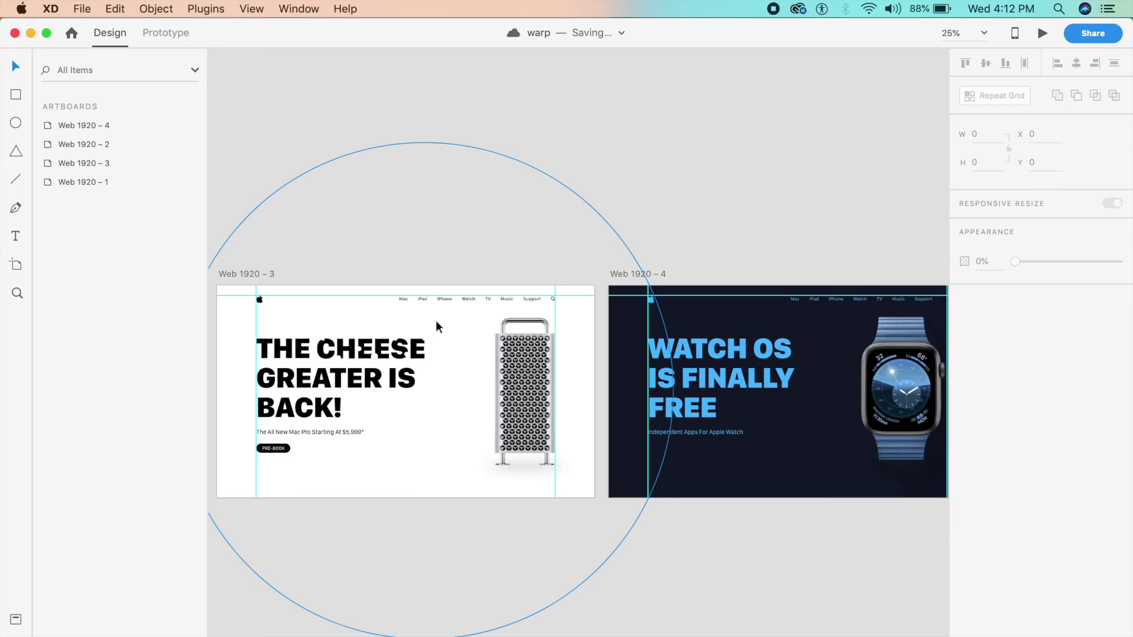
left_click(181, 34)
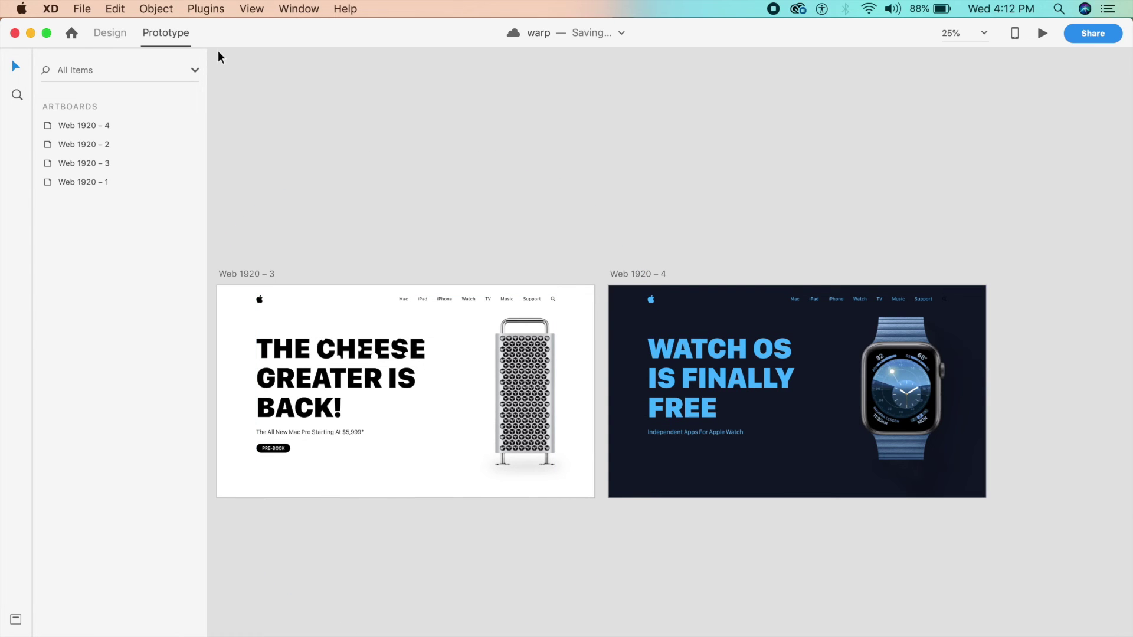
key("super+equal")
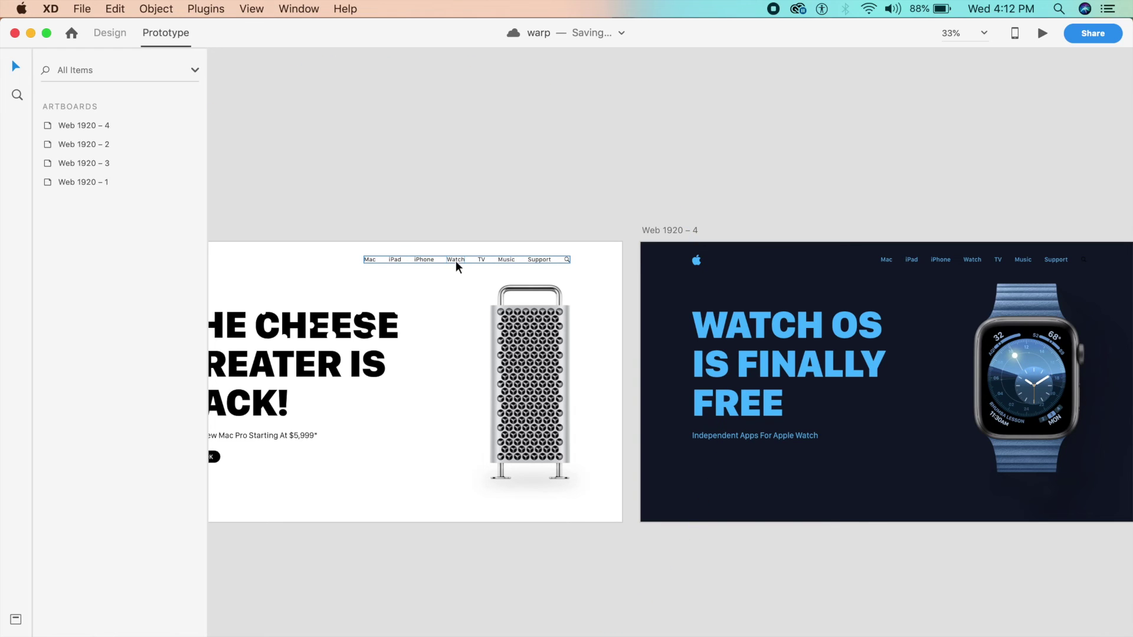
double_click(456, 260)
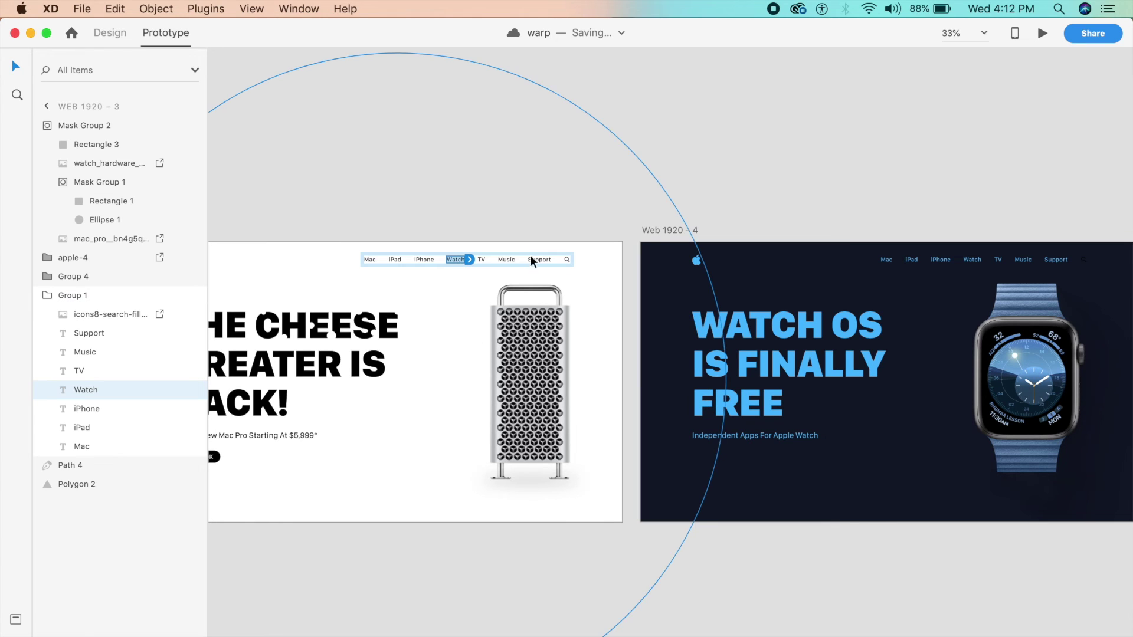
left_click_drag(470, 260, 470, 263)
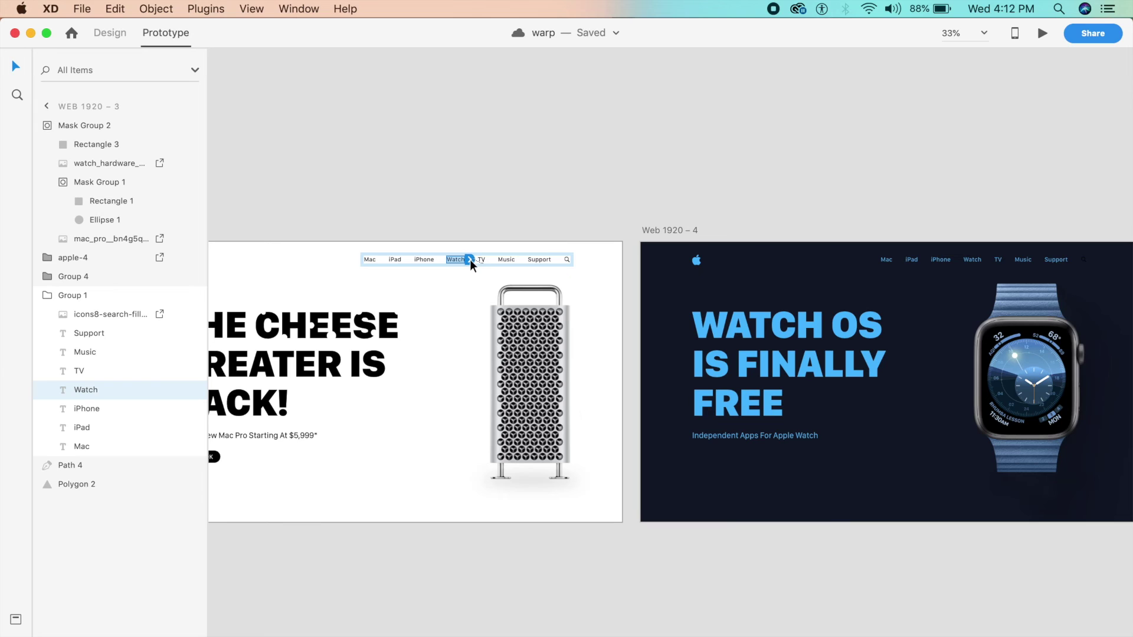
left_click_drag(472, 260, 706, 297)
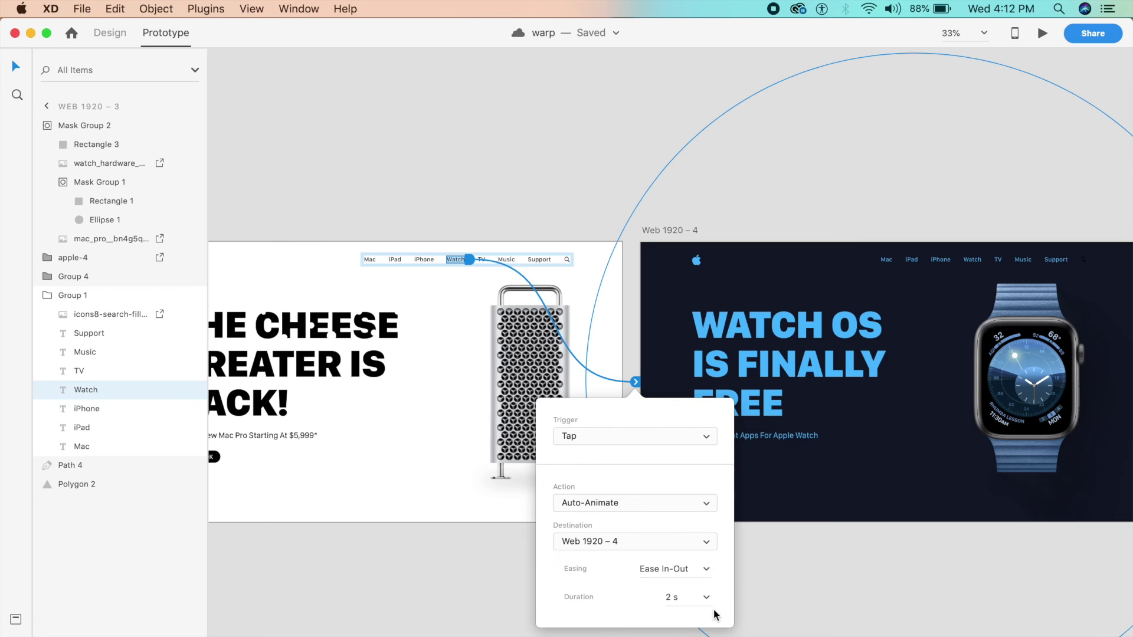
Set the Watch link's action to Auto-Animate with Ease In-Out easing and a 2 s duration
left_click(707, 570)
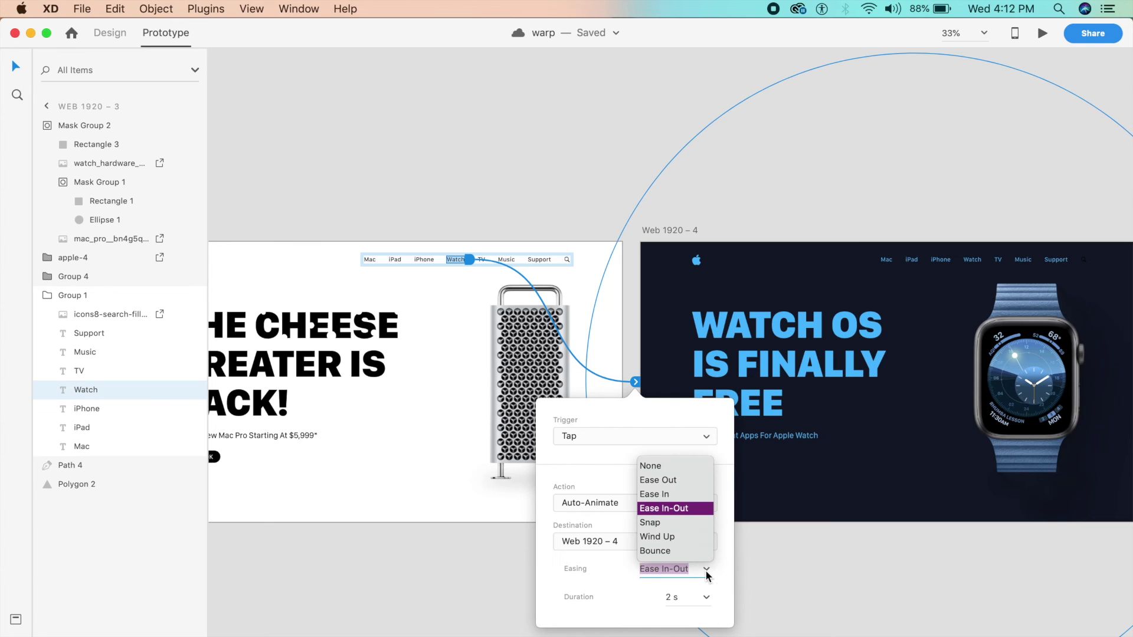
left_click(671, 509)
left_click(660, 504)
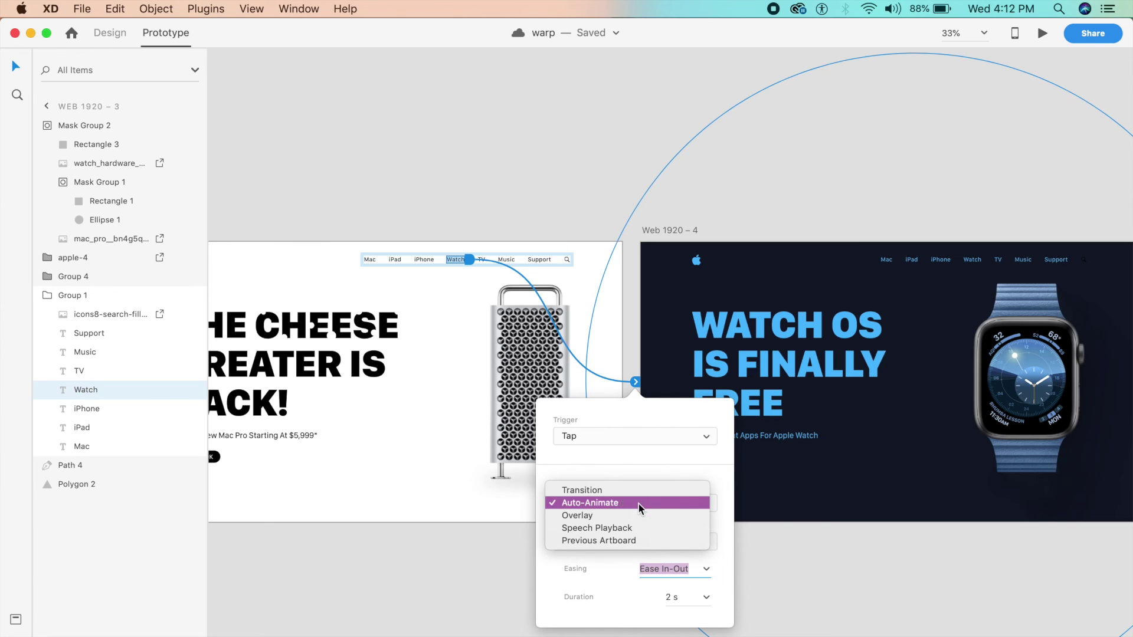
left_click(639, 505)
left_click(688, 600)
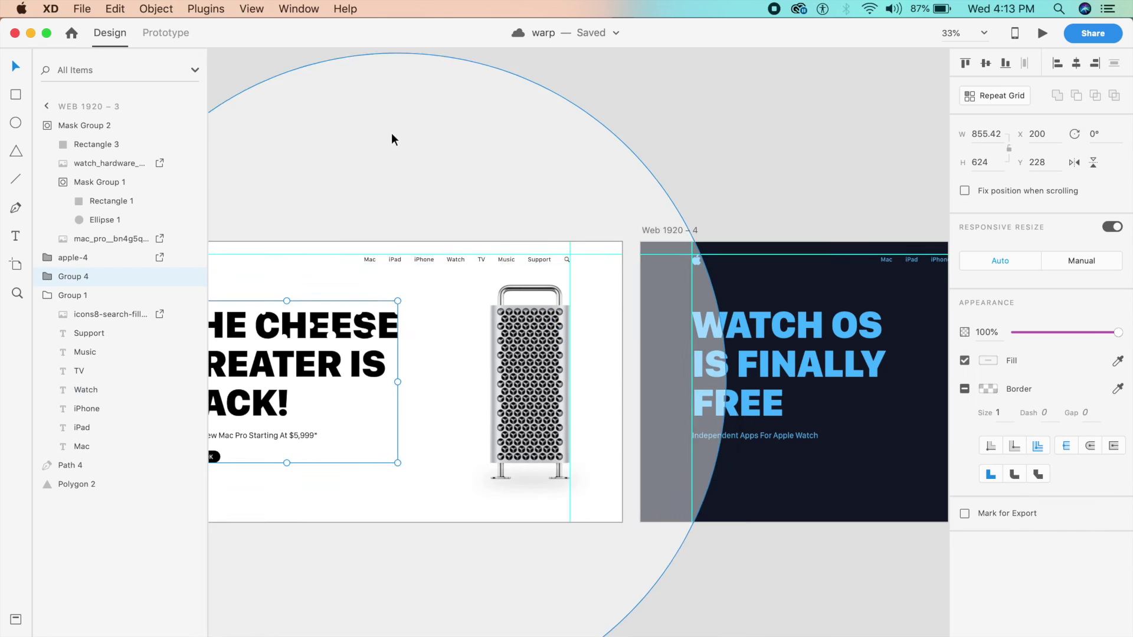
In Design mode, rotate the white circle on Web 1920 – 3 to about -13° and check its paired anchor points
scroll(392, 133, "left", 5)
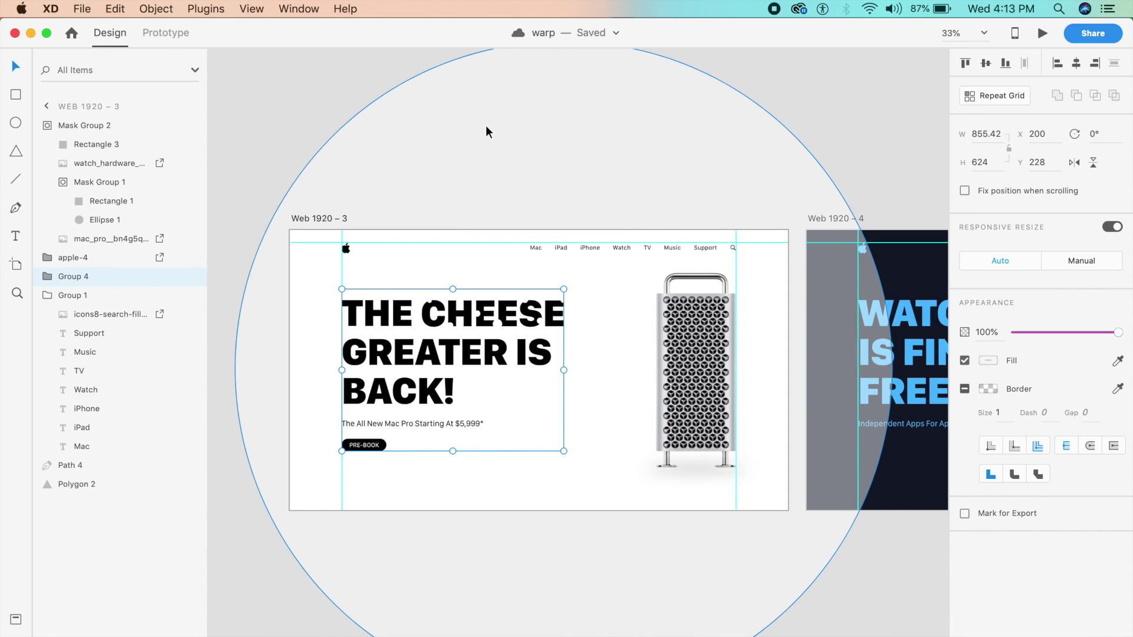
key("super+minus")
left_click(500, 141)
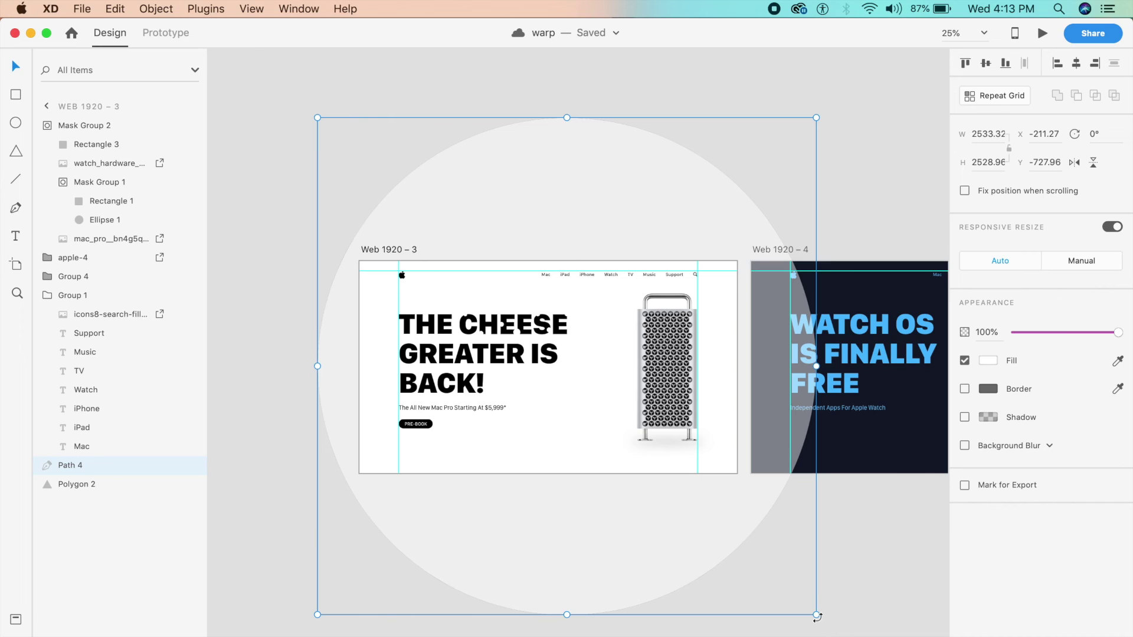
left_click_drag(817, 617, 875, 565)
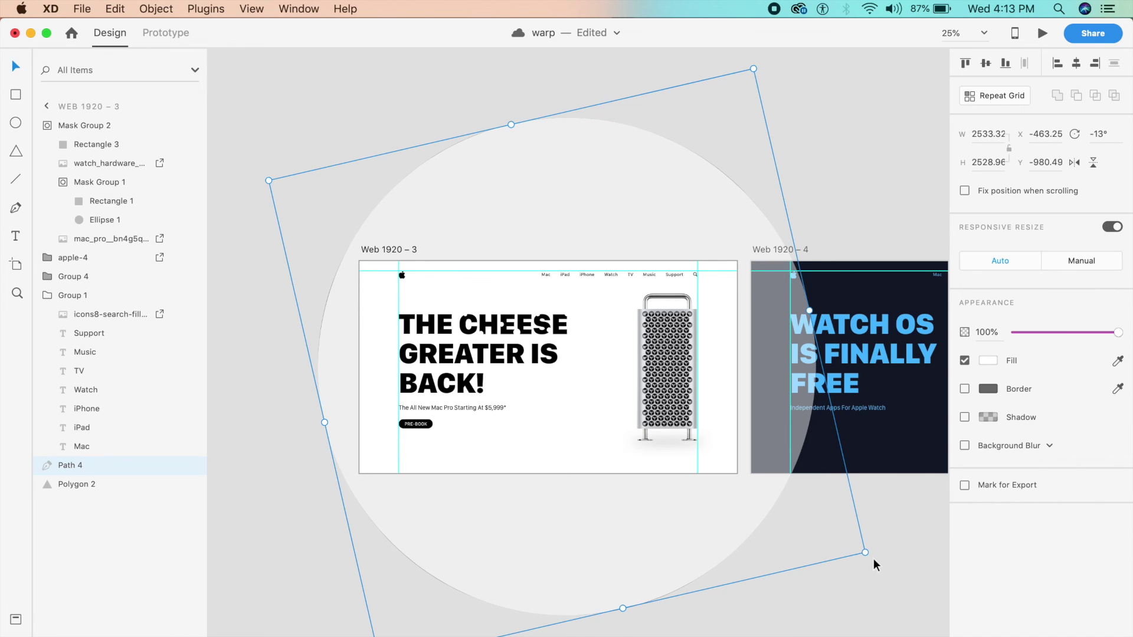
key("Return")
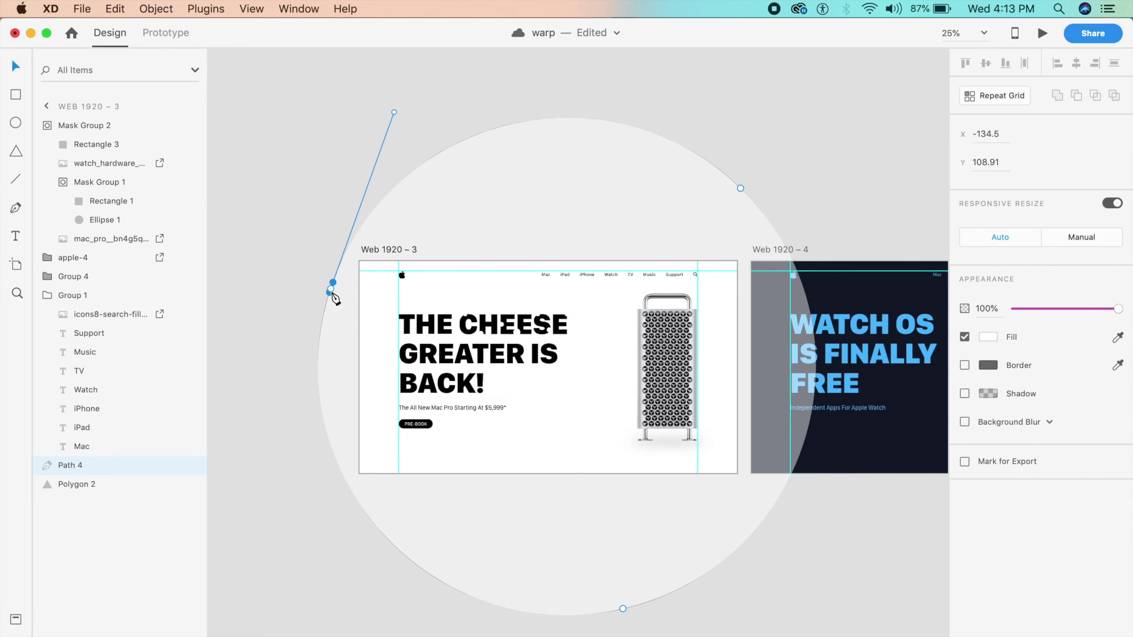
left_click(885, 615)
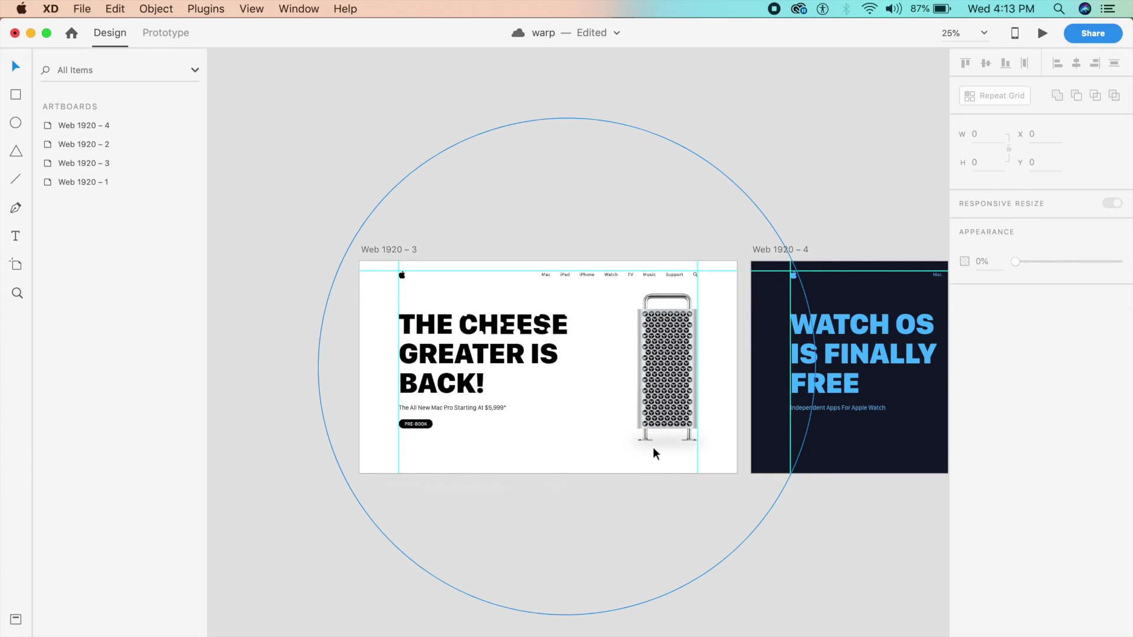
Rotate the white circle on Web 1920 – 3 further counter-clockwise until its paired anchor points sit at its leftmost edge
left_click(652, 450)
left_click_drag(867, 553, 910, 445)
double_click(589, 436)
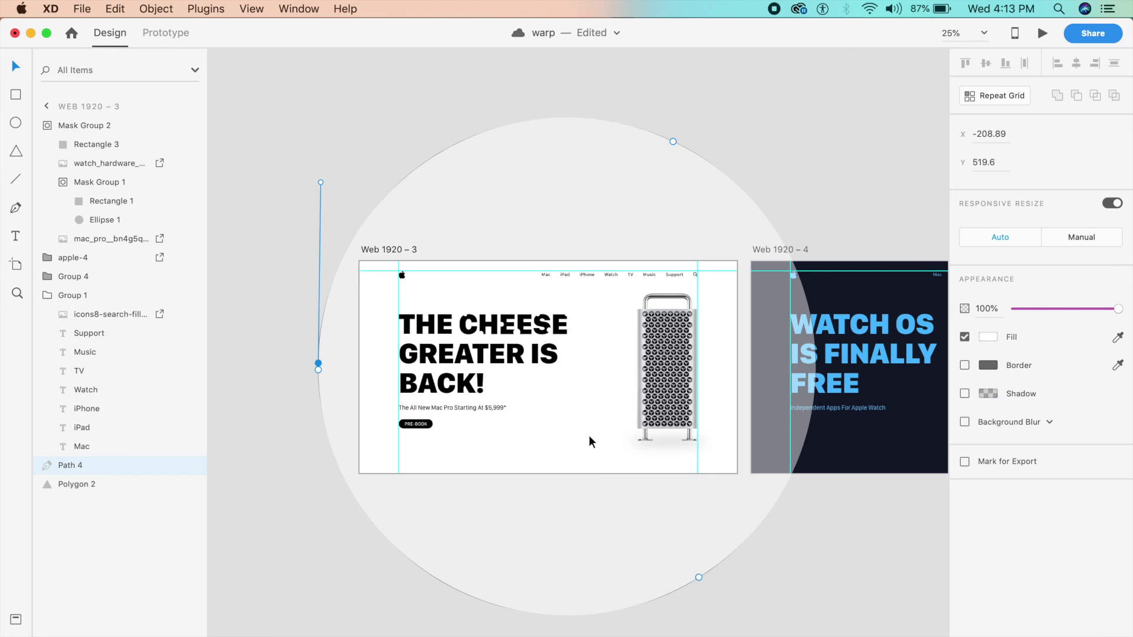
key("BackSpace")
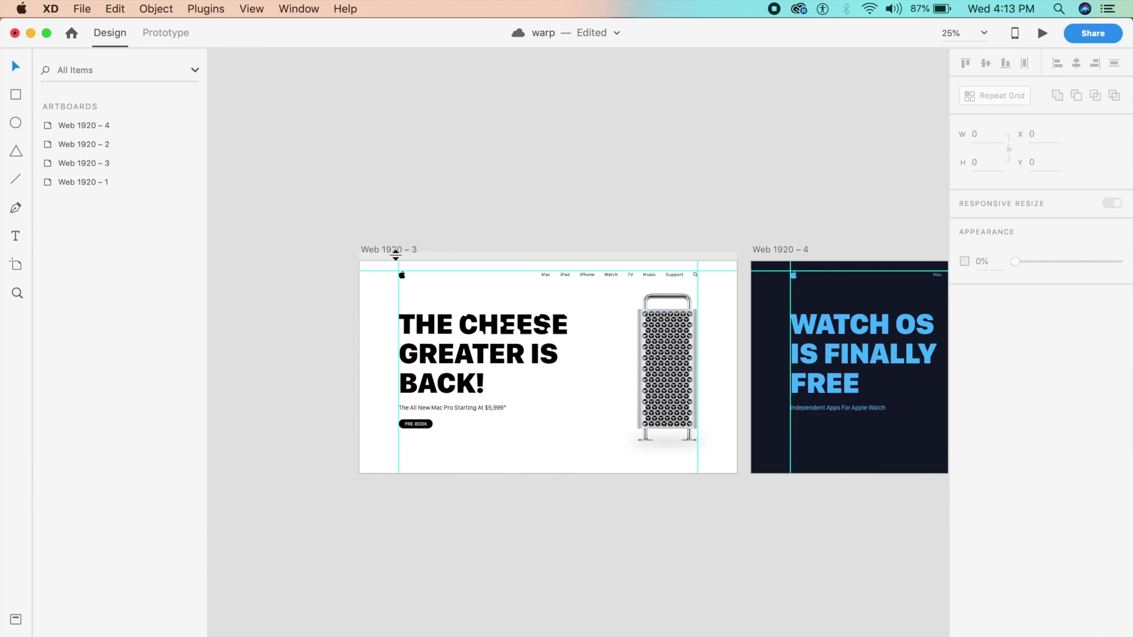
Preview the prototype from Web 1920 – 3, test the Watch link's transition, and close the preview
left_click(389, 250)
left_click(1043, 36)
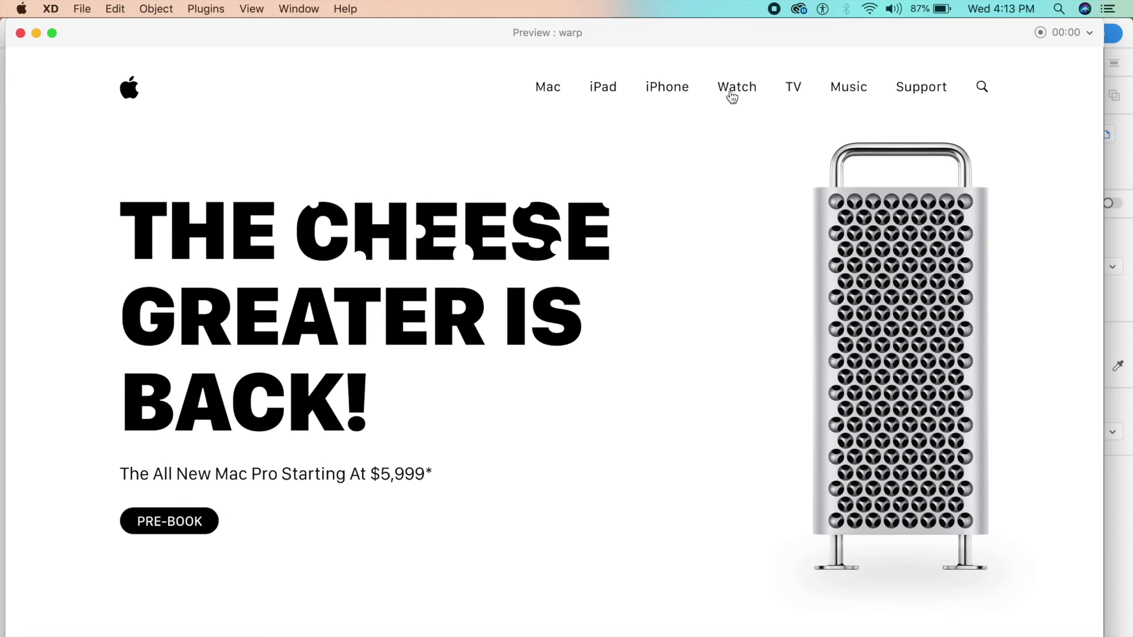
left_click(730, 90)
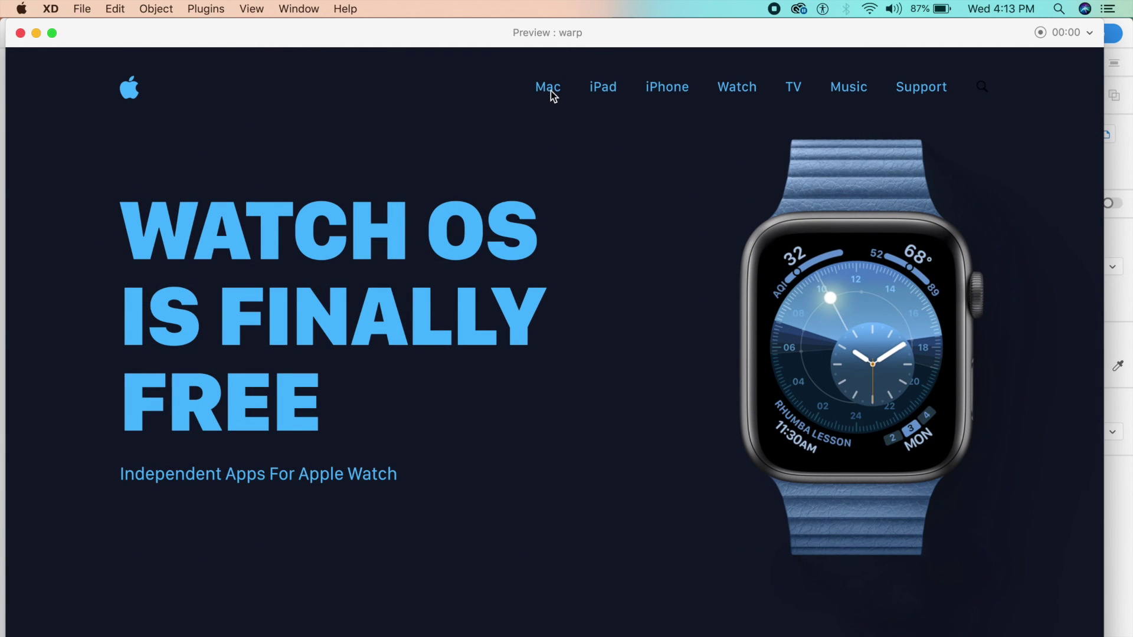
left_click(20, 33)
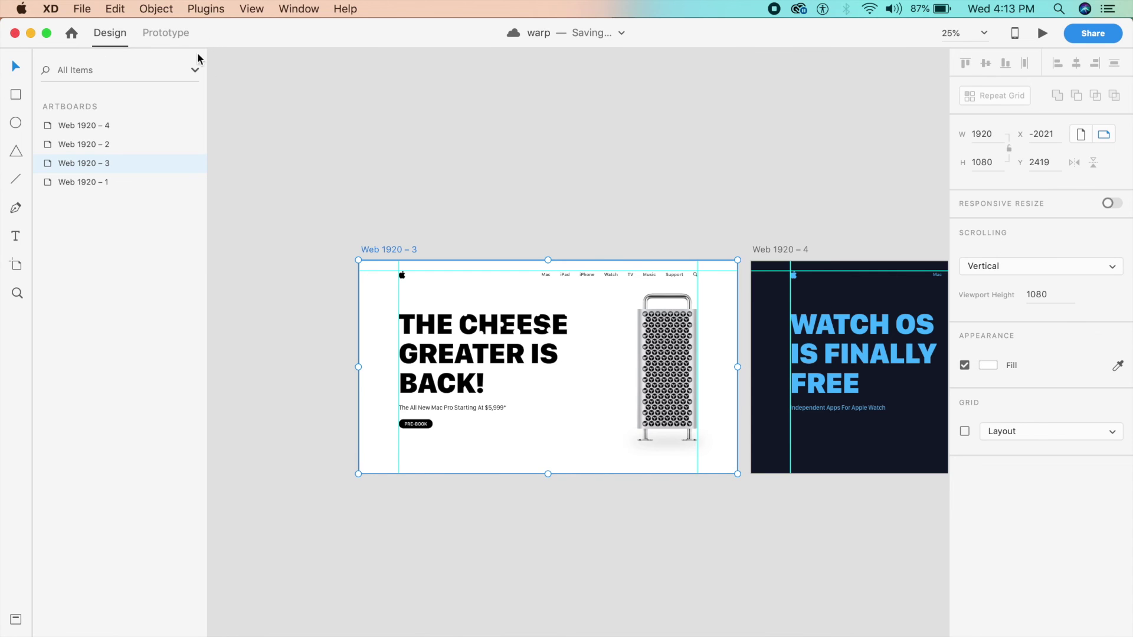
Link the Mac menu item on Web 1920 – 4 back to Web 1920 – 3, and preview the prototype from Web 1920 – 3
left_click(168, 33)
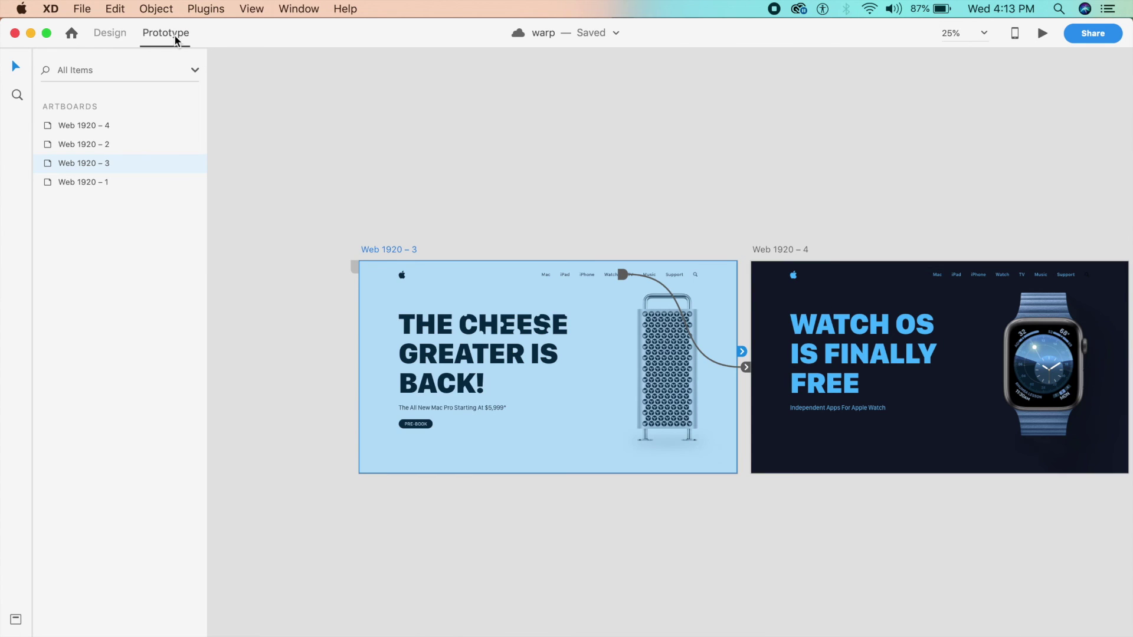
double_click(936, 276)
left_click_drag(946, 275, 688, 364)
left_click(608, 357)
left_click(1042, 34)
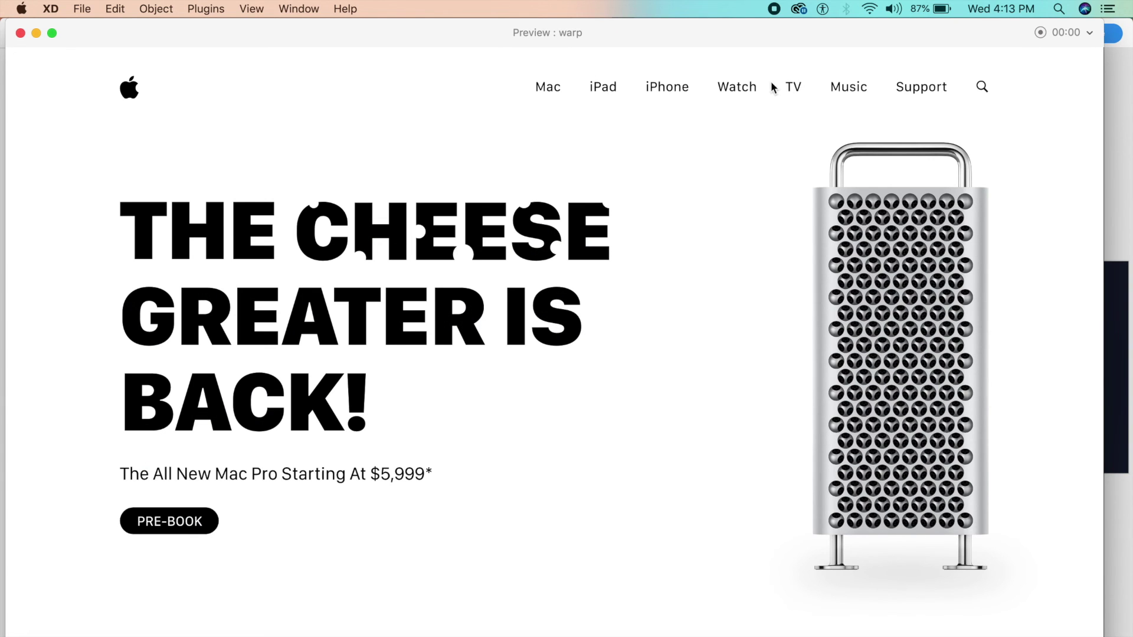
Test the Watch link and the returning Mac link in the Web 1920 – 3 preview, and close the preview
left_click(739, 86)
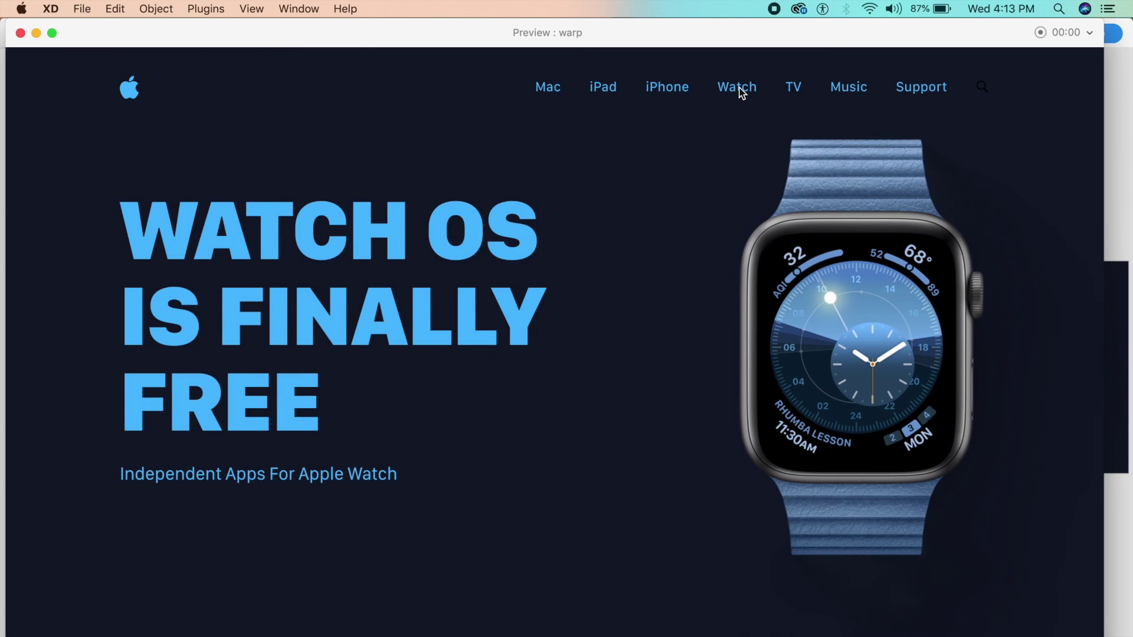
left_click(548, 88)
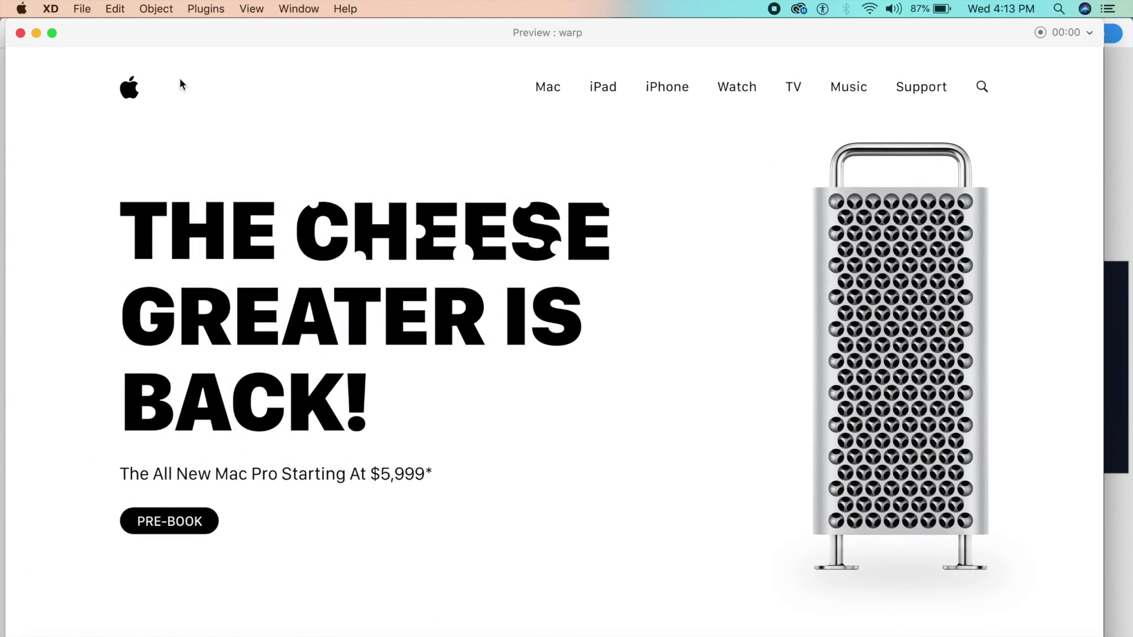
left_click(20, 33)
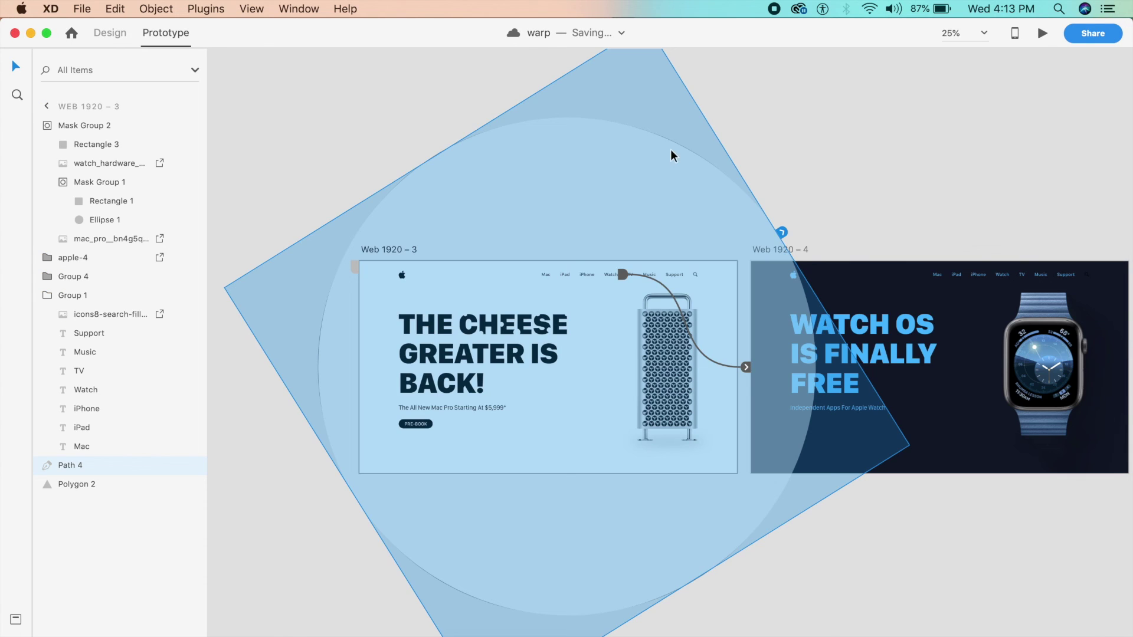
Preview the prototype from Web 1920 – 1, test its Watch and Mac links, close the preview, and clear the selection
scroll(791, 130, "up", 6)
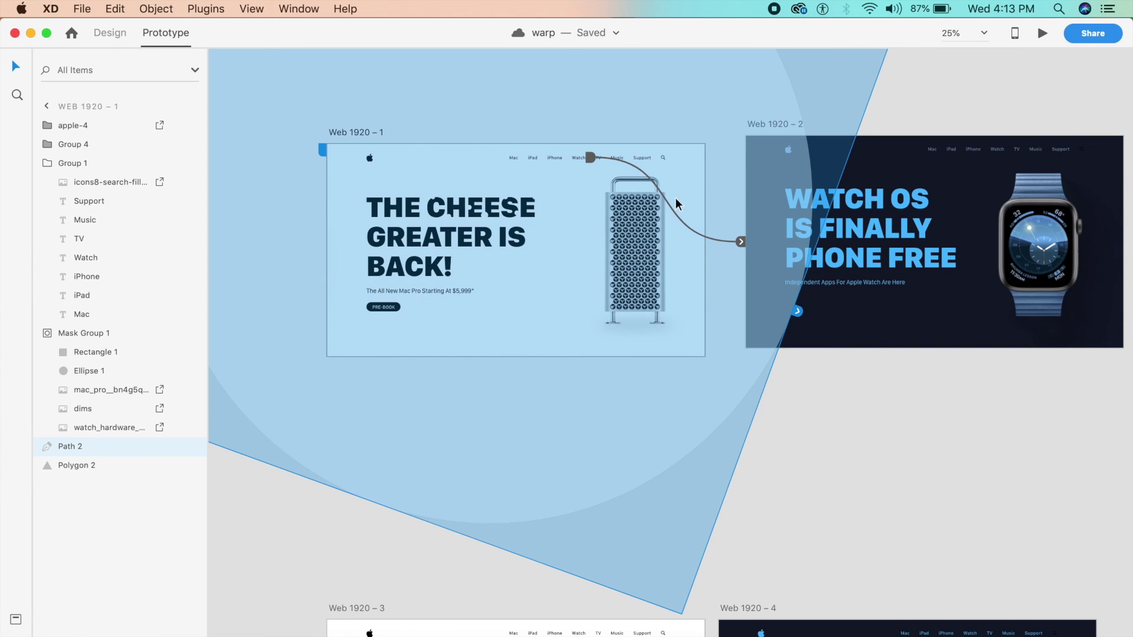
left_click(1045, 34)
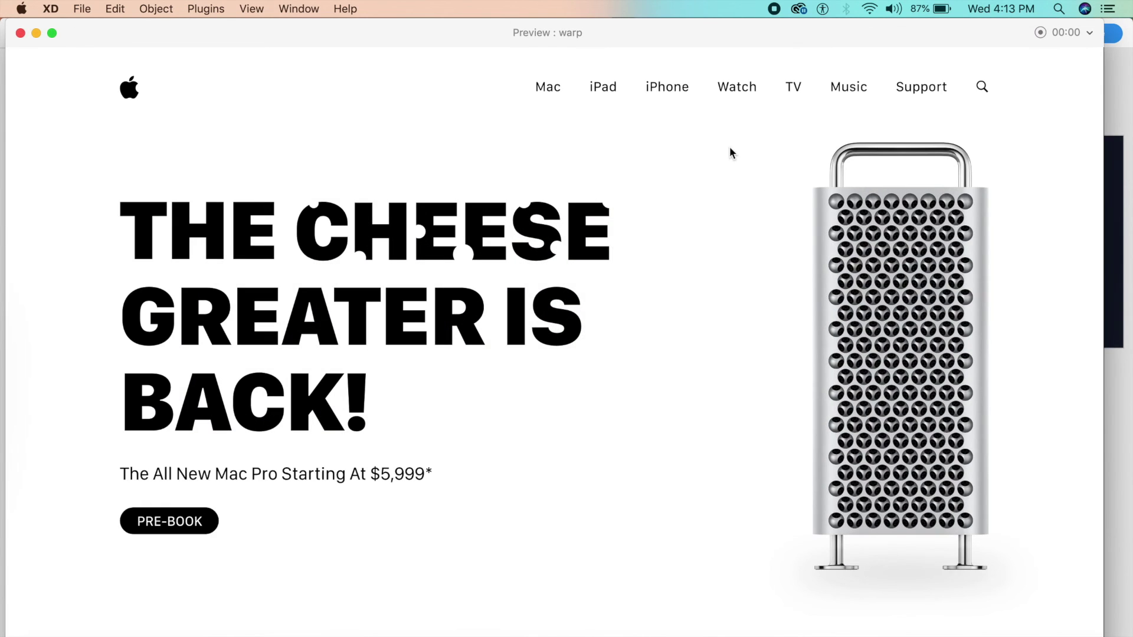
left_click(736, 88)
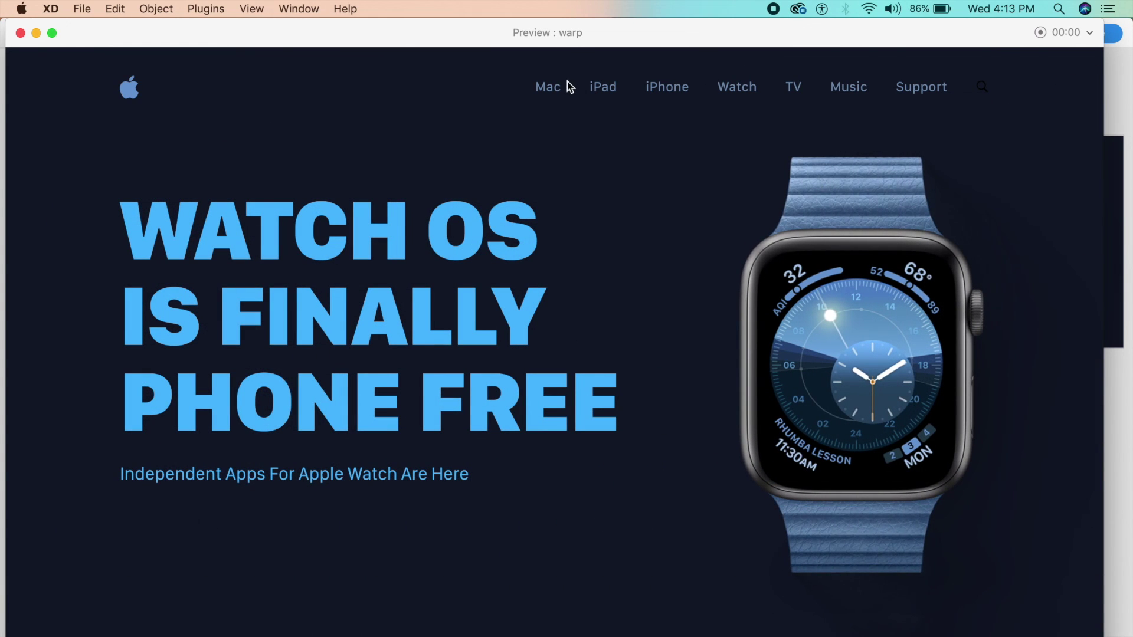
left_click(567, 82)
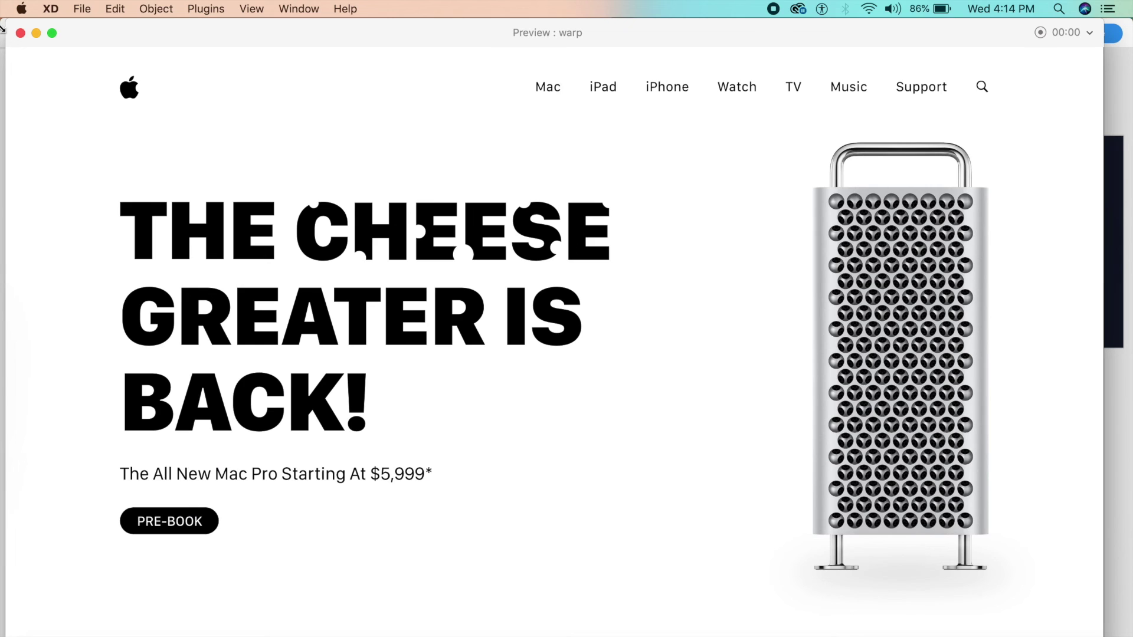
left_click(20, 33)
left_click(900, 74)
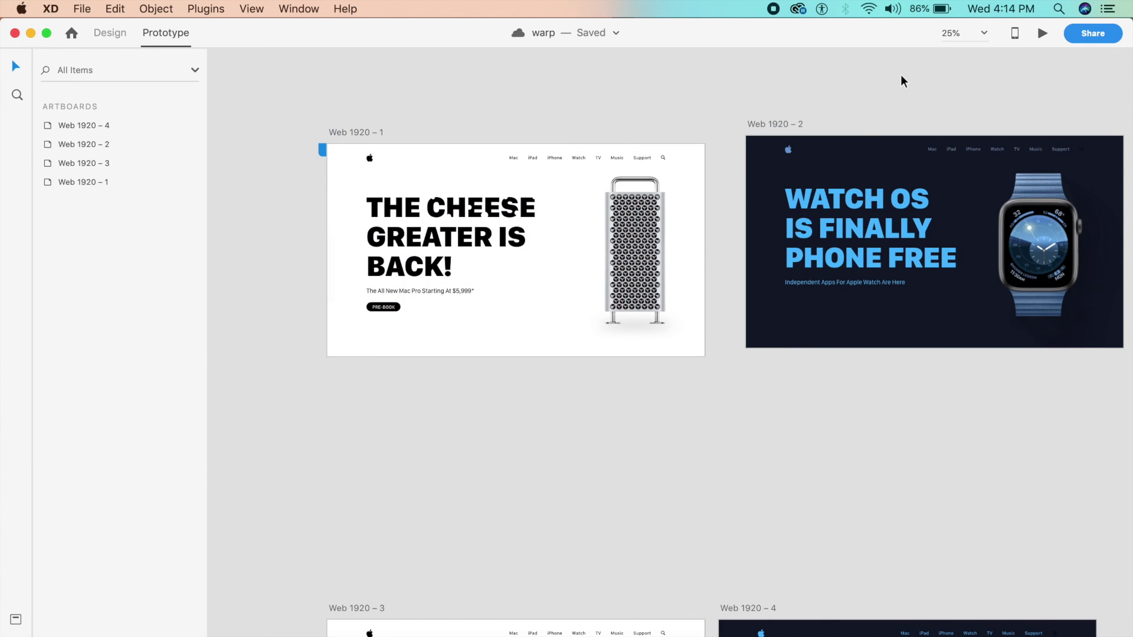